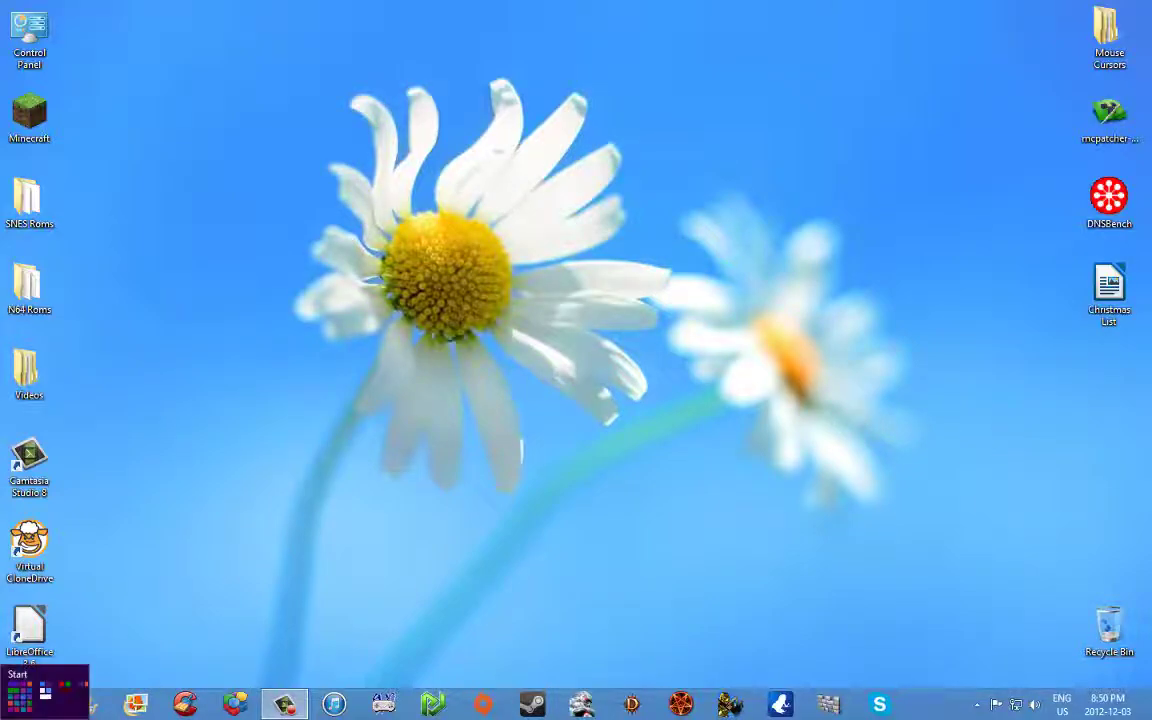
- Look through the tile groups on the Start screen and return to the desktop
click(6, 712)
scroll(773, 497, down, 5)
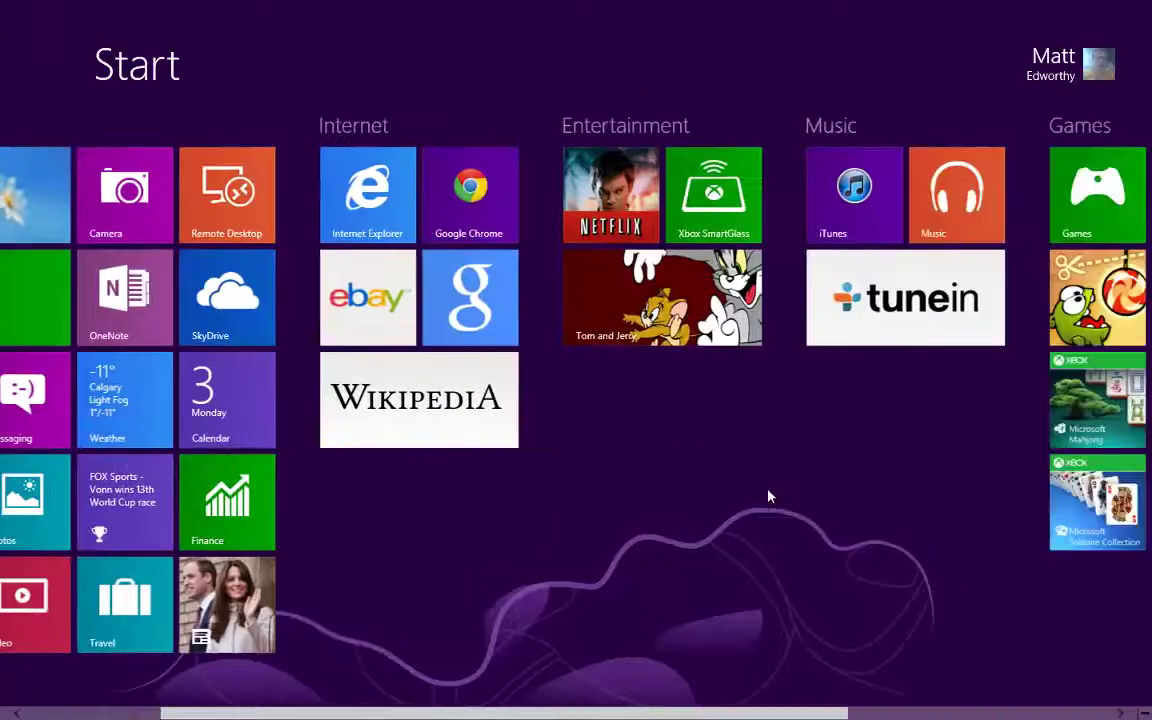
scroll(768, 496, up, 5)
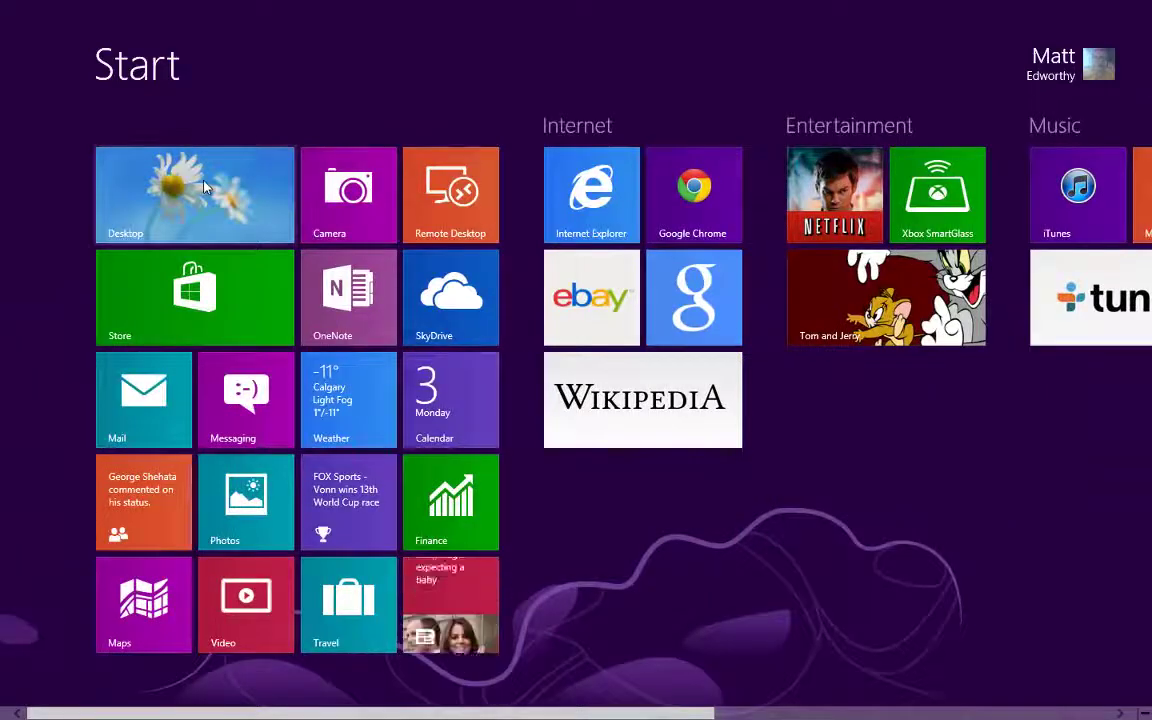
click(183, 162)
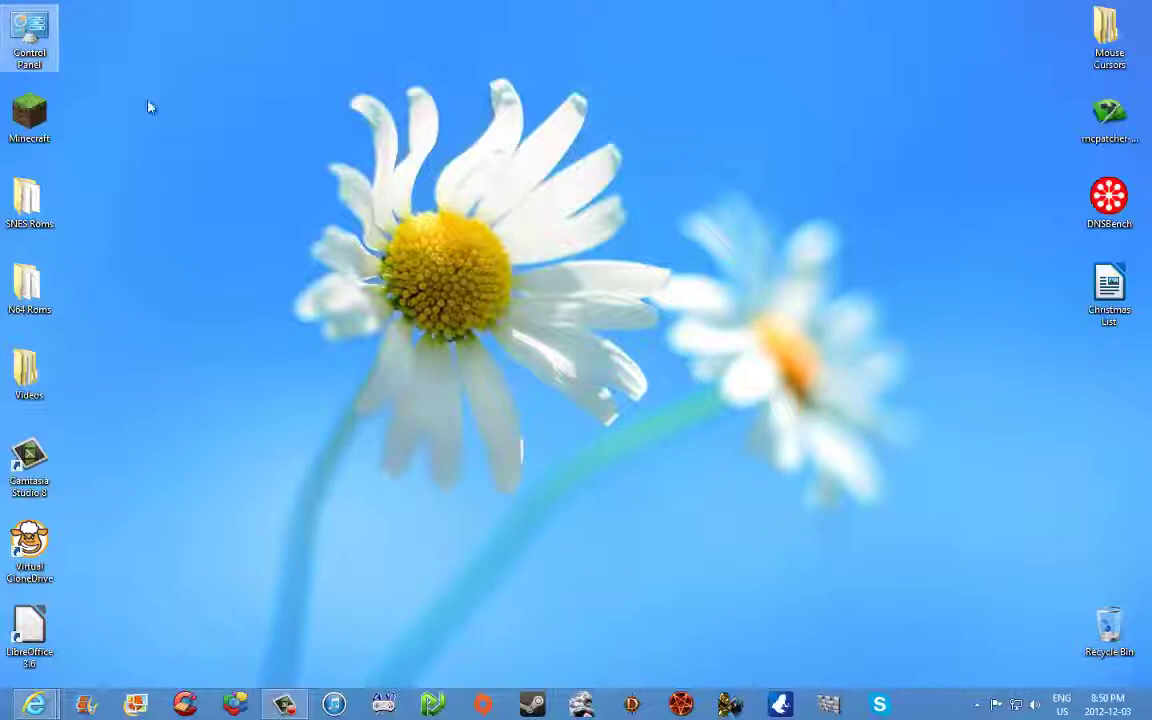
- Open the Recycle Bin in a non-maximized window and widen its navigation pane to show the full drive names
double_click(1107, 637)
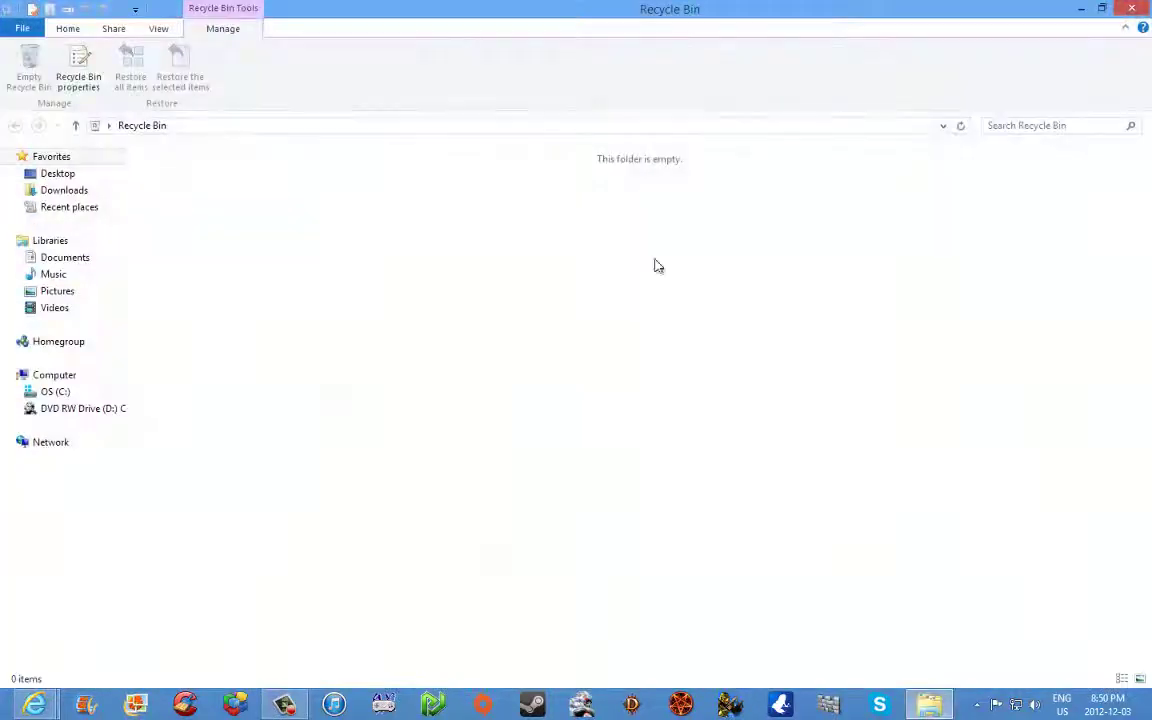
click(1105, 10)
drag(558, 159, 697, 128)
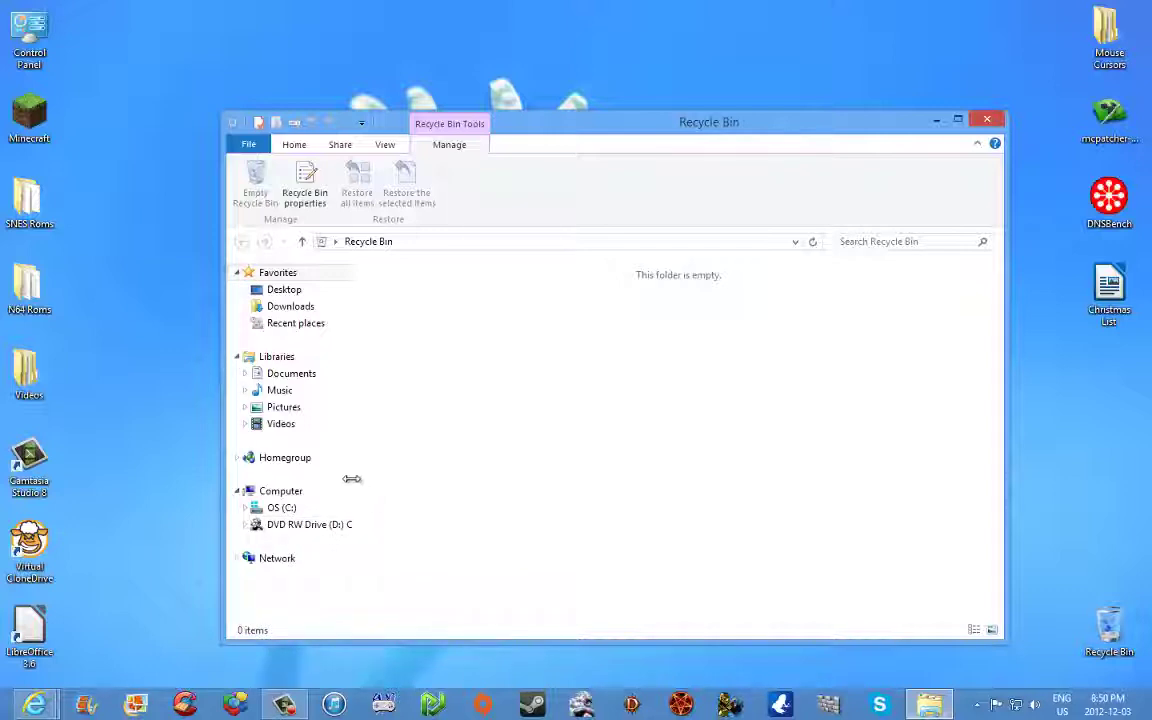
drag(352, 481, 380, 456)
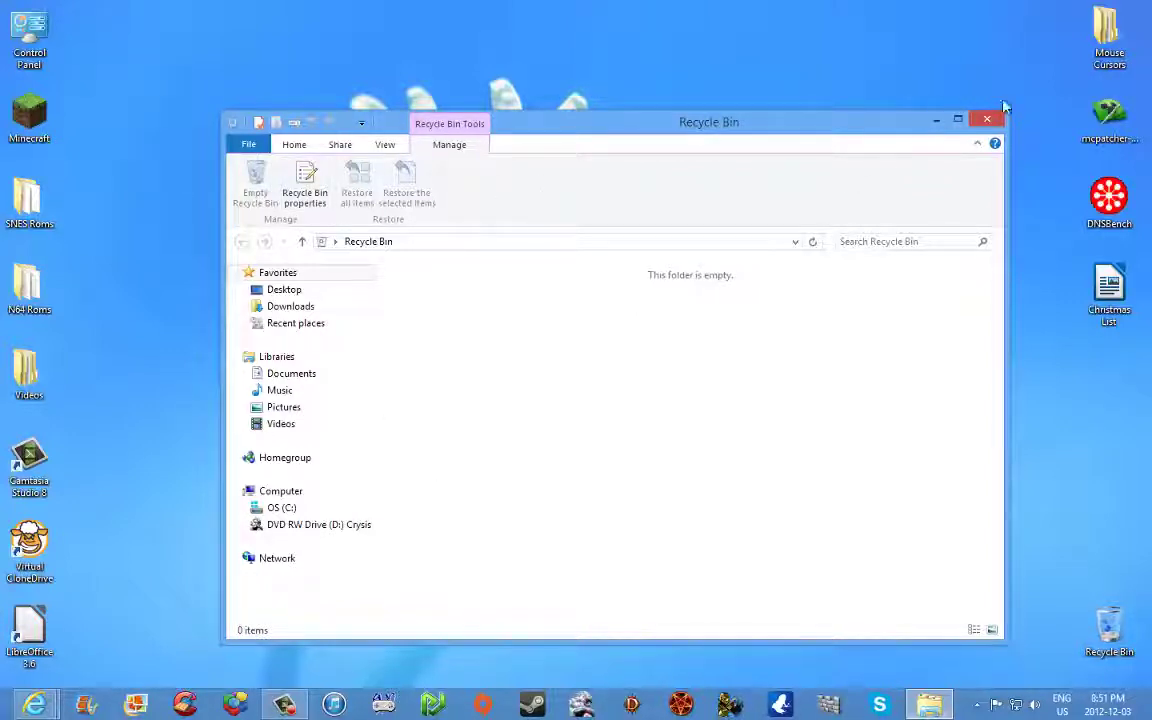
- Minimize the Recycle Bin window, then create a desktop folder named "dfsjohds;" and move it to the Recycle Bin
right_click(656, 32)
click(935, 126)
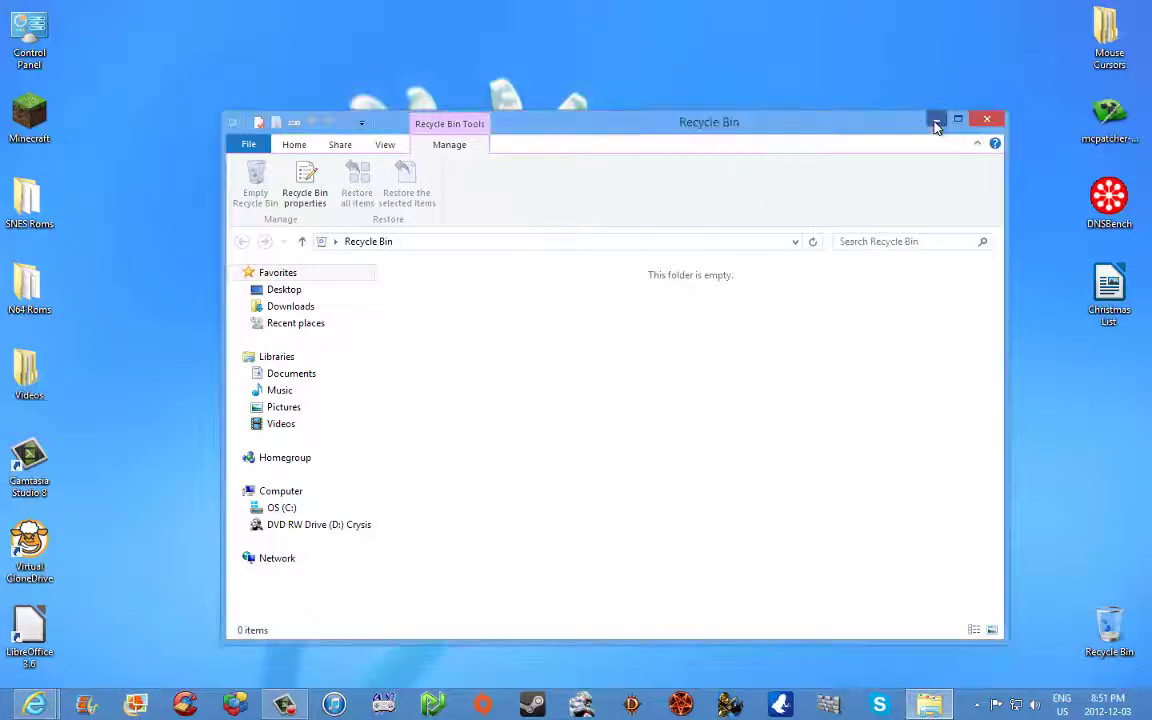
right_click(465, 145)
mouse_move(604, 277)
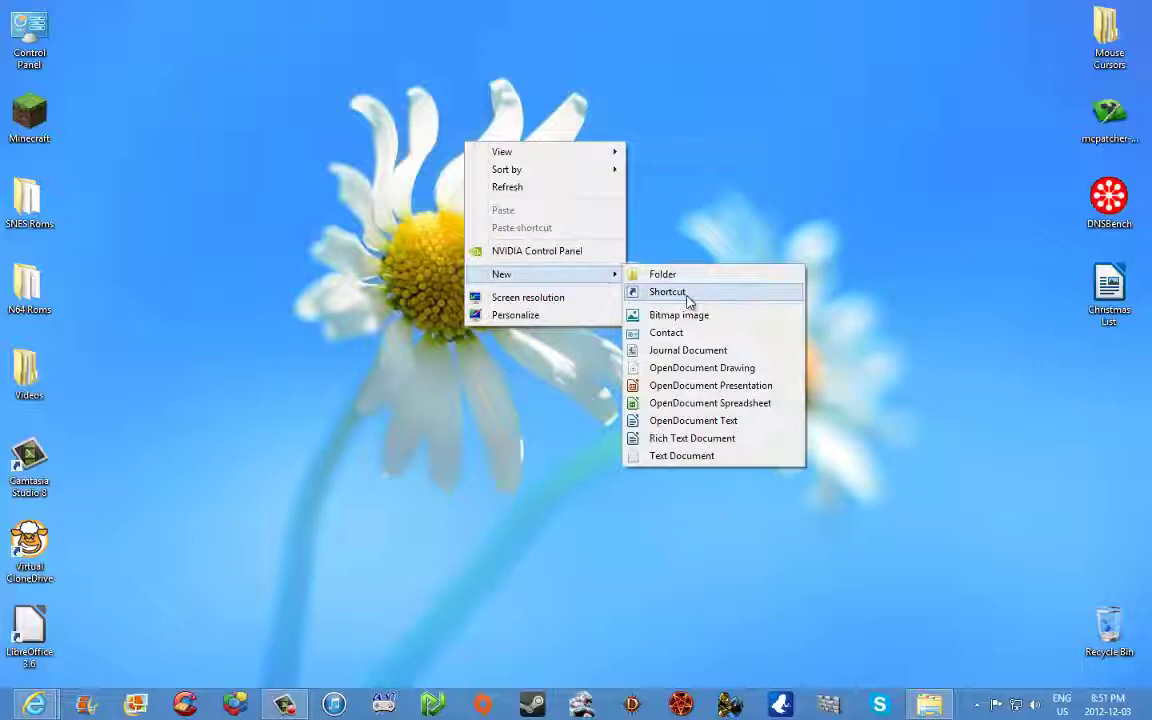
click(686, 276)
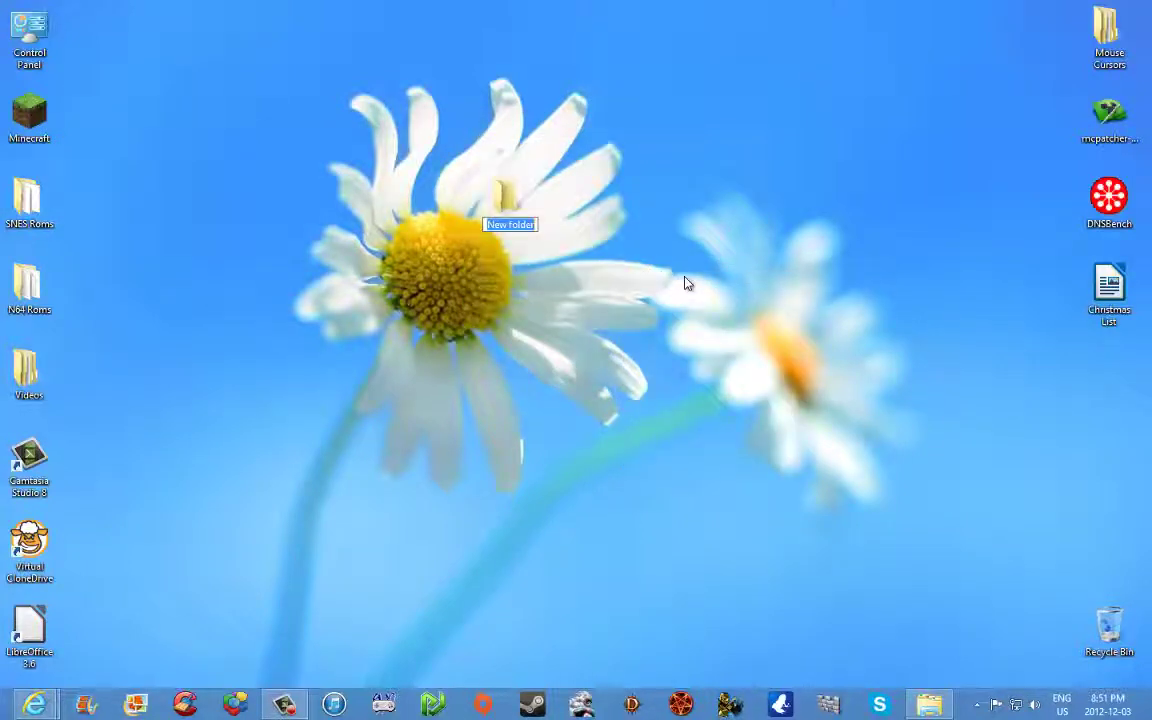
text(dfsjcfhds)
key(Return)
drag(505, 200, 1106, 625)
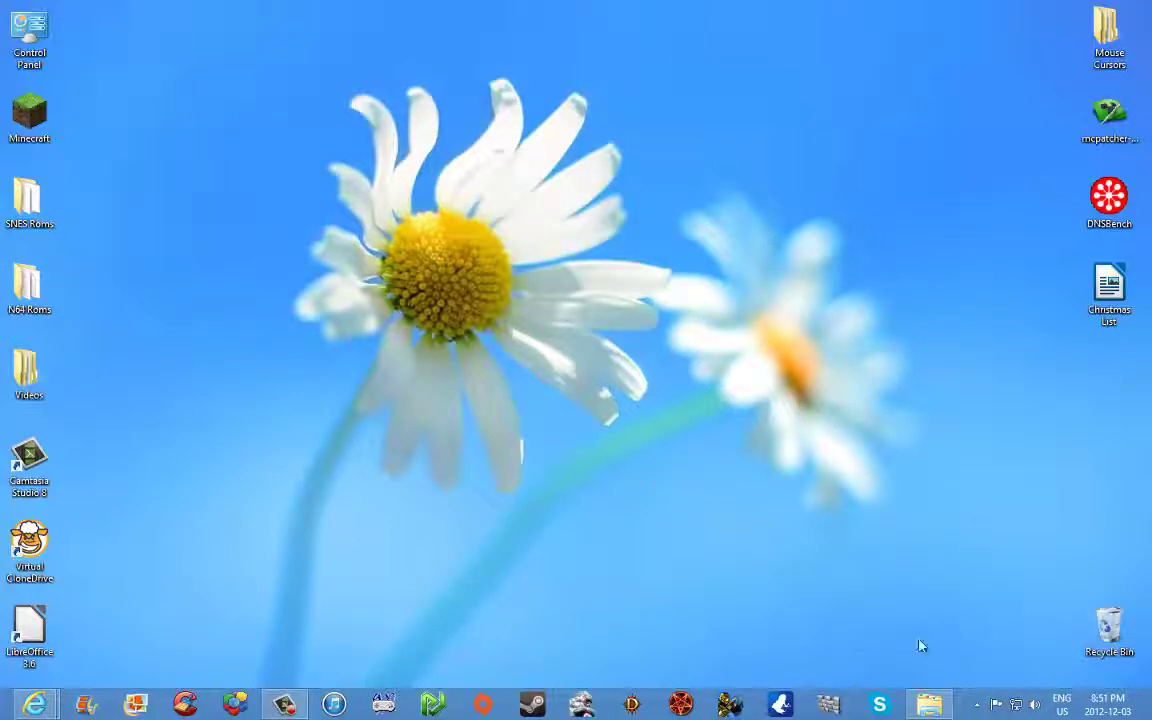
- Reopen the Recycle Bin window and look over the options offered for its desktop icon
double_click(1135, 635)
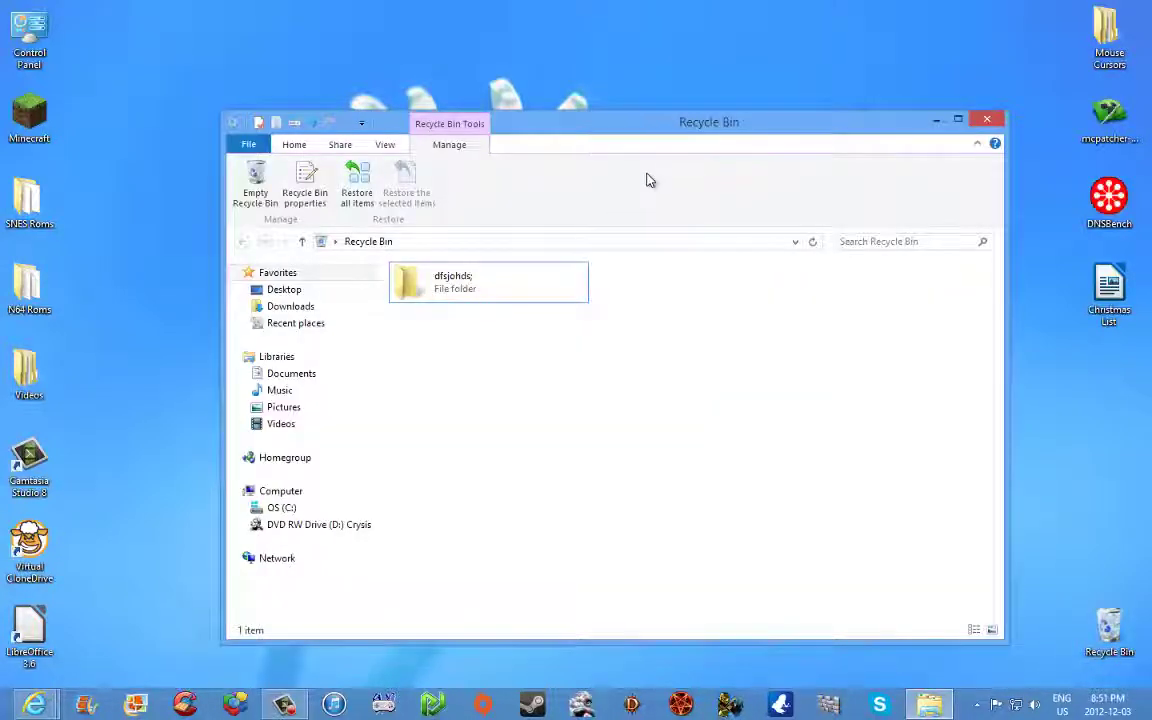
right_click(1106, 652)
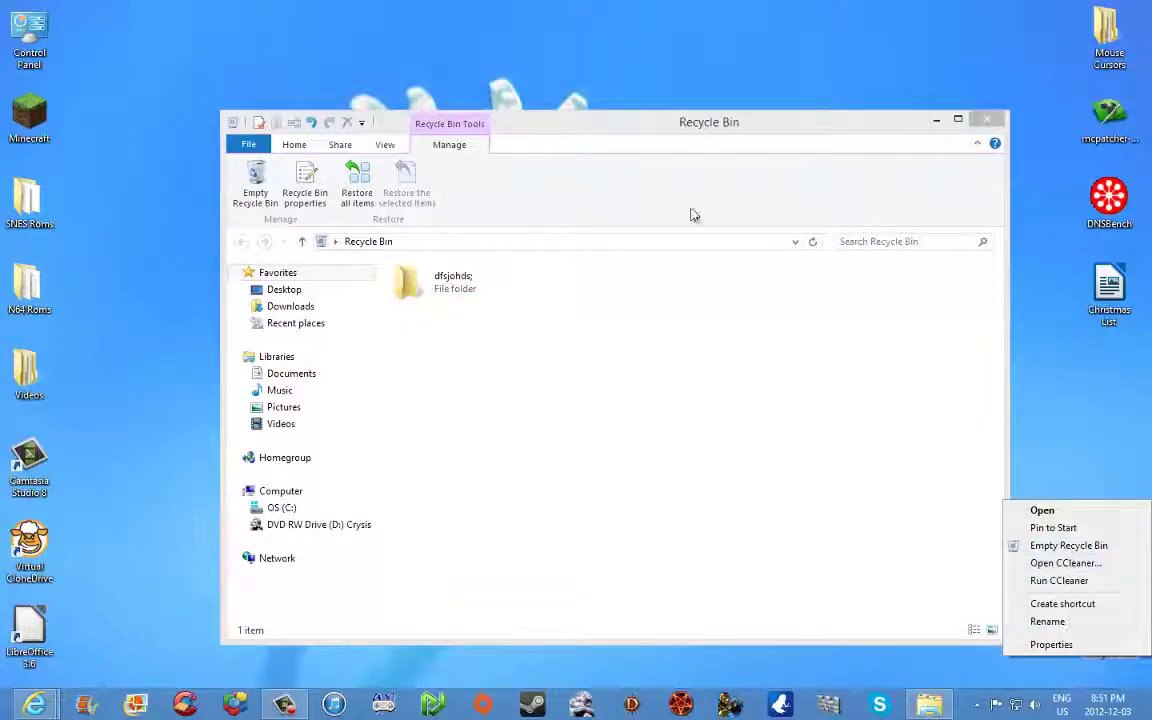
click(676, 130)
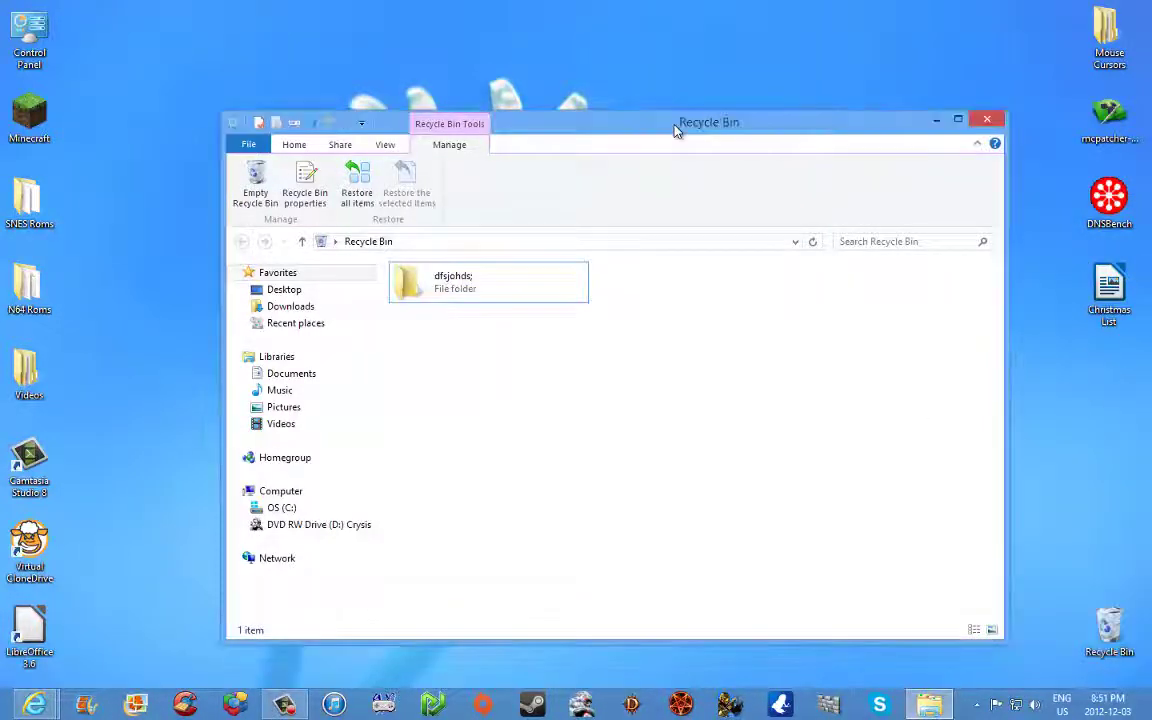
- Examine the File, Home, Share, View and Manage commands available in the Recycle Bin window
click(294, 146)
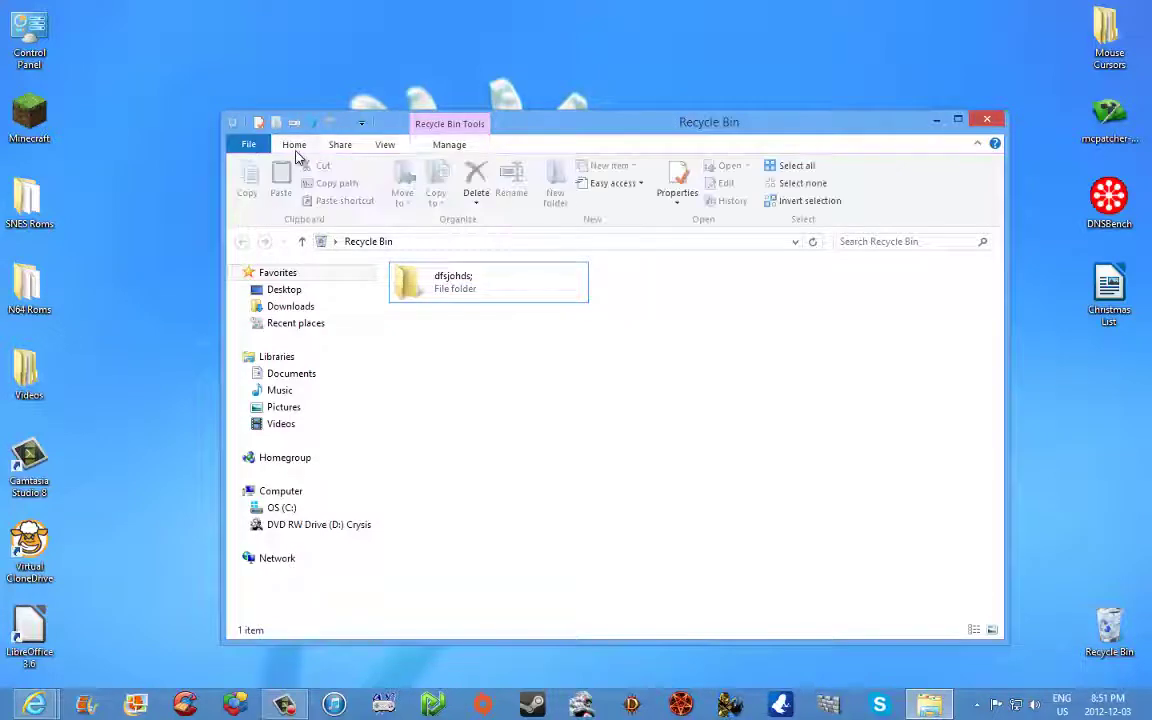
click(449, 145)
click(294, 146)
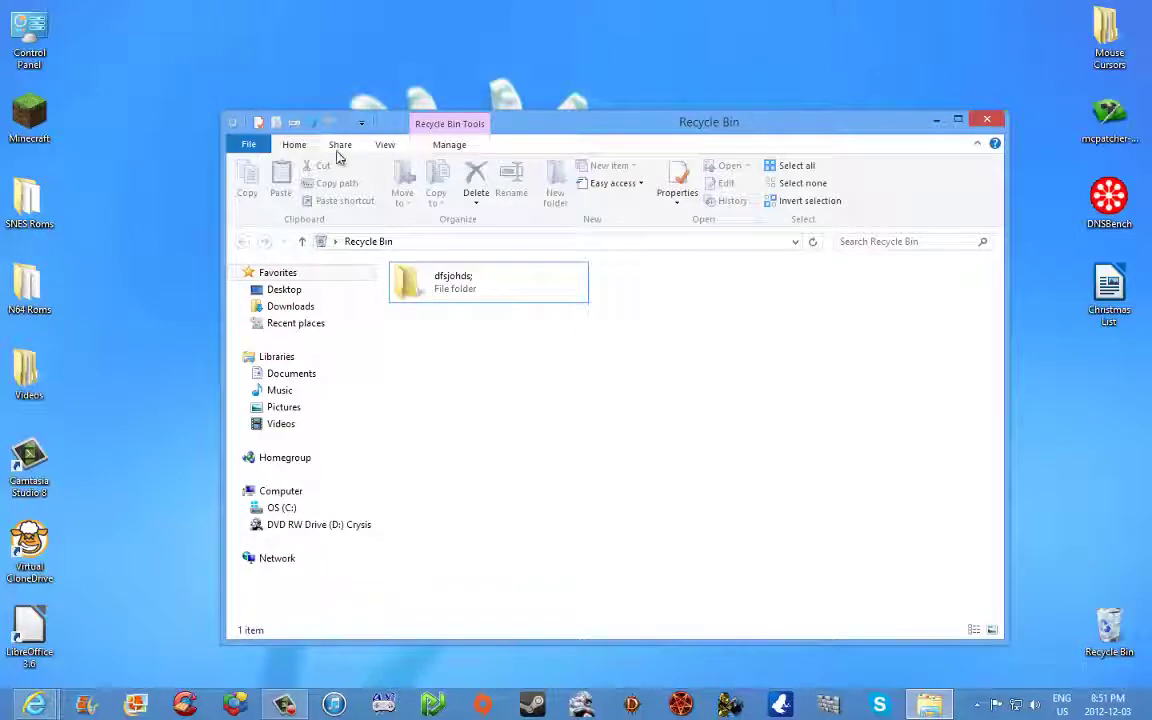
click(248, 141)
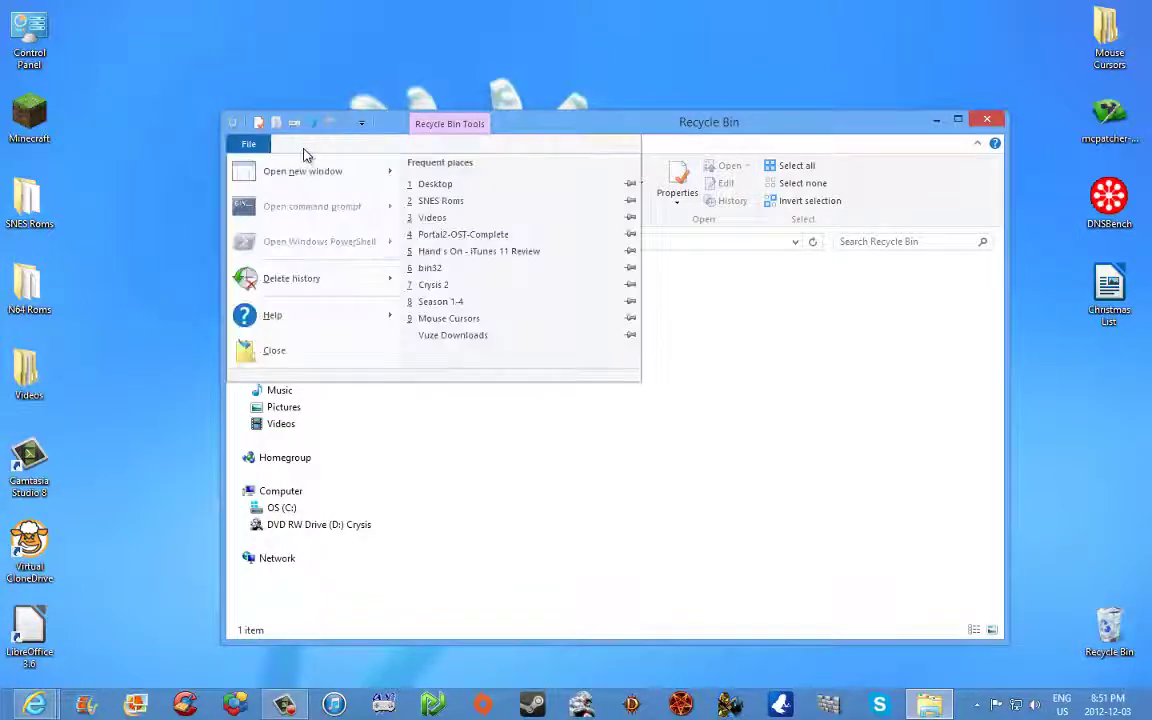
click(612, 134)
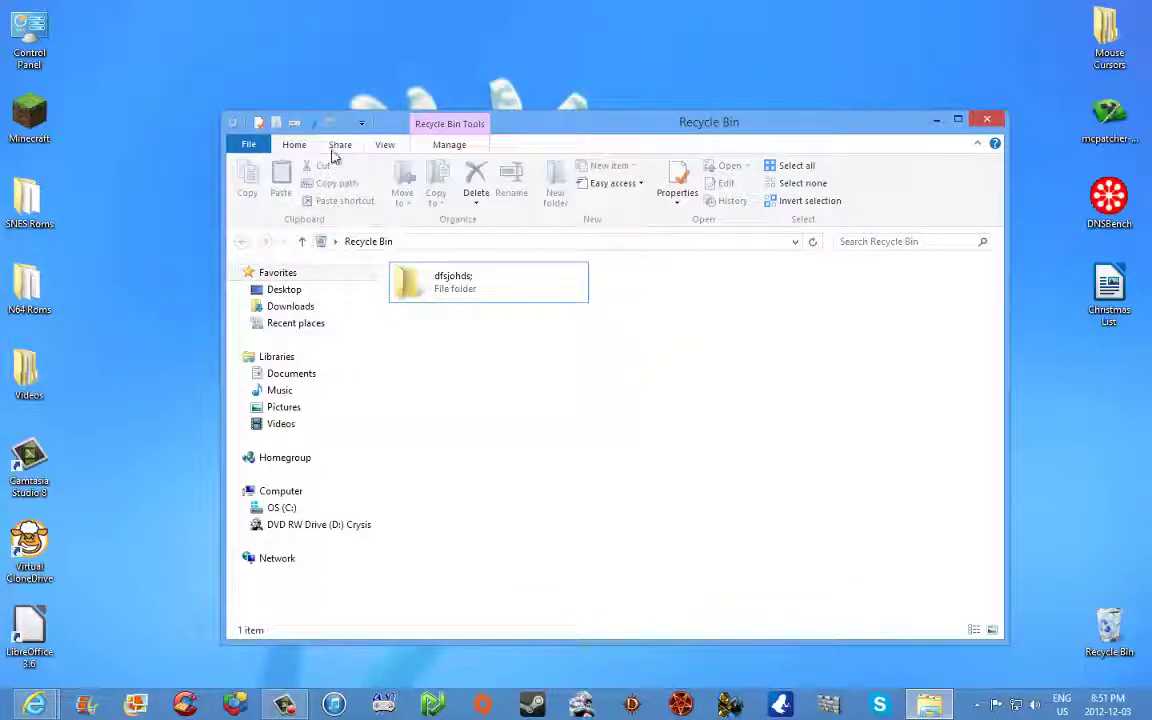
click(249, 145)
click(450, 282)
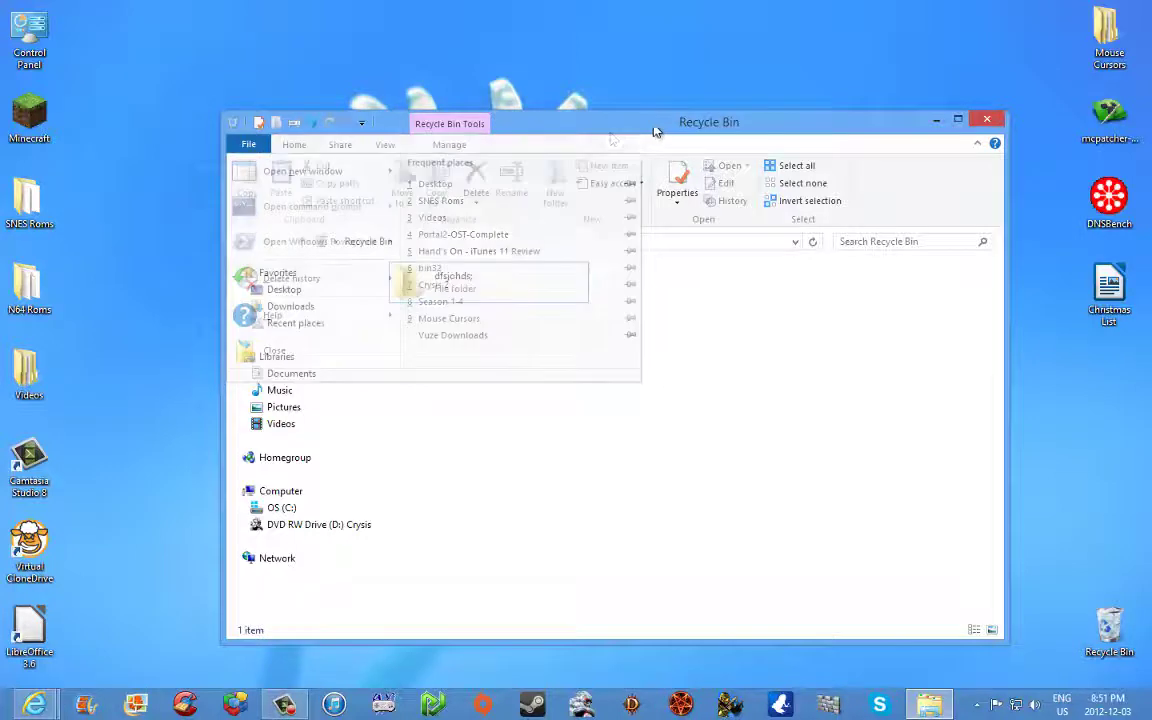
click(340, 146)
click(387, 146)
click(427, 147)
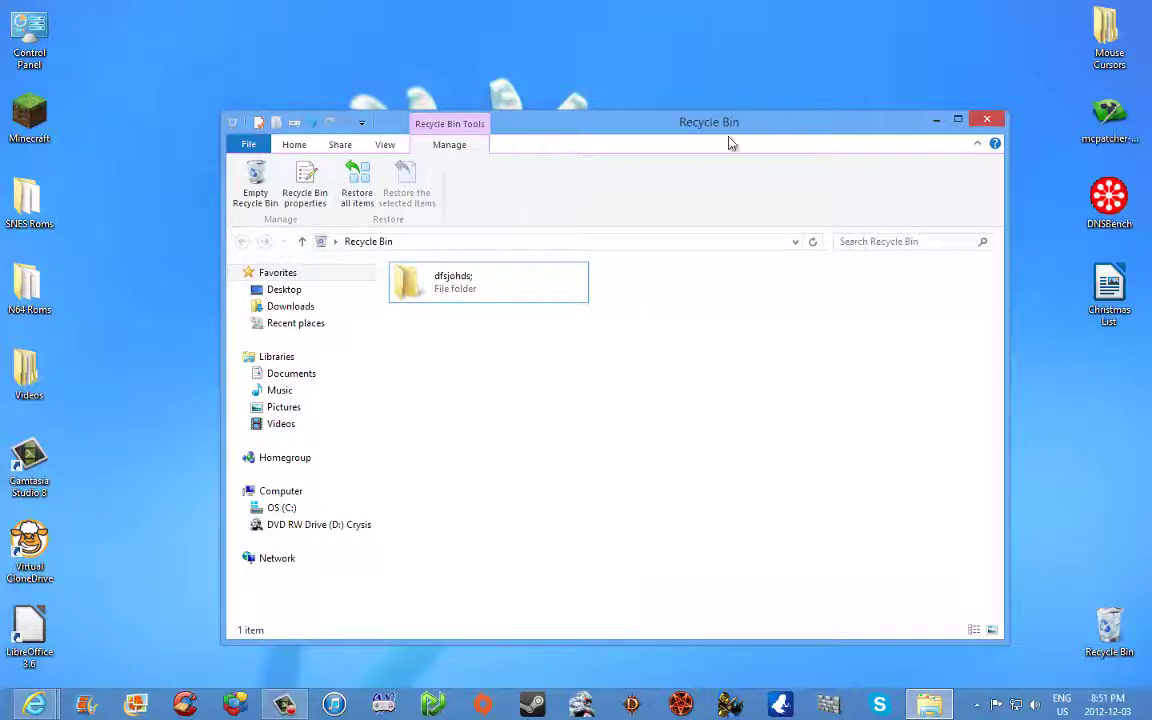
- Empty the Recycle Bin, permanently deleting the "dfsjohds;" folder, and close its window
drag(737, 123, 762, 119)
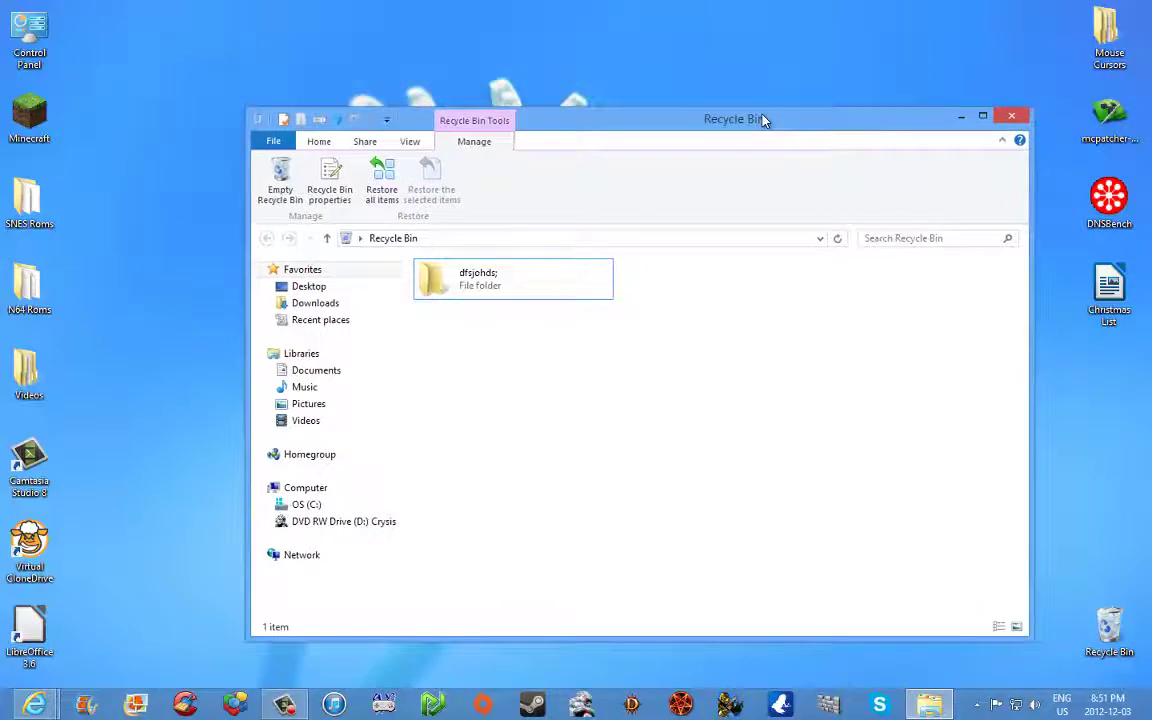
click(280, 180)
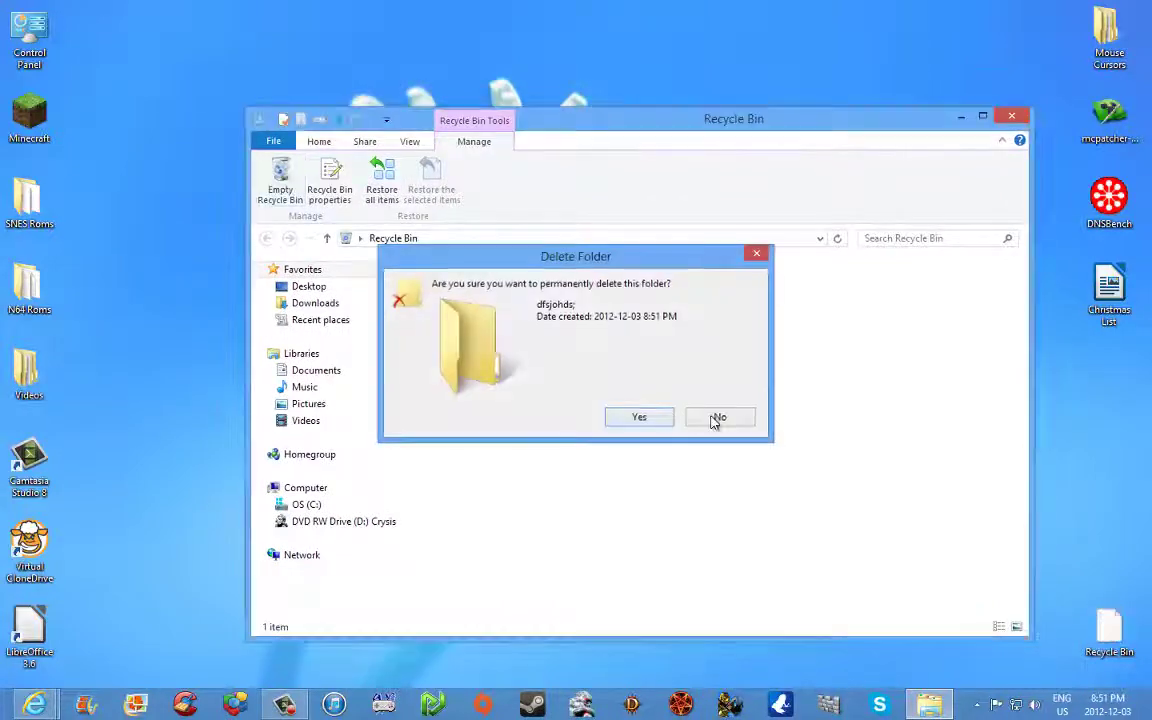
key(Return)
click(1007, 119)
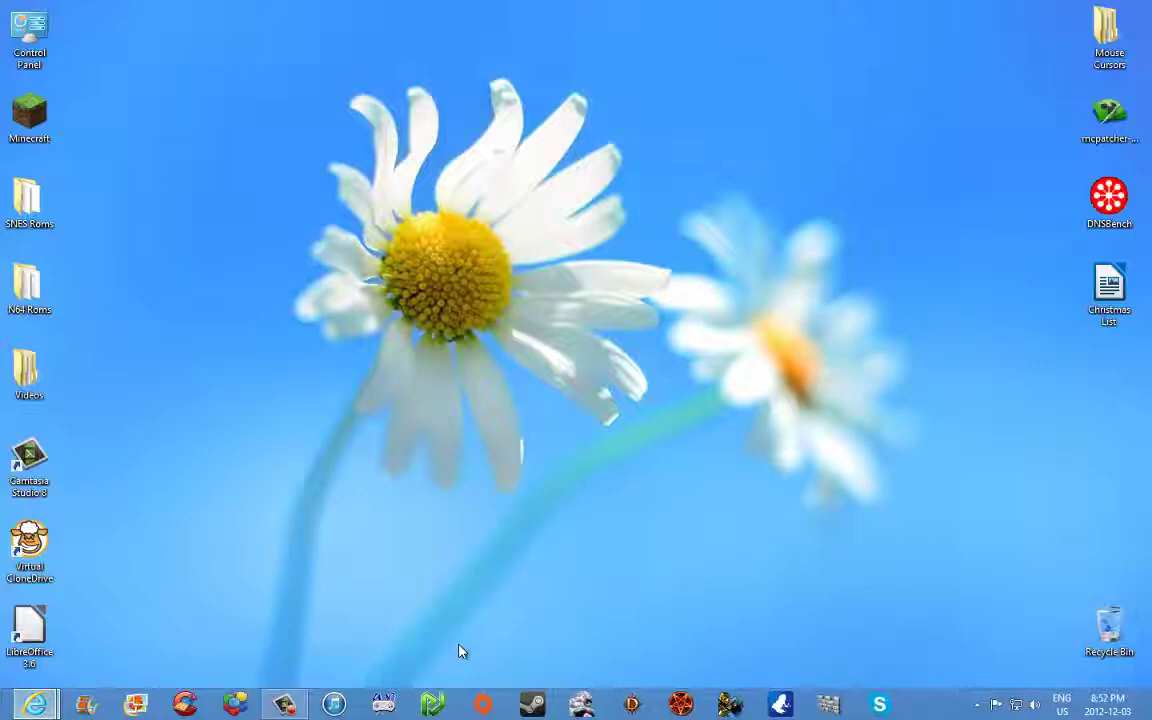
- Open iTunes, quit it despite the iPhone sync in progress, and minimize its window
click(336, 705)
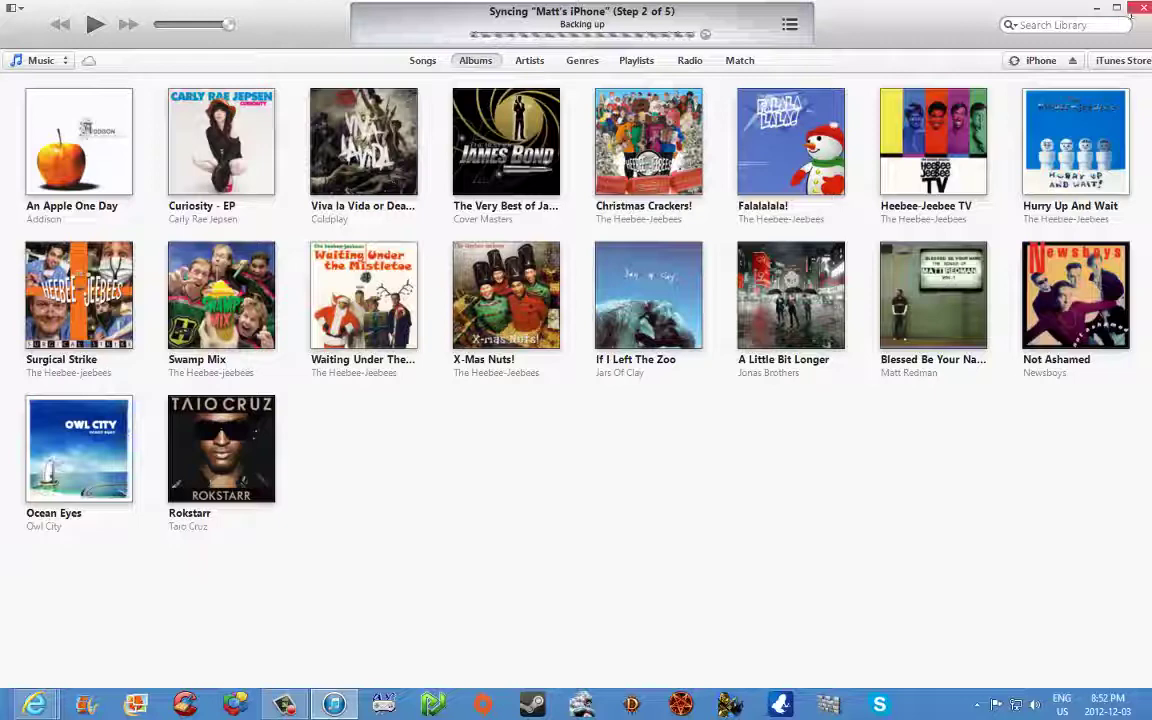
click(1143, 9)
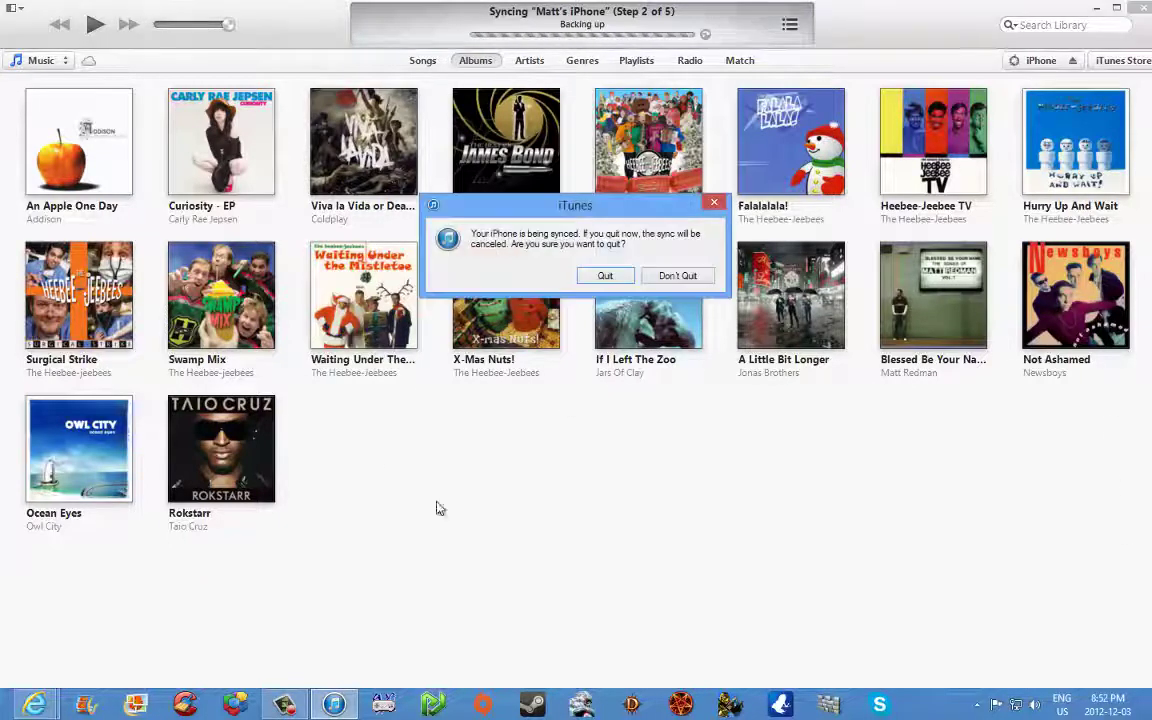
click(605, 275)
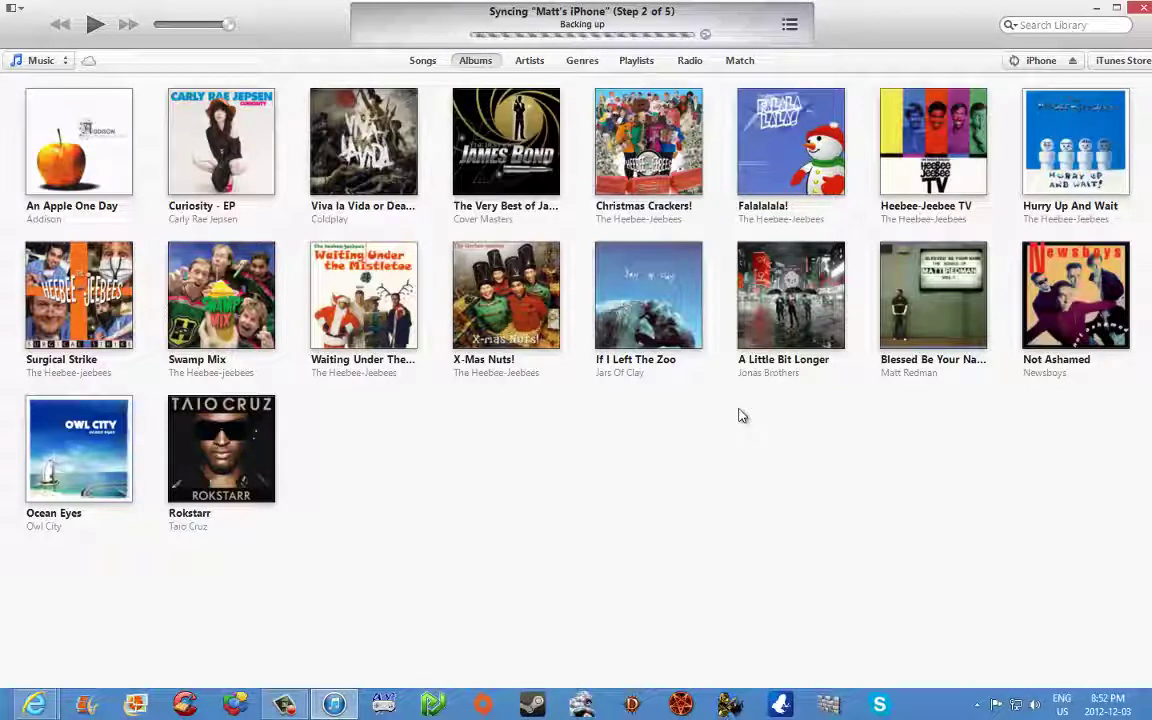
click(1097, 8)
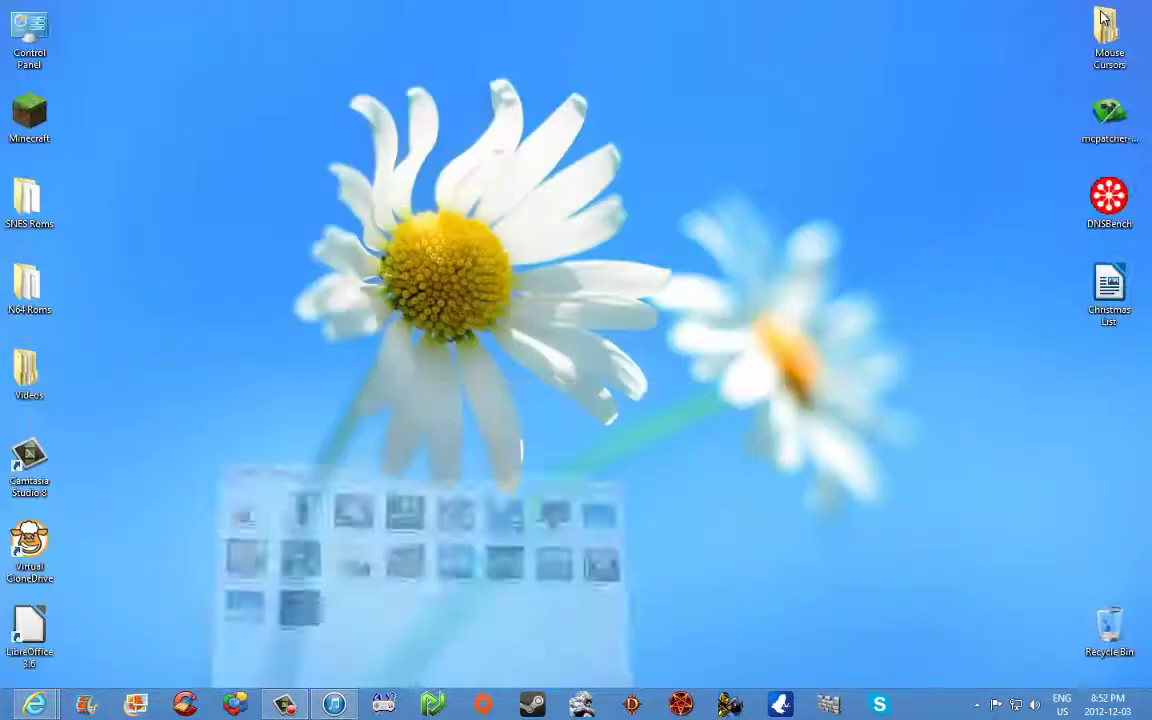
mouse_move(334, 704)
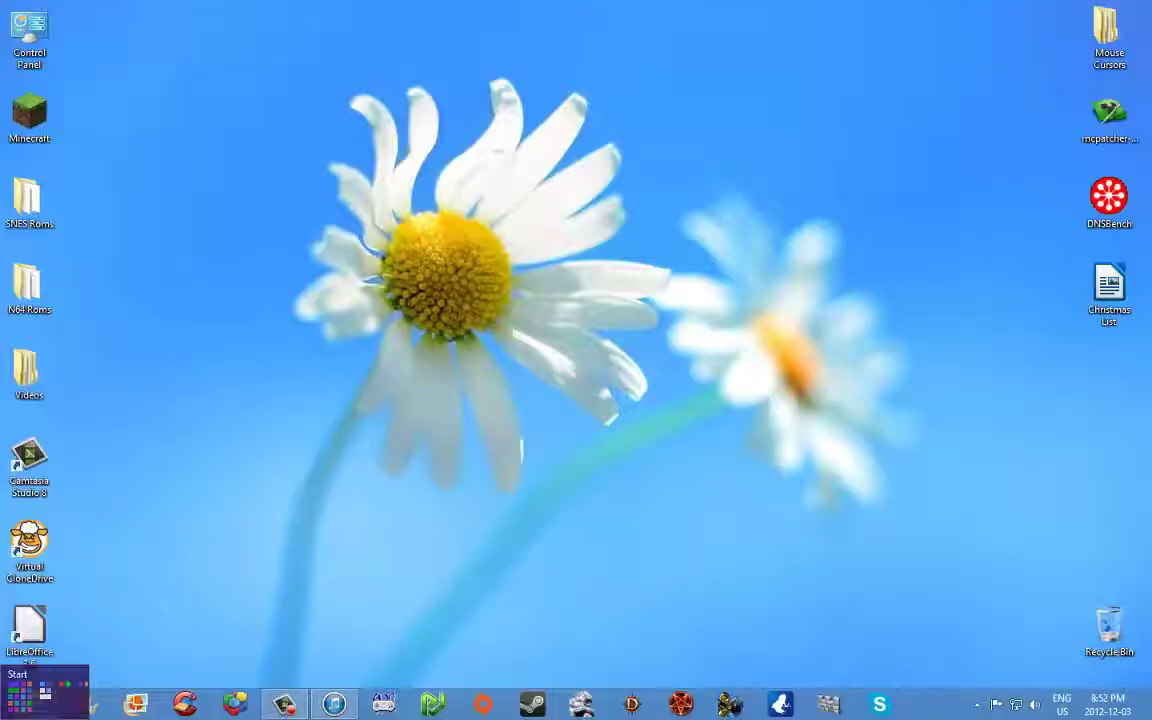
click(4, 714)
scroll(790, 452, down, 5)
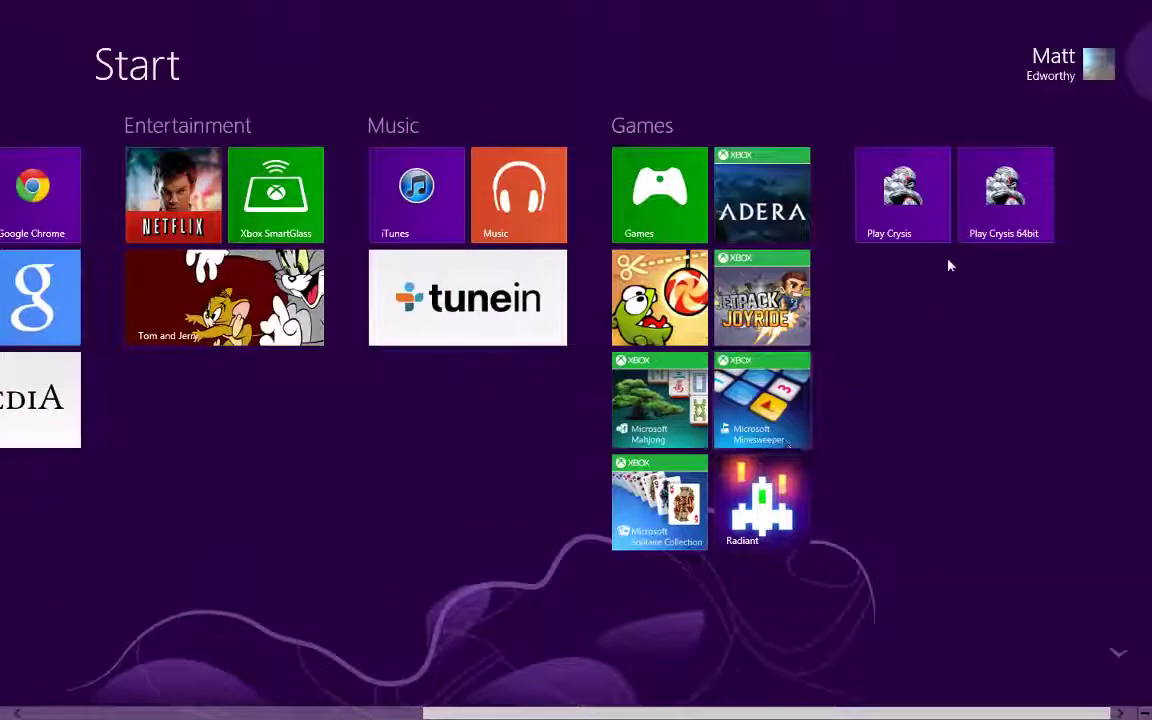
right_click(1042, 190)
right_click(893, 208)
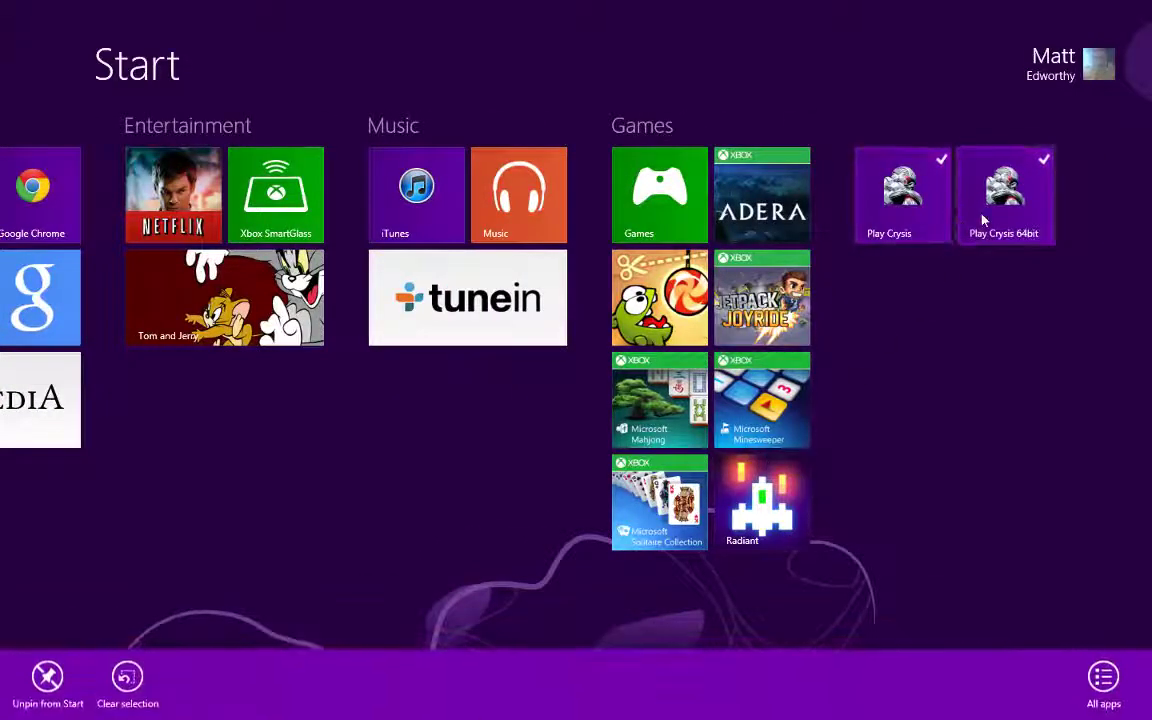
click(507, 481)
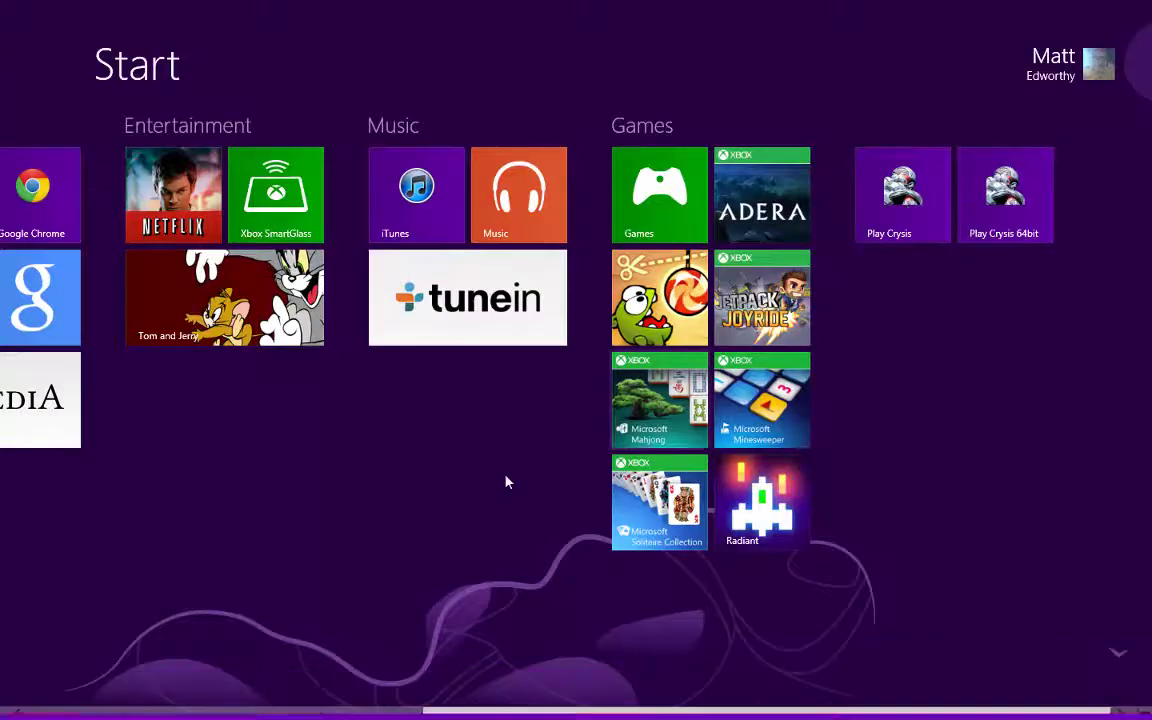
scroll(490, 495, up, 5)
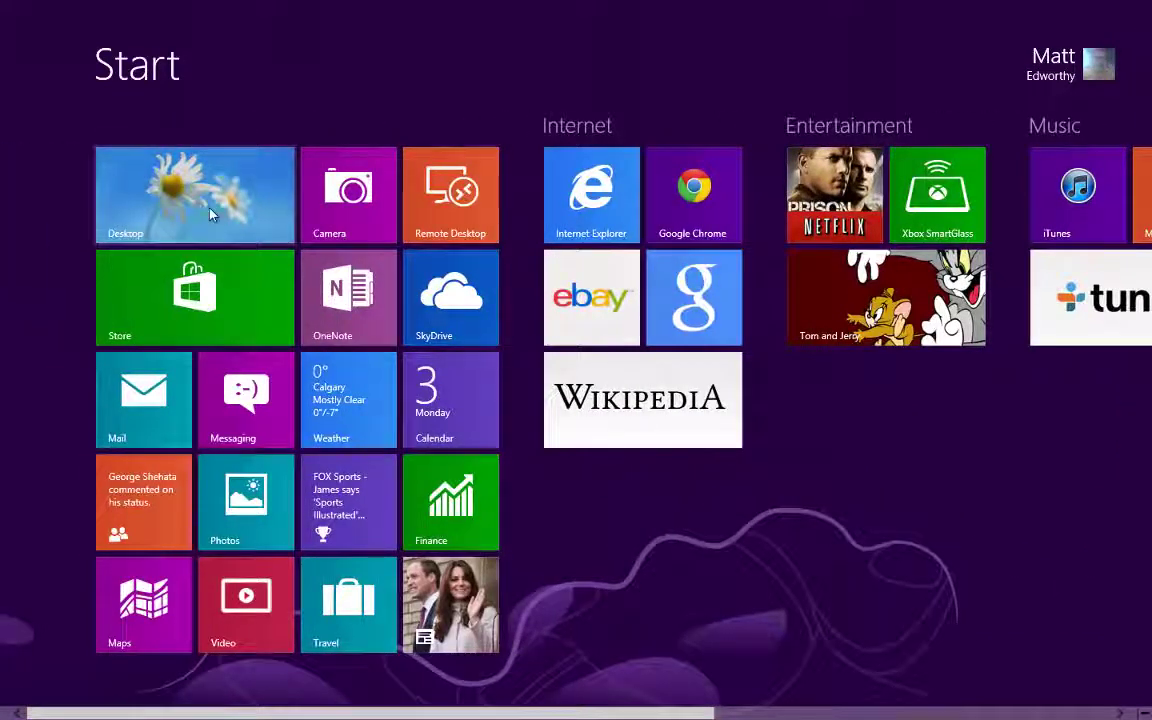
click(210, 213)
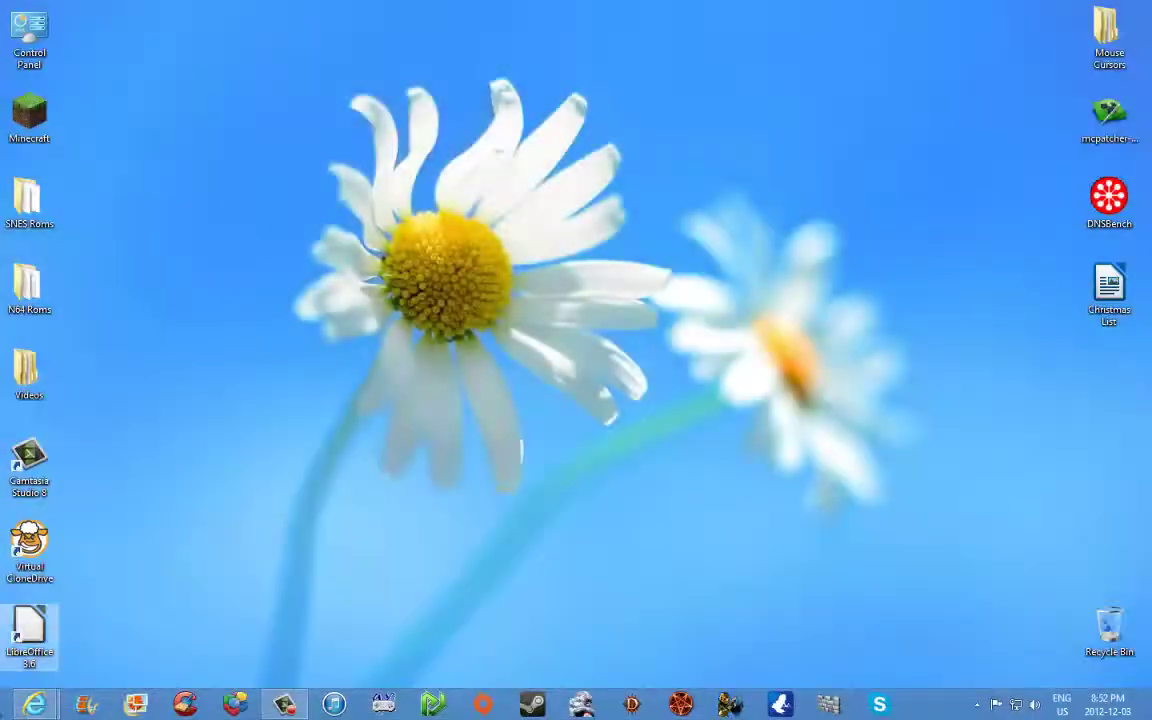
- Open the Start screen and check the options offered for the Play Crysis and Play Crysis 64bit tiles, leaving both unselected
key(super)
scroll(740, 522, down, 3)
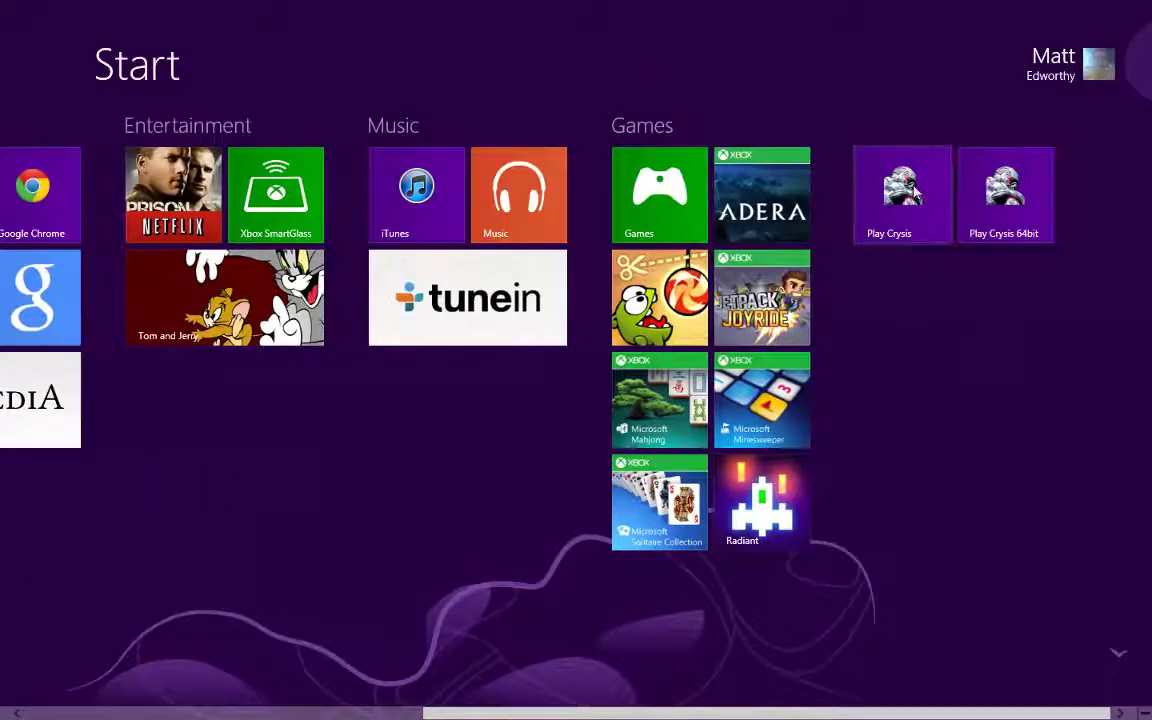
right_click(910, 205)
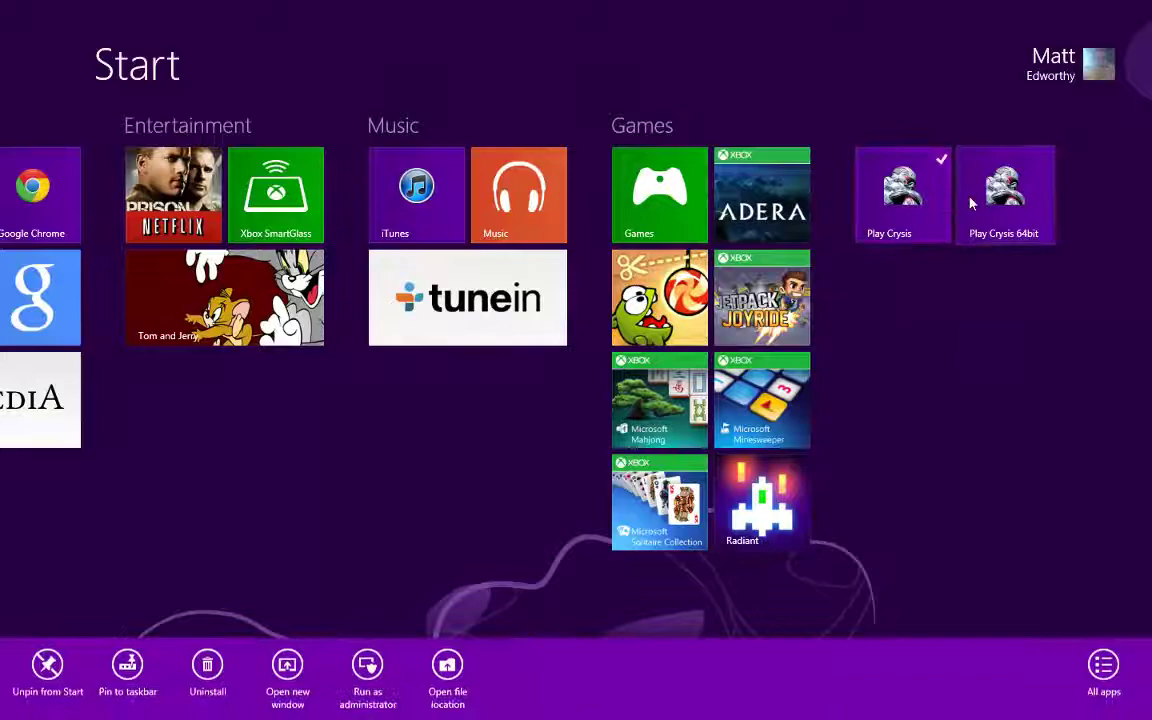
right_click(970, 204)
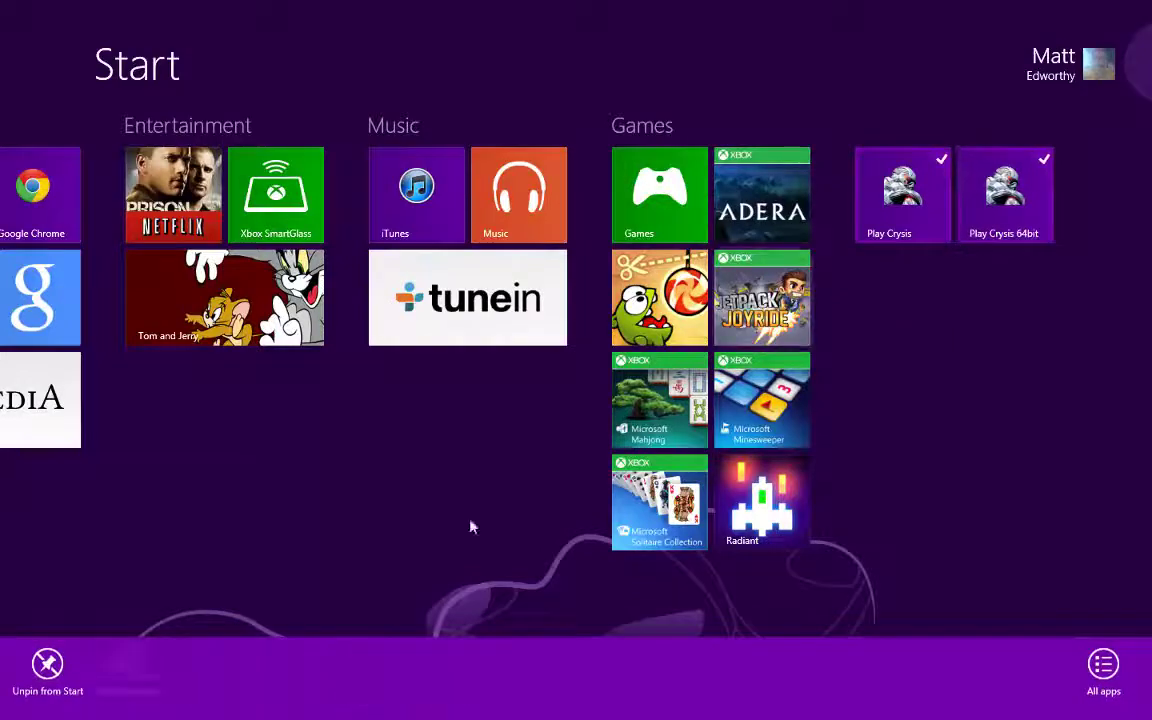
right_click(930, 185)
click(411, 501)
scroll(320, 540, up, 5)
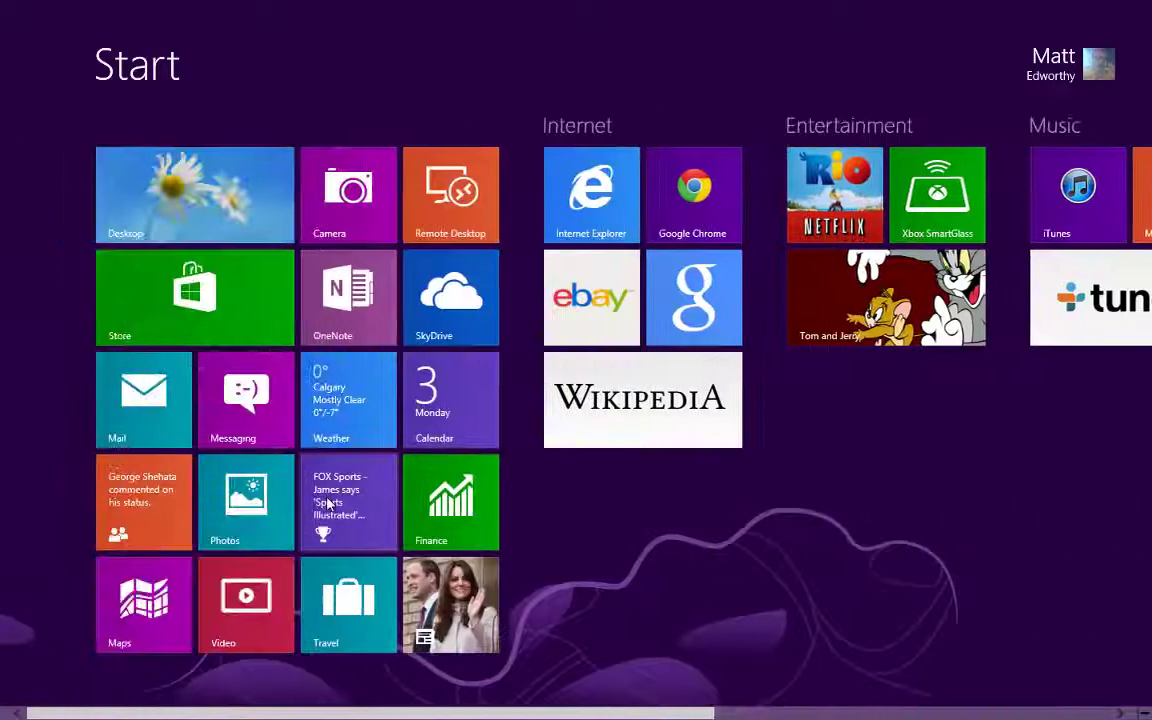
- Unpin the Play Crysis and Play Crysis 64bit tiles from the Start screen together
scroll(373, 694, down, 5)
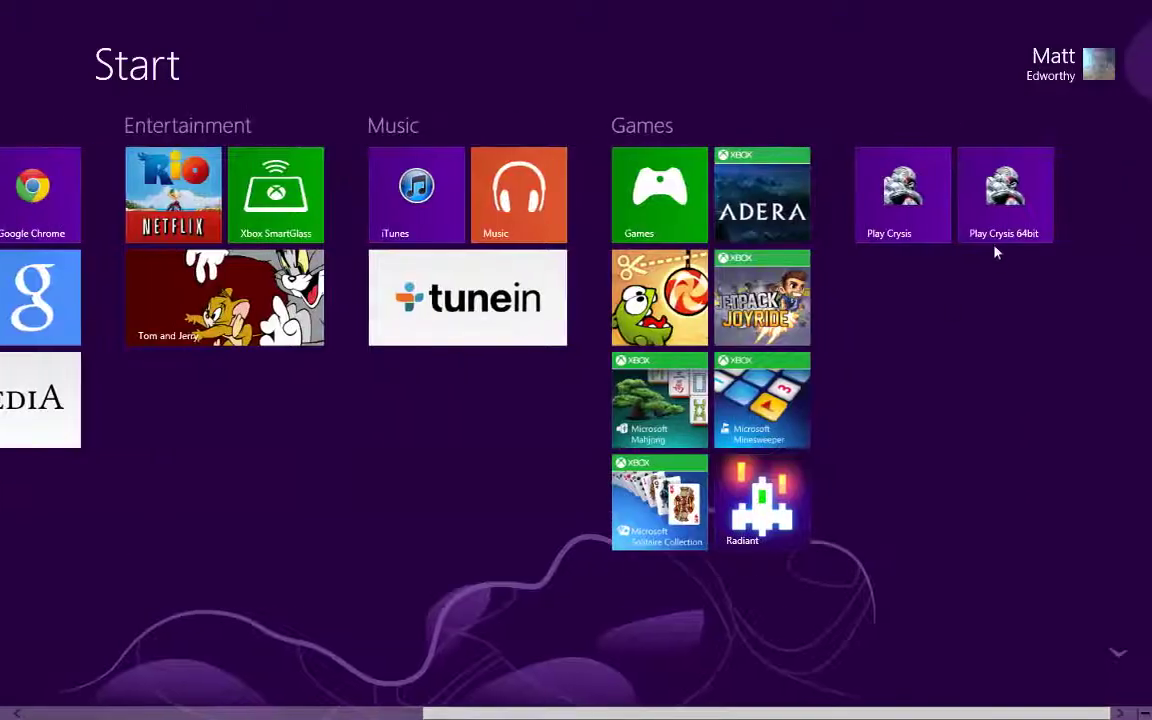
right_click(900, 195)
right_click(1005, 200)
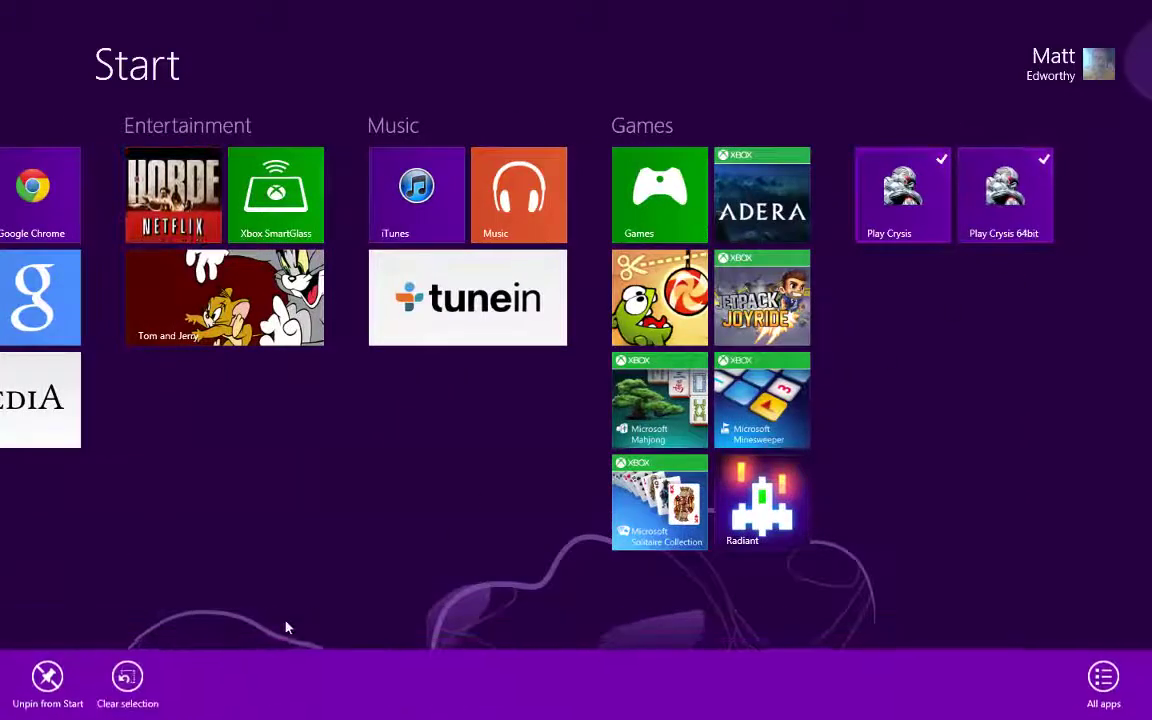
click(58, 683)
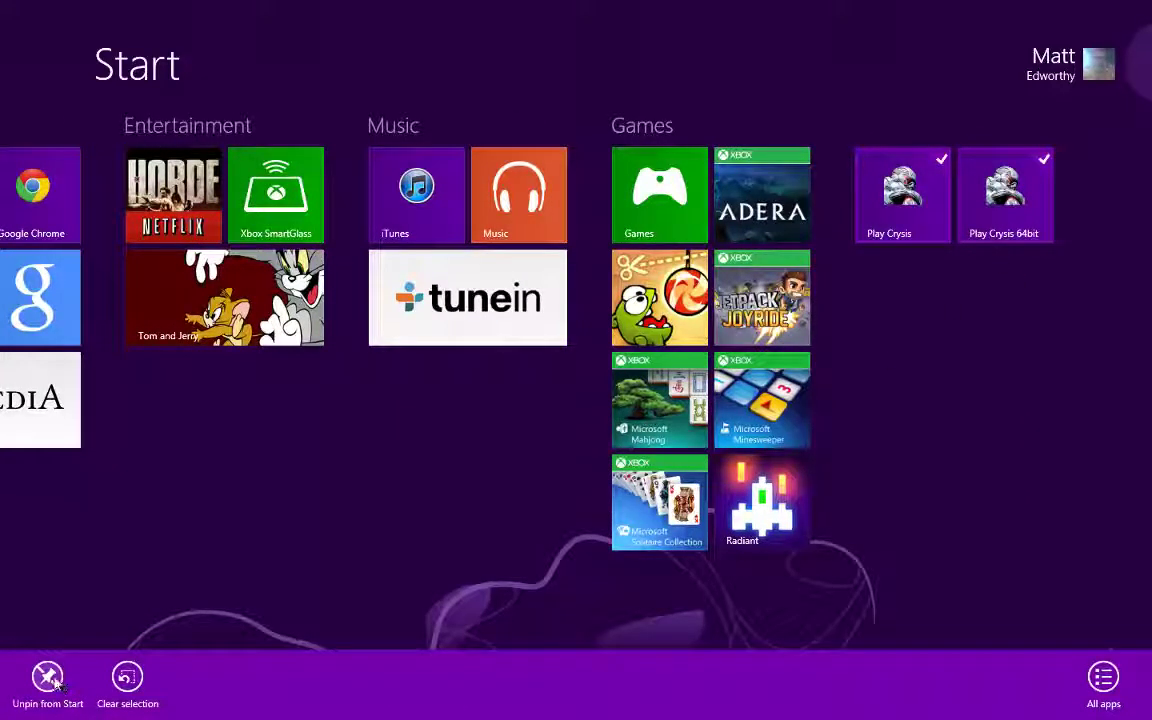
- Look over all the tile groups on the Start screen, from the main apps through Internet, Entertainment and Music to Games
scroll(442, 545, up, 5)
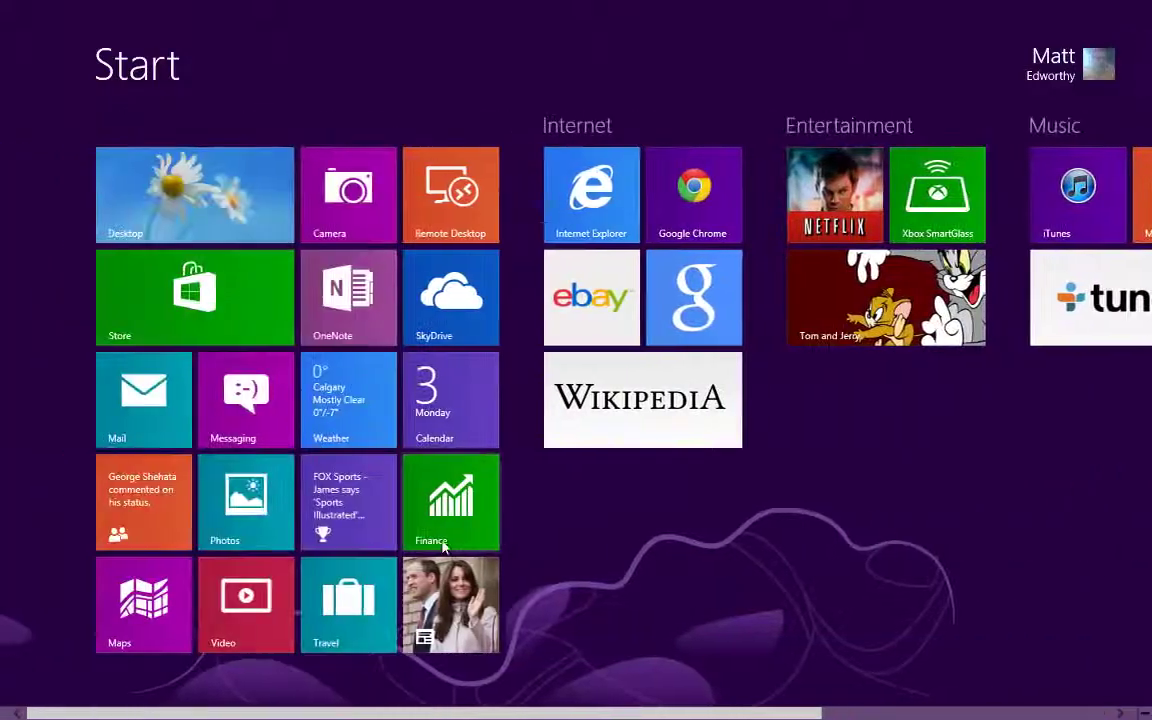
scroll(444, 545, down, 4)
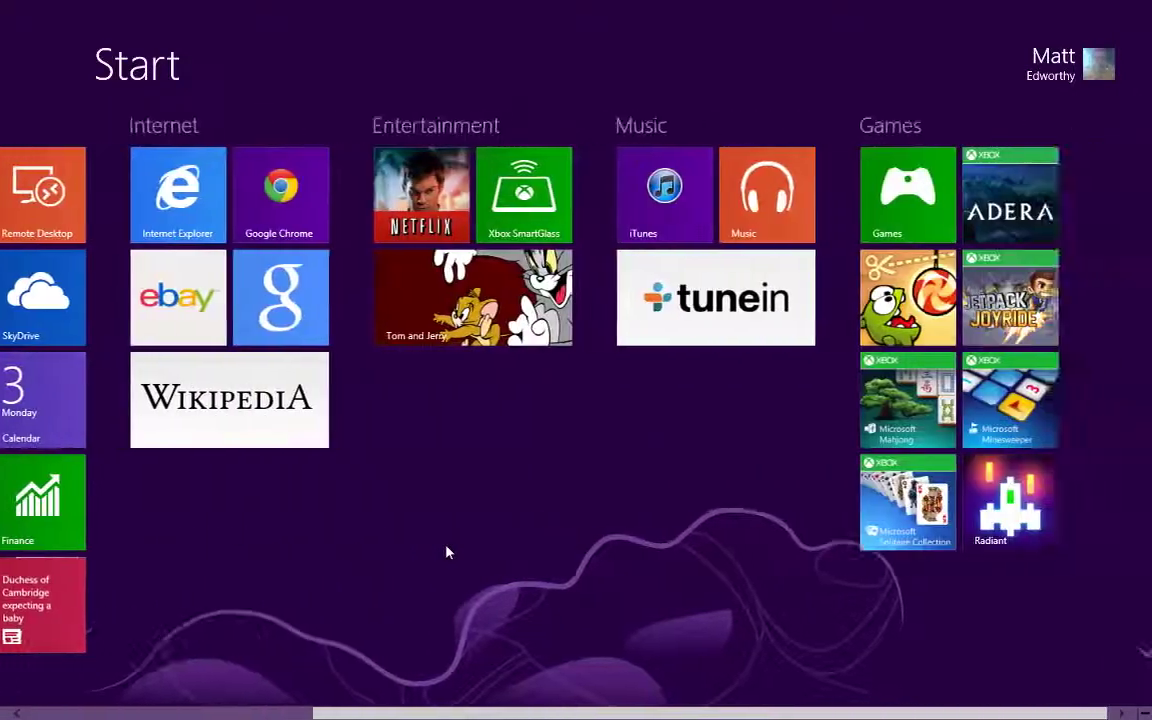
scroll(481, 612, up, 4)
scroll(298, 713, down, 2)
scroll(298, 713, up, 3)
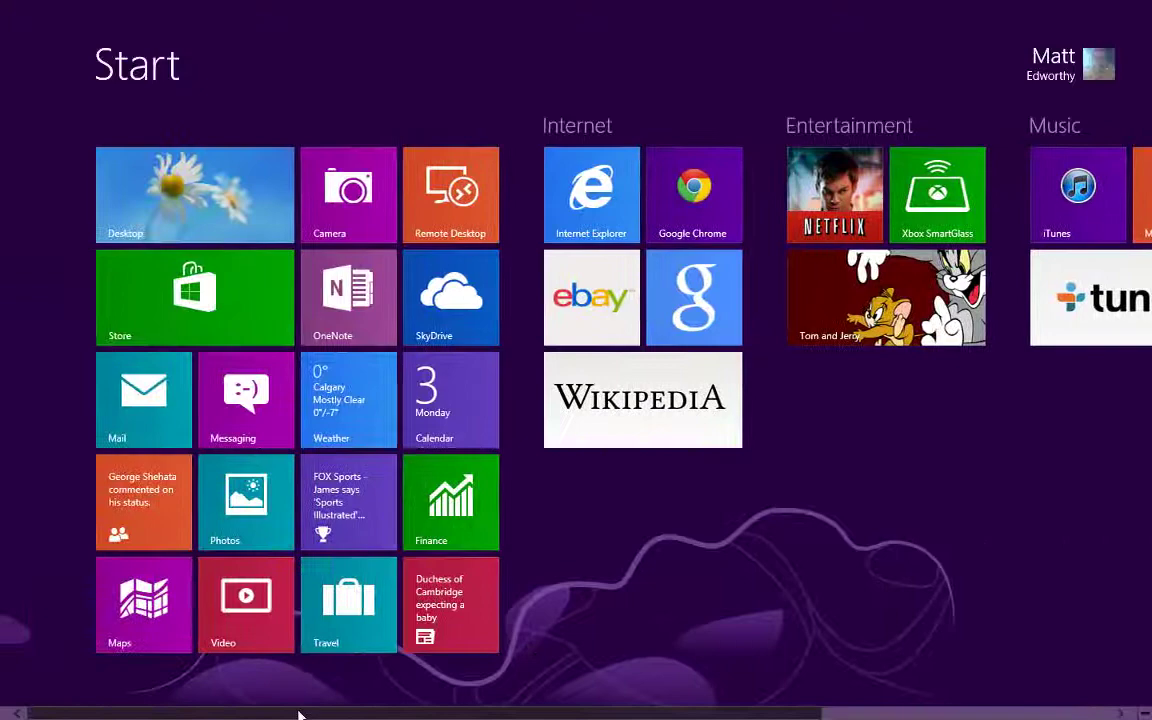
scroll(975, 681, down, 4)
scroll(568, 645, up, 1)
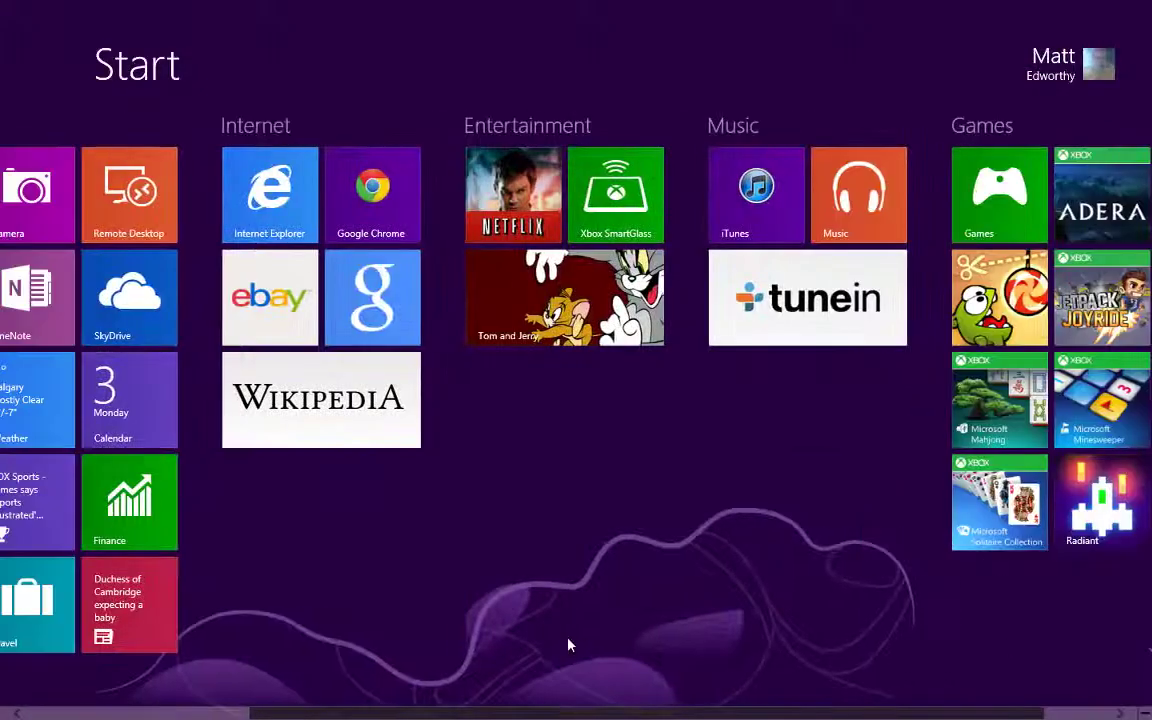
scroll(570, 638, up, 3)
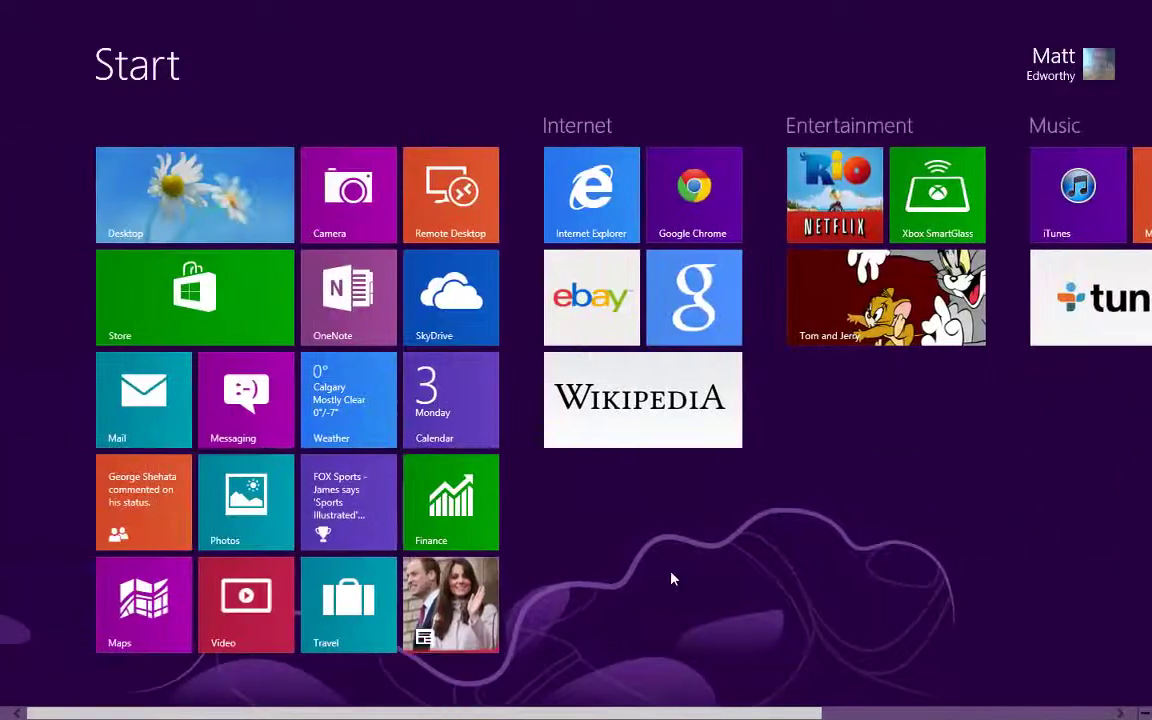
scroll(681, 571, down, 4)
scroll(627, 604, up, 4)
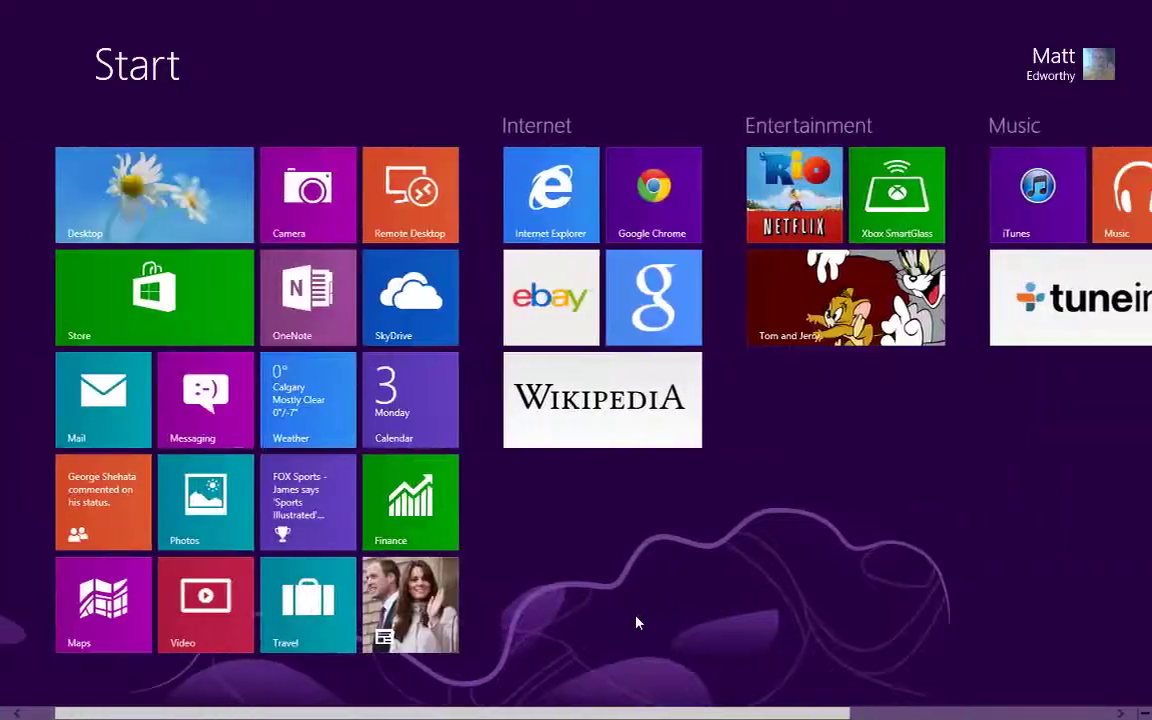
scroll(630, 612, down, 3)
scroll(716, 600, up, 2)
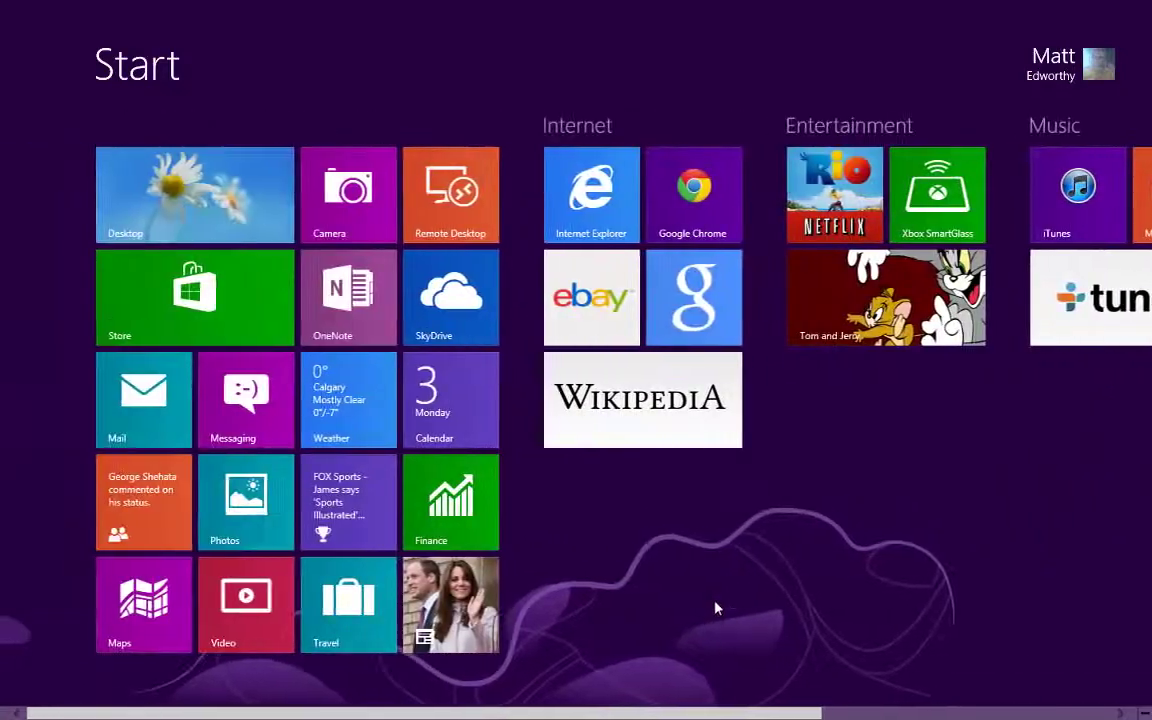
scroll(716, 607, down, 2)
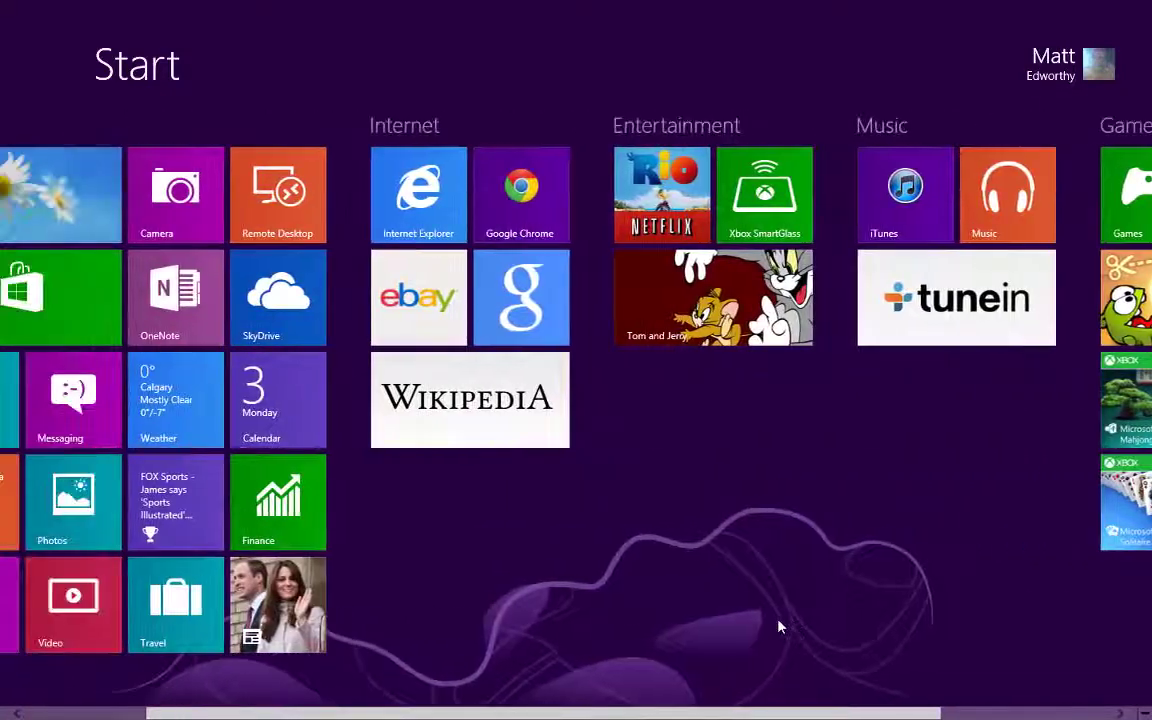
scroll(780, 627, up, 2)
scroll(794, 599, down, 5)
scroll(794, 599, up, 5)
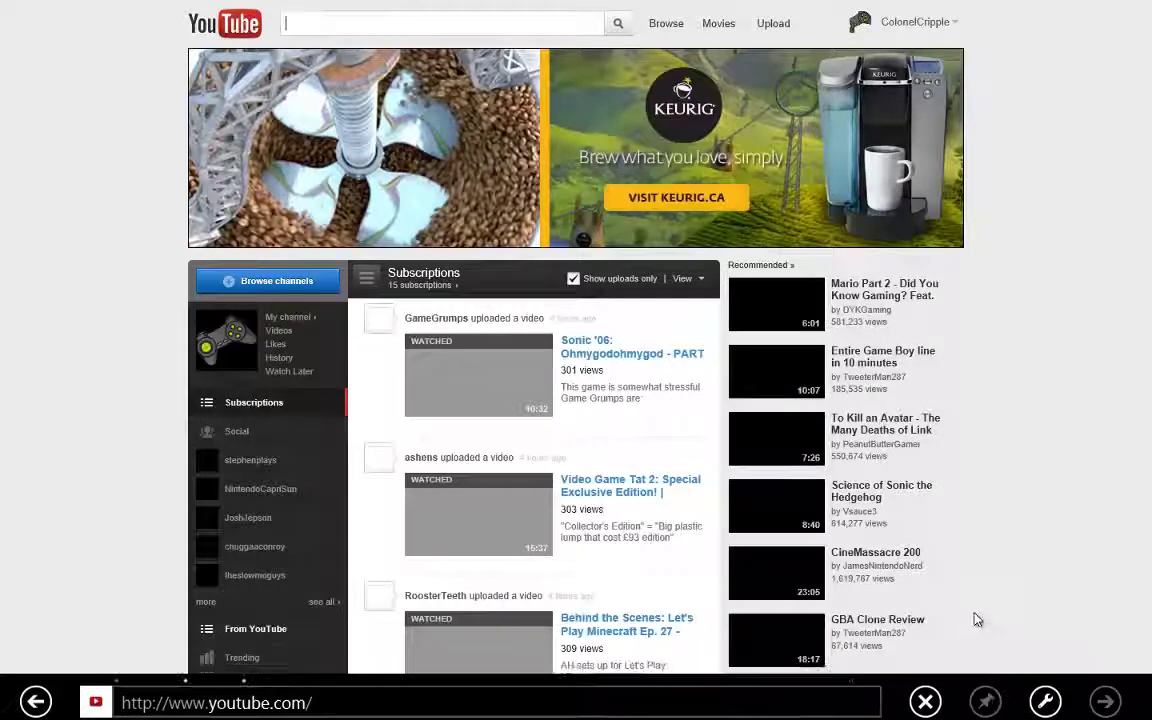
- Open the recommended "GBA Clone Review" video on YouTube and look through its comments and suggested videos
scroll(977, 617, down, 2)
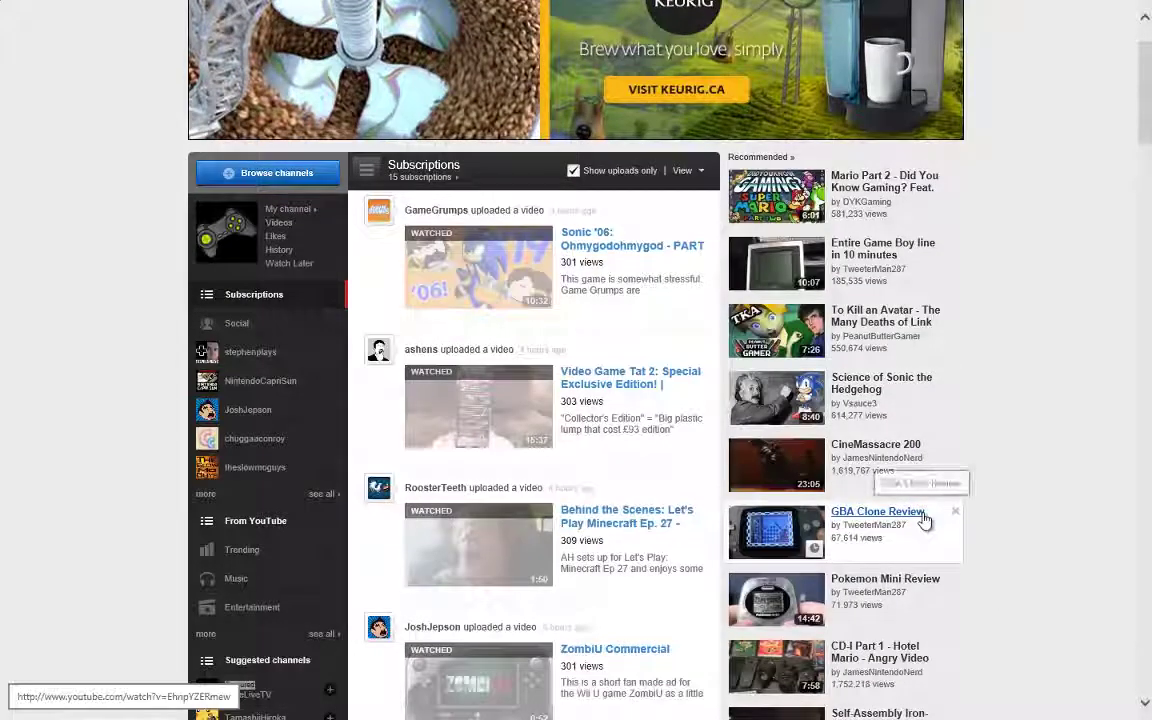
click(922, 514)
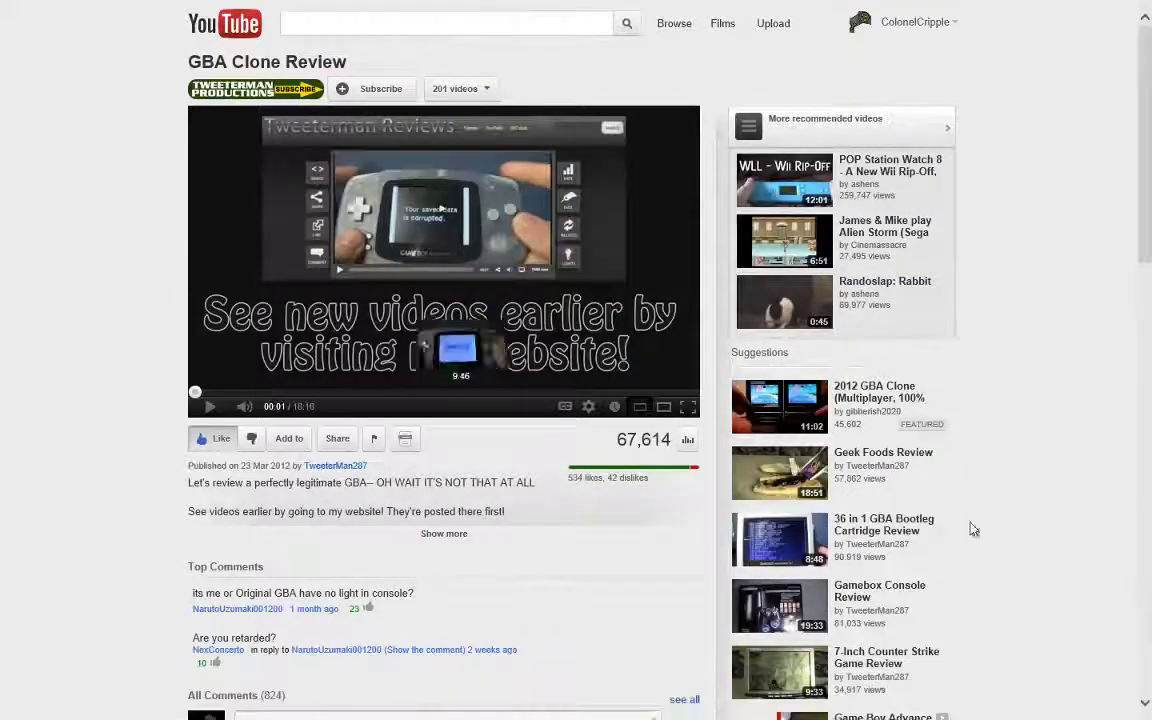
scroll(964, 523, down, 5)
scroll(964, 523, down, 2)
scroll(964, 522, up, 8)
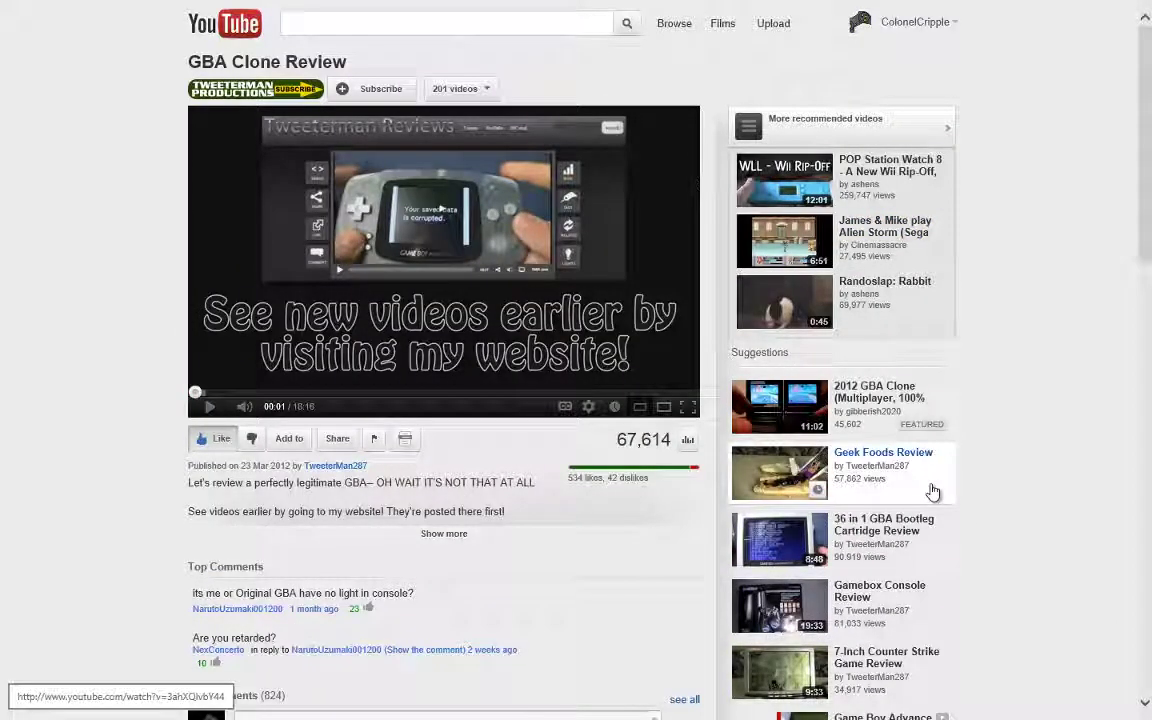
scroll(1067, 226, down, 6)
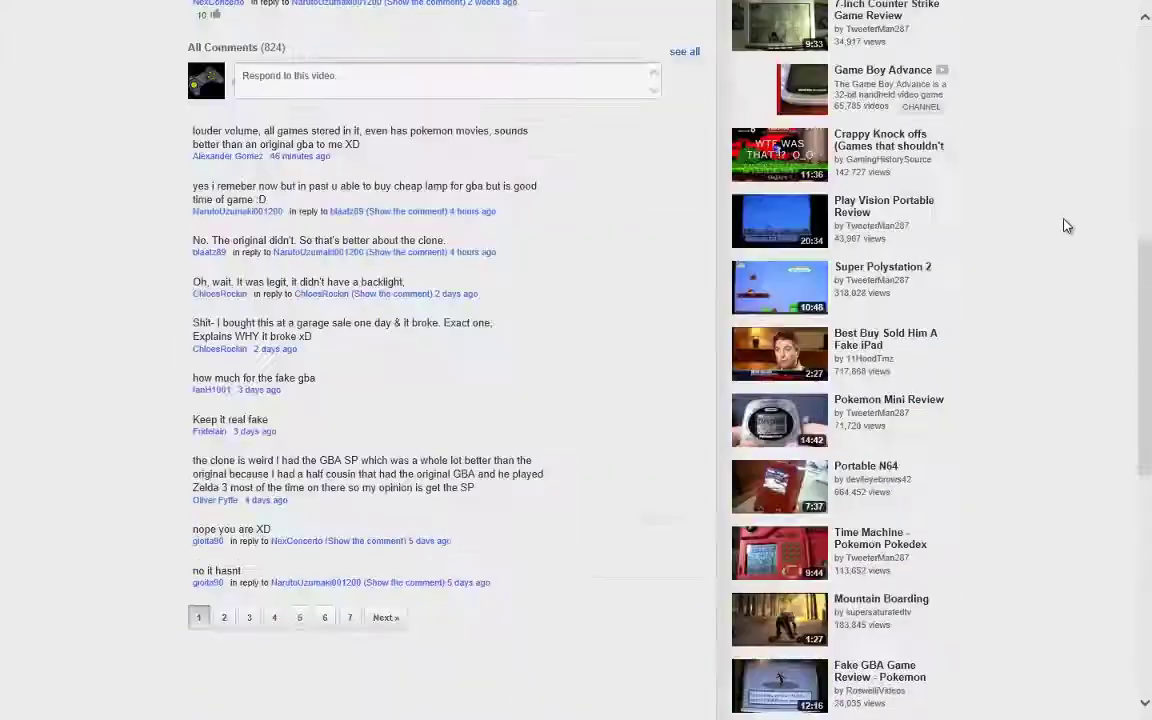
scroll(1067, 226, up, 6)
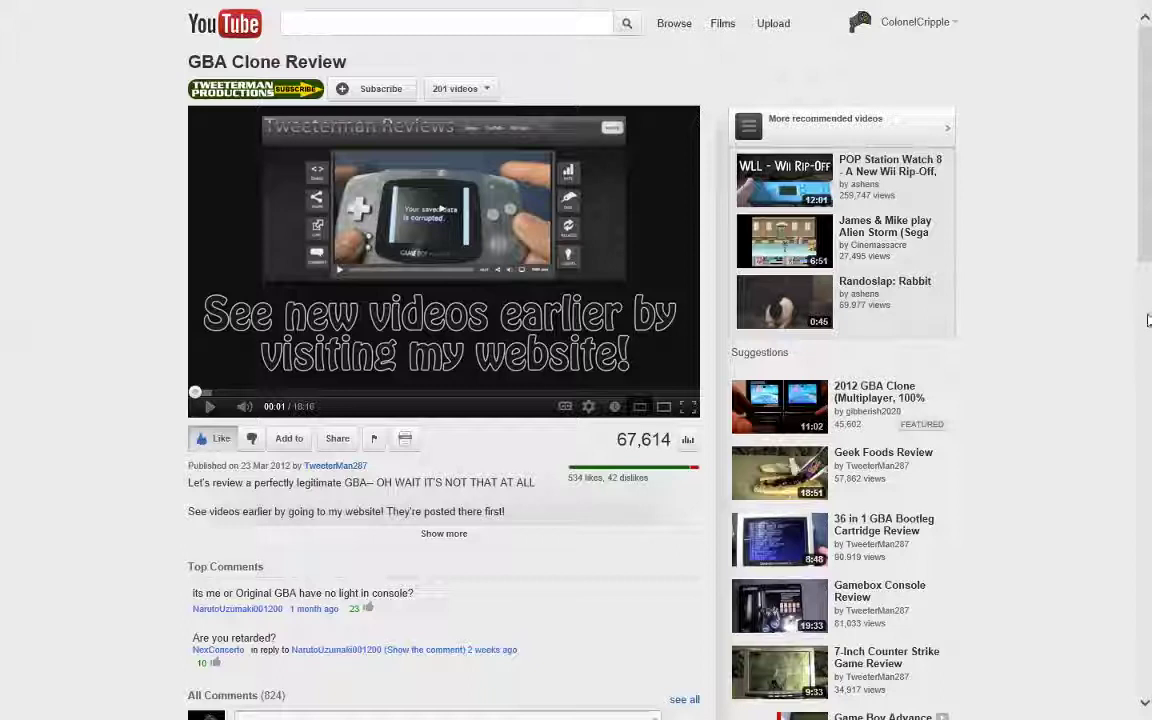
- View the system sharing options for the YouTube video page, then dismiss them without sharing
mouse_move(1151, 2)
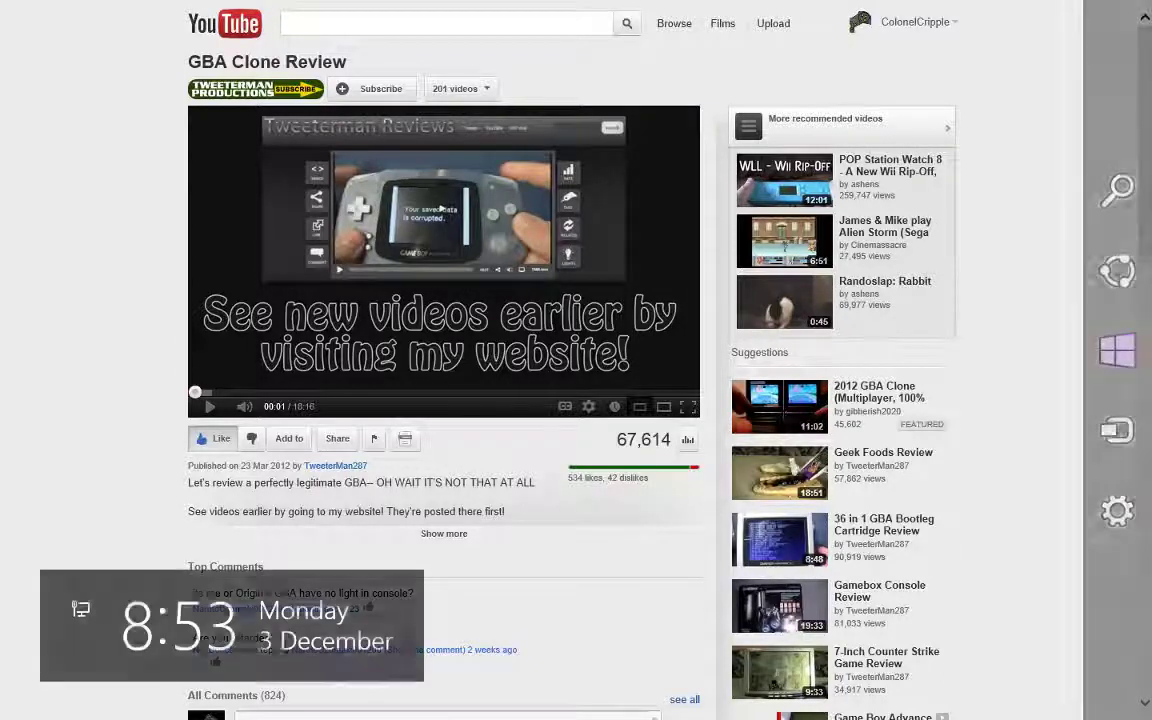
click(1117, 272)
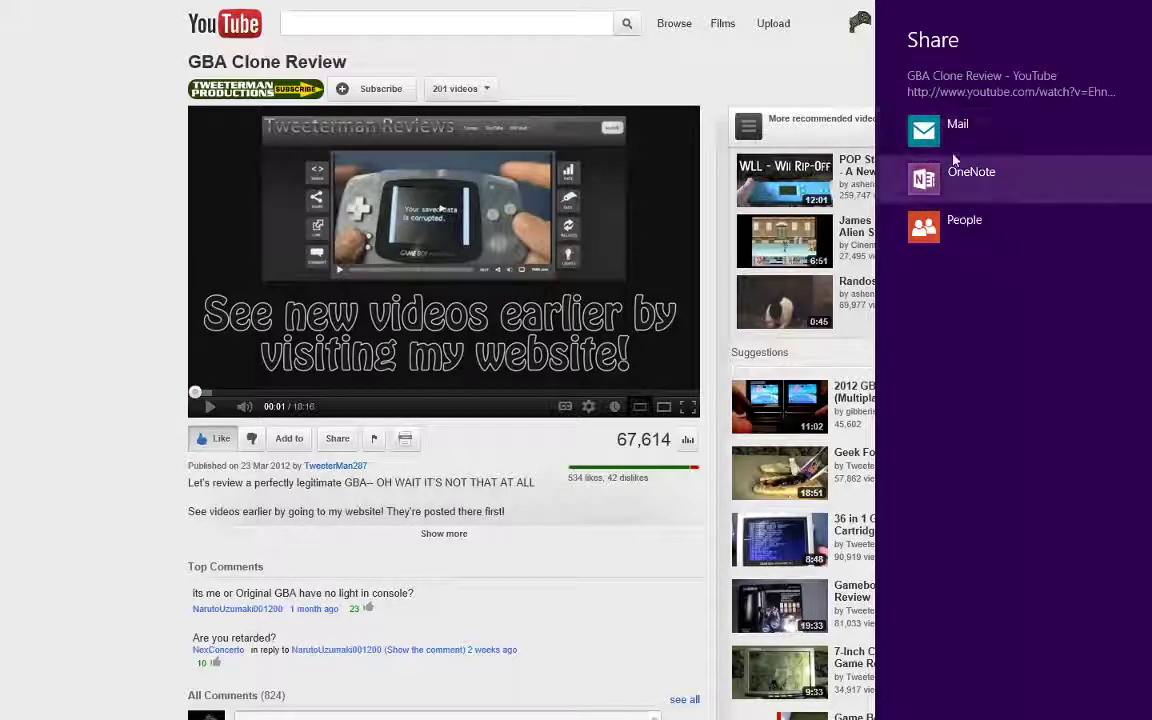
click(668, 90)
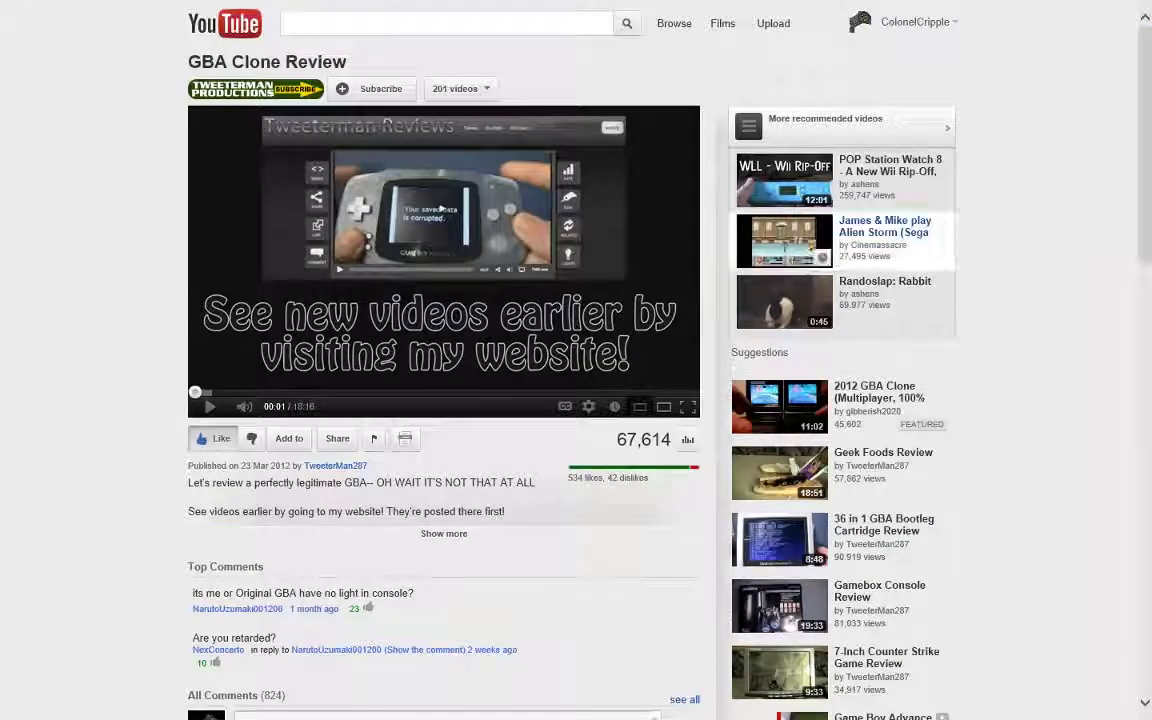
- Close the full-screen Internet Explorer app showing the YouTube video and return to the Start screen
scroll(1030, 145, down, 3)
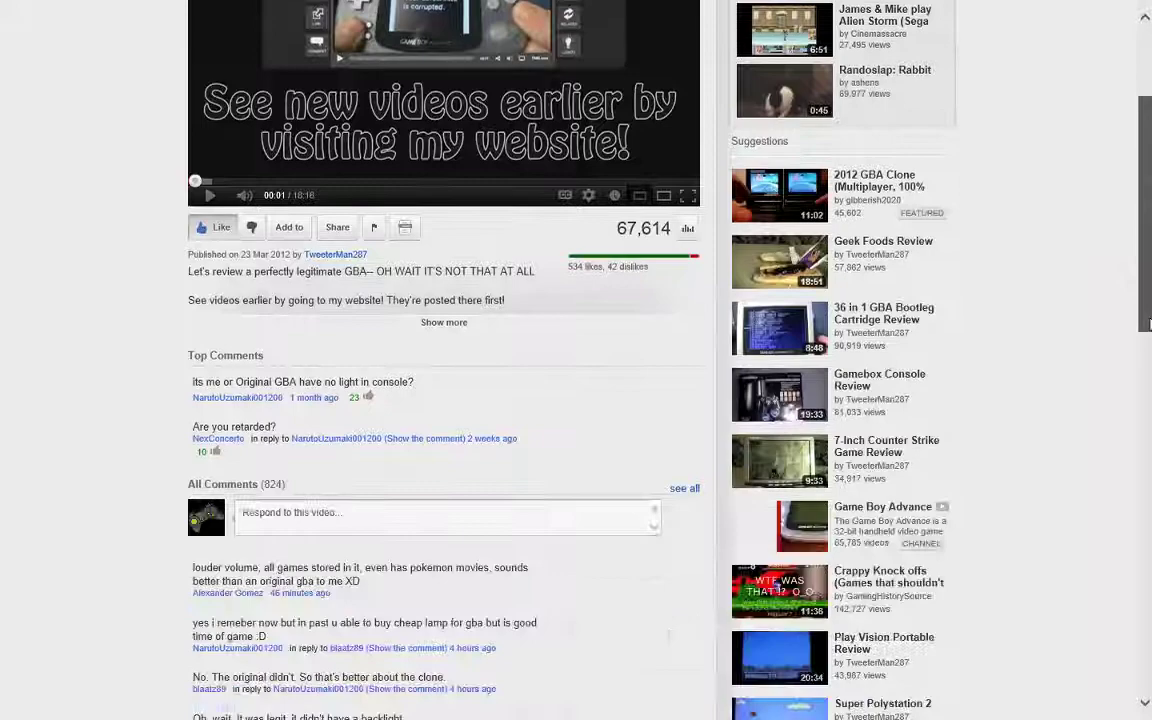
scroll(1030, 200, up, 3)
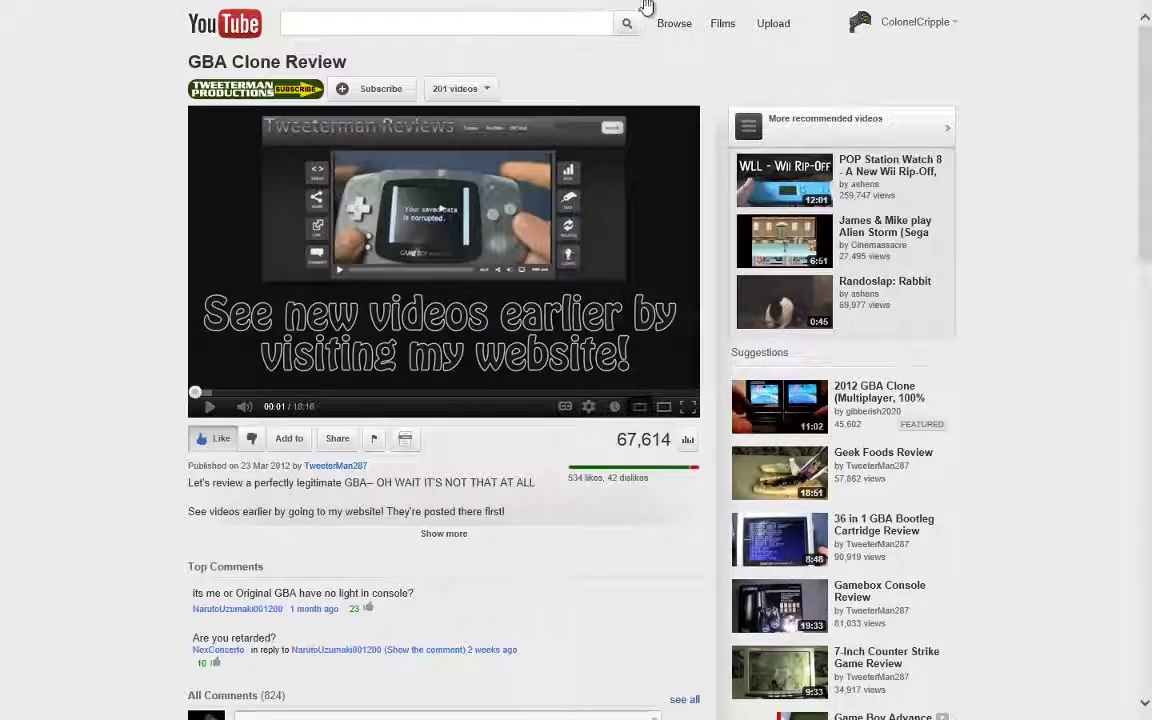
drag(645, 7, 600, 705)
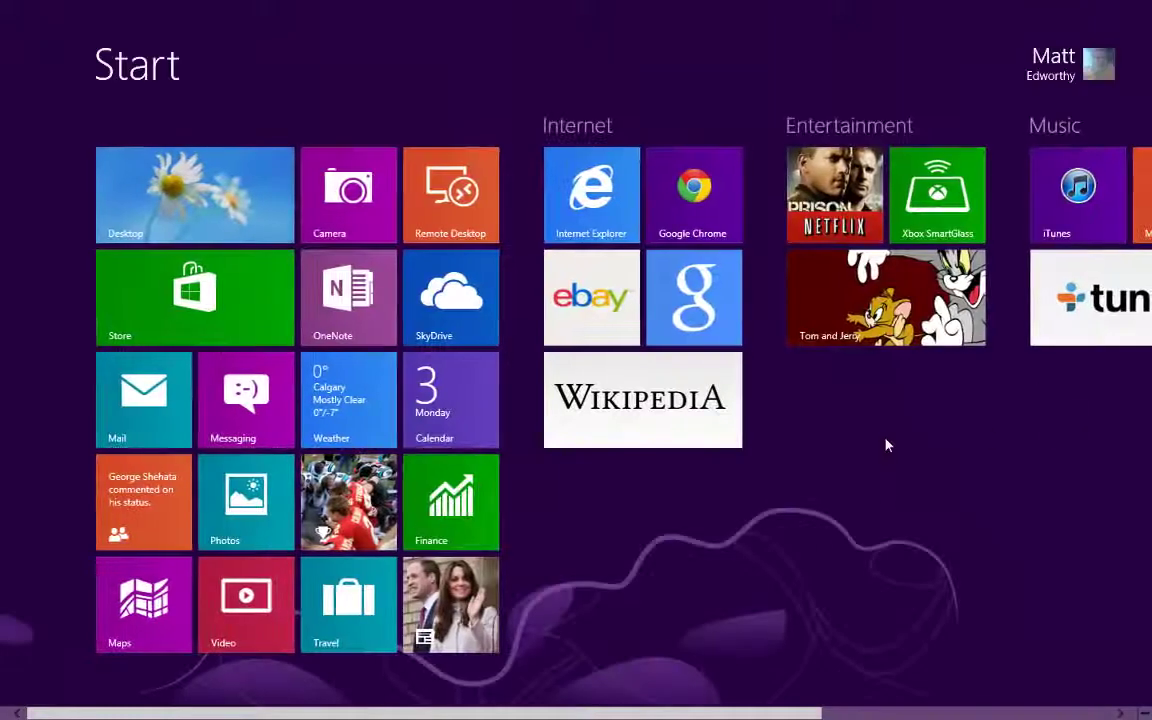
- Launch OneNote, SkyDrive and Calendar one after another, returning to the Start screen between apps
click(306, 311)
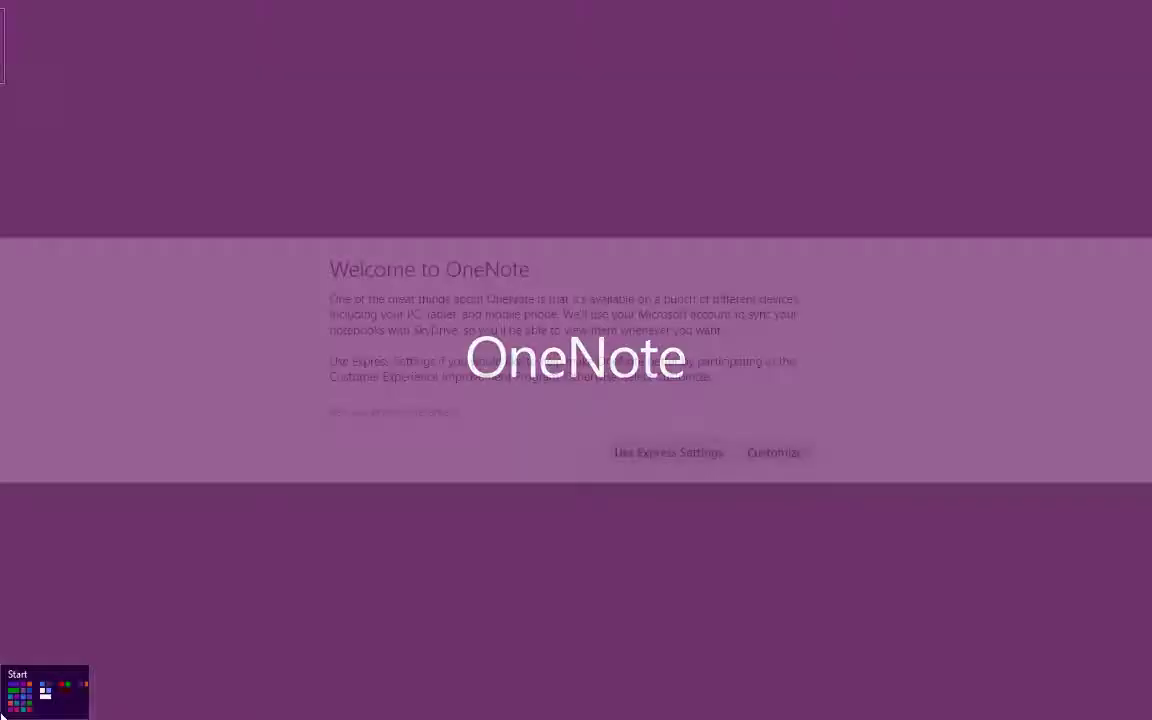
click(30, 700)
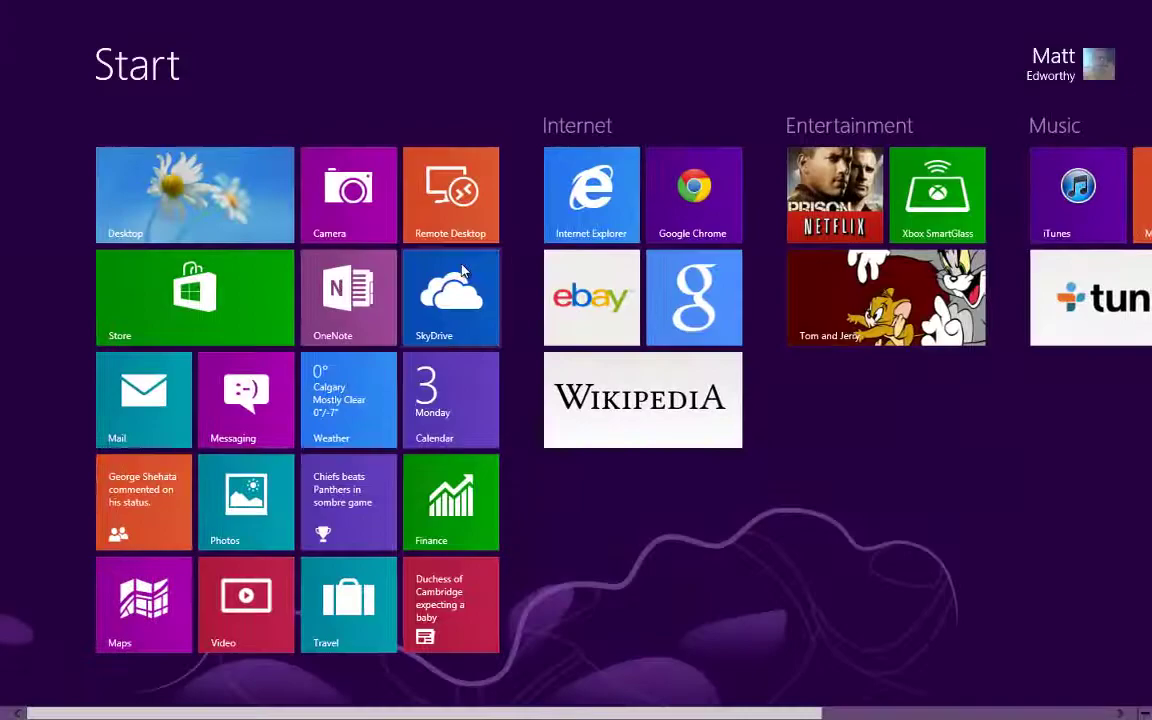
click(453, 216)
click(30, 700)
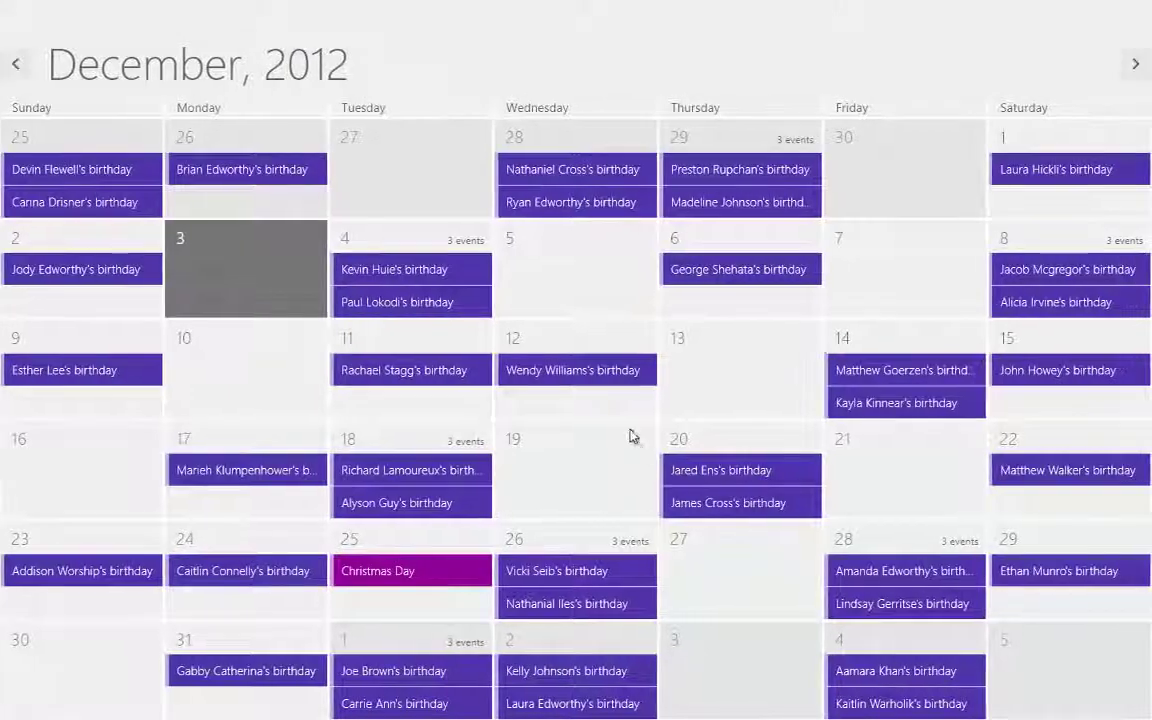
- Allow Calendar to run in the background
mouse_move(2, 5)
mouse_move(30, 197)
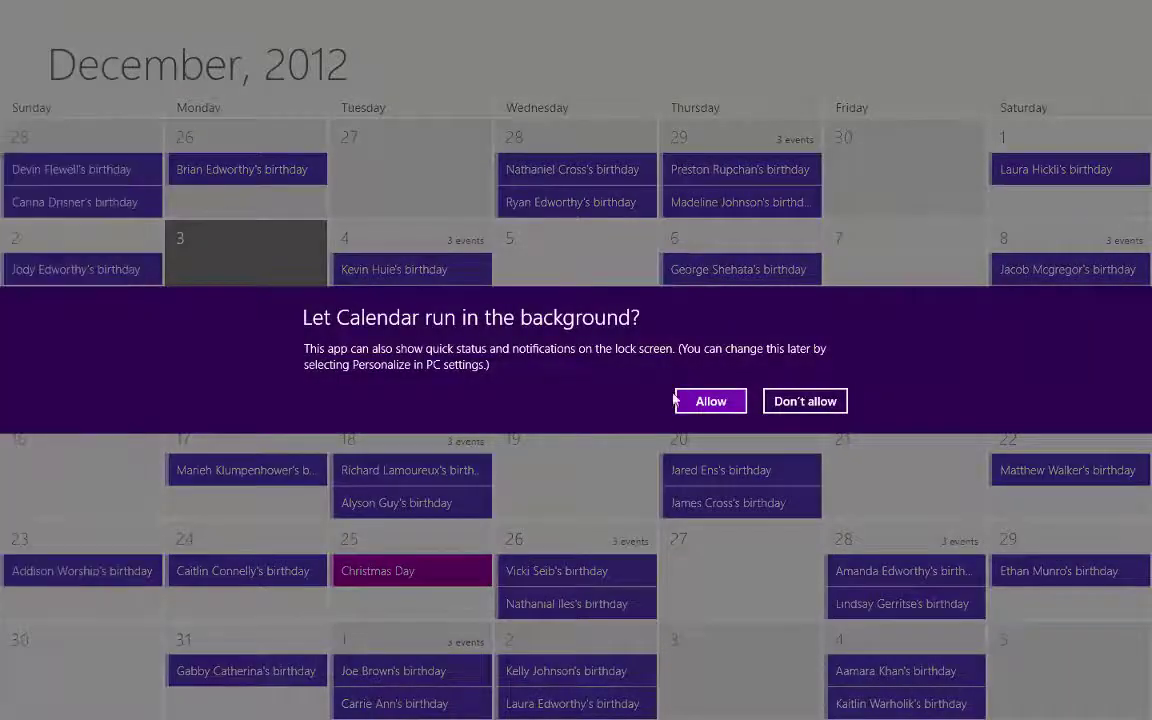
click(711, 401)
- Switch from Calendar to the running OneNote app, and from OneNote to the desktop
mouse_move(2, 45)
mouse_move(67, 147)
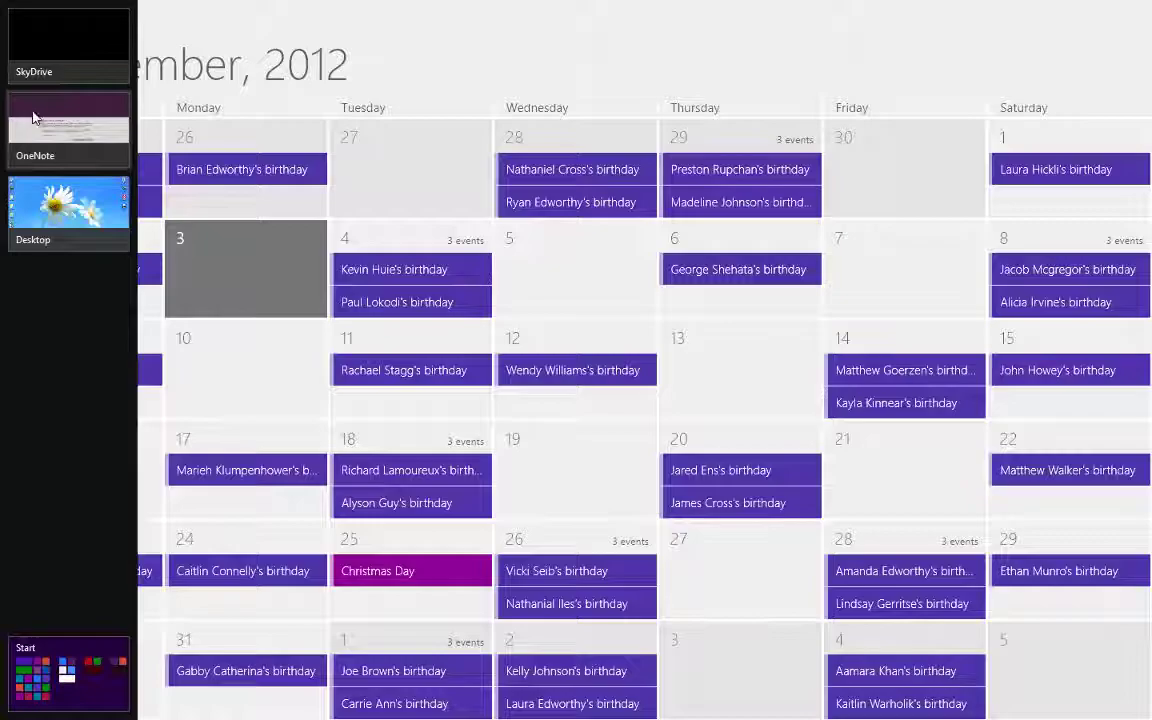
click(60, 140)
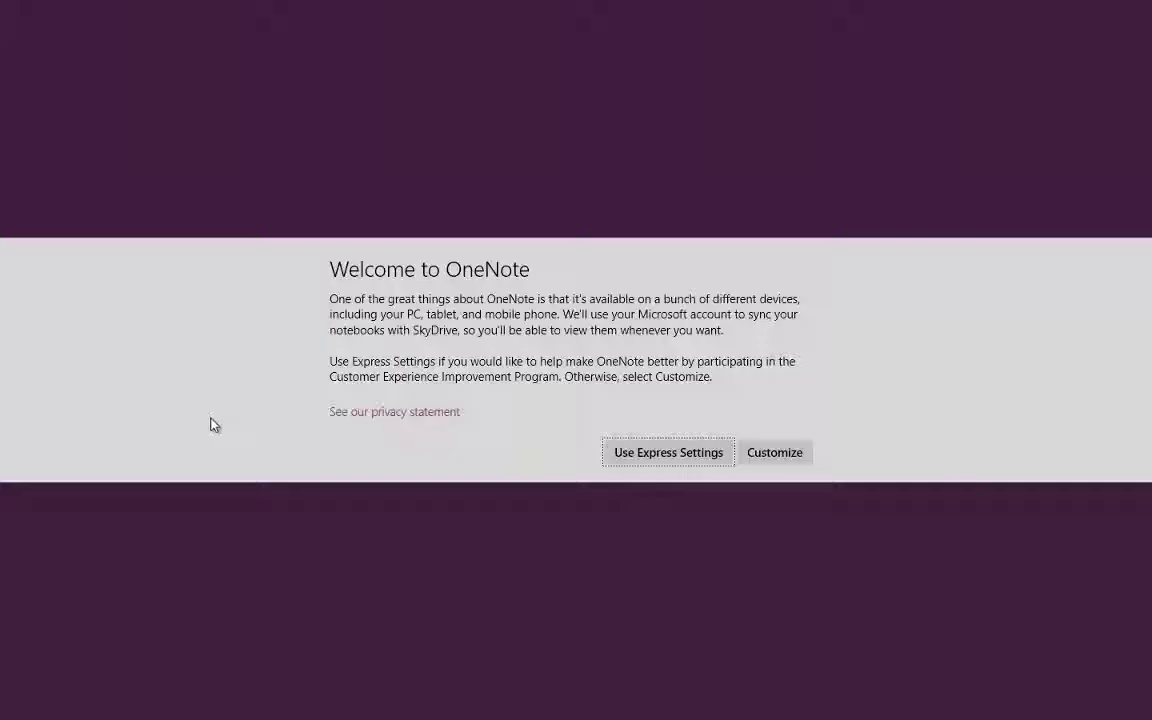
mouse_move(5, 147)
click(60, 205)
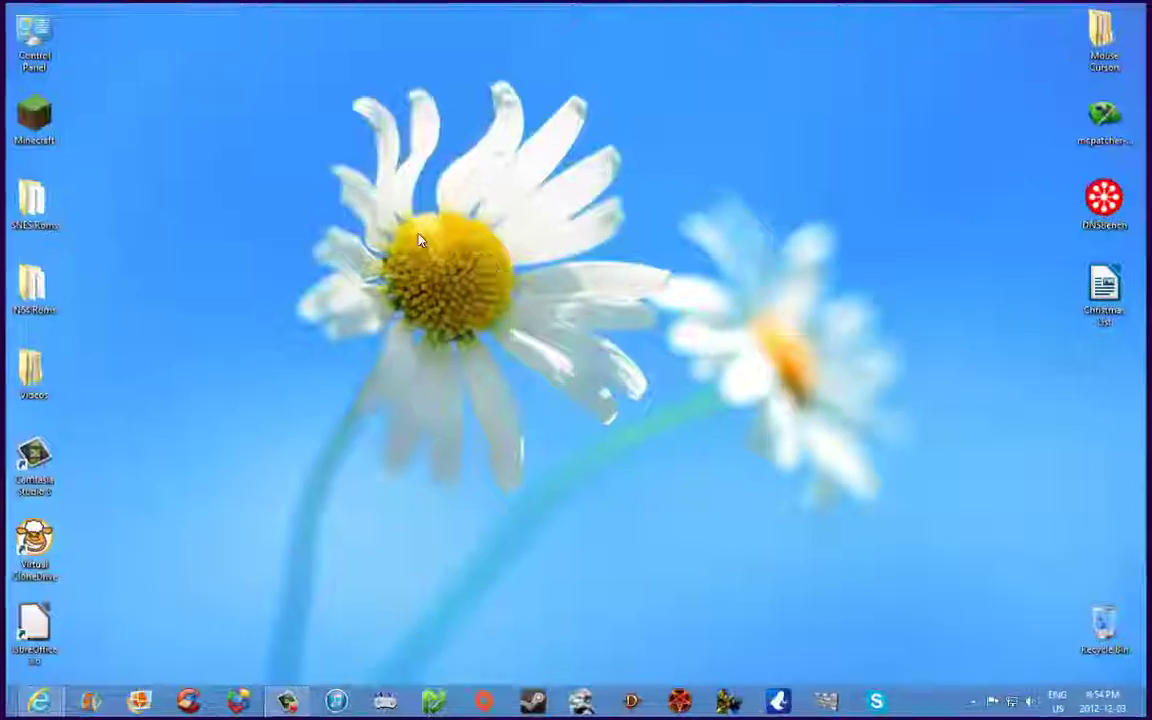
mouse_move(5, 200)
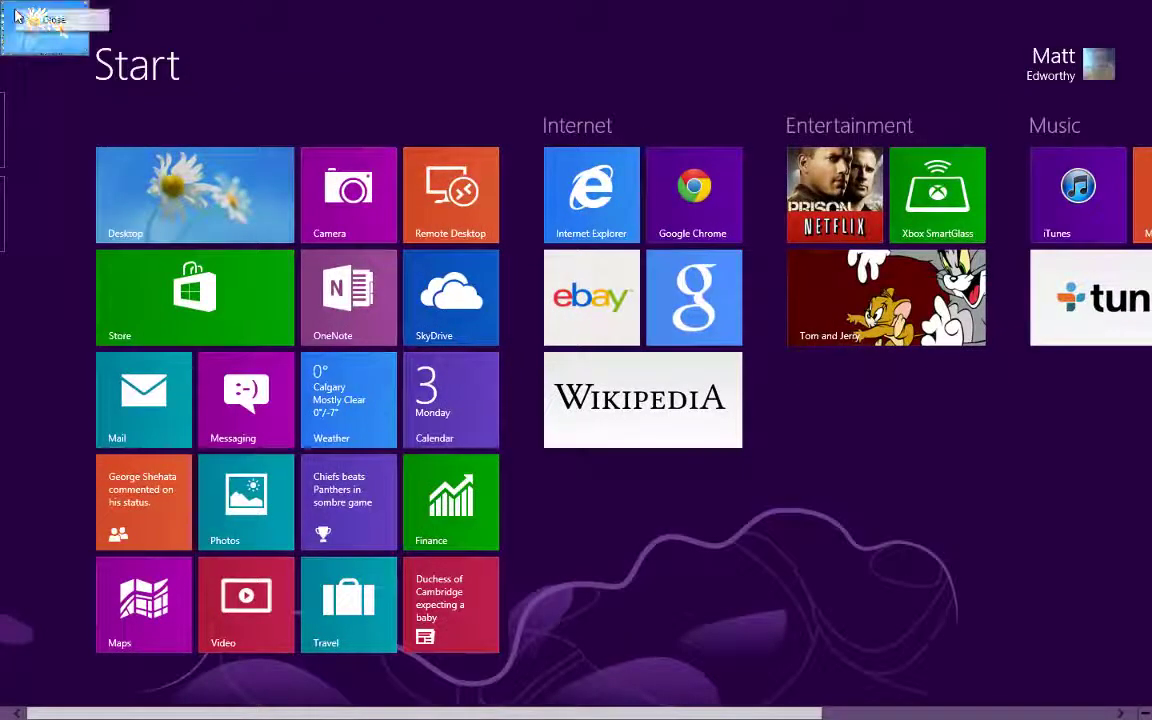
- Close OneNote and Calendar from the list of running apps on the Start screen
click(437, 57)
mouse_move(46, 164)
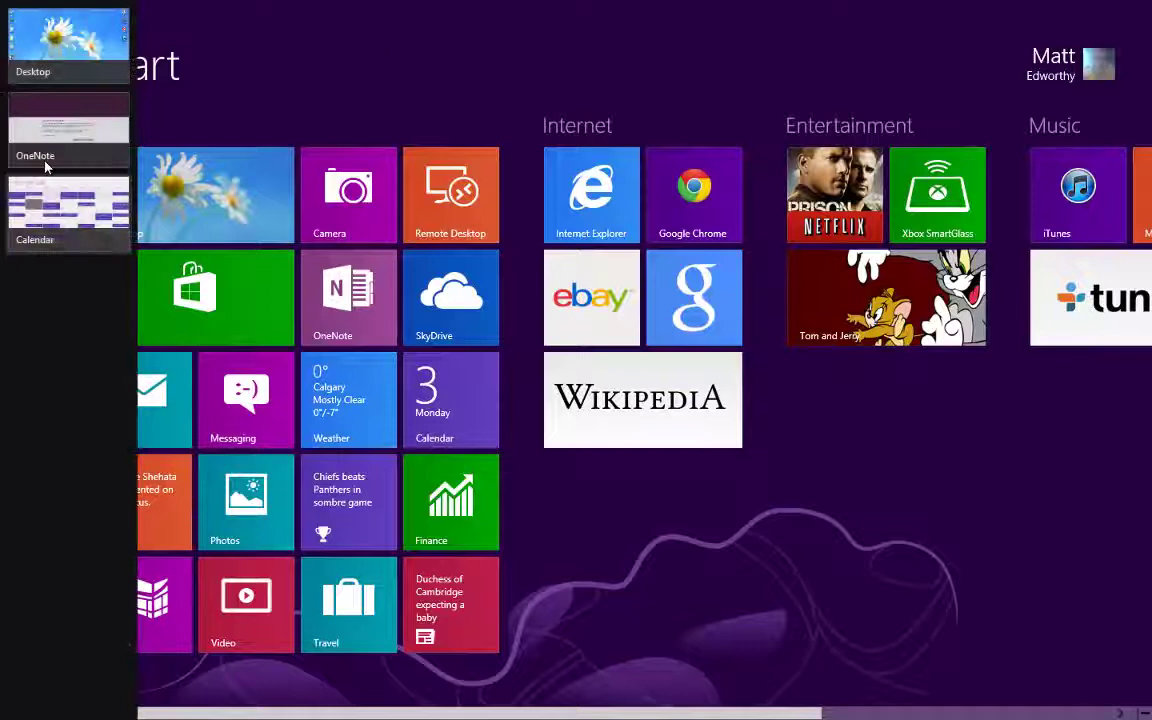
right_click(30, 131)
click(75, 129)
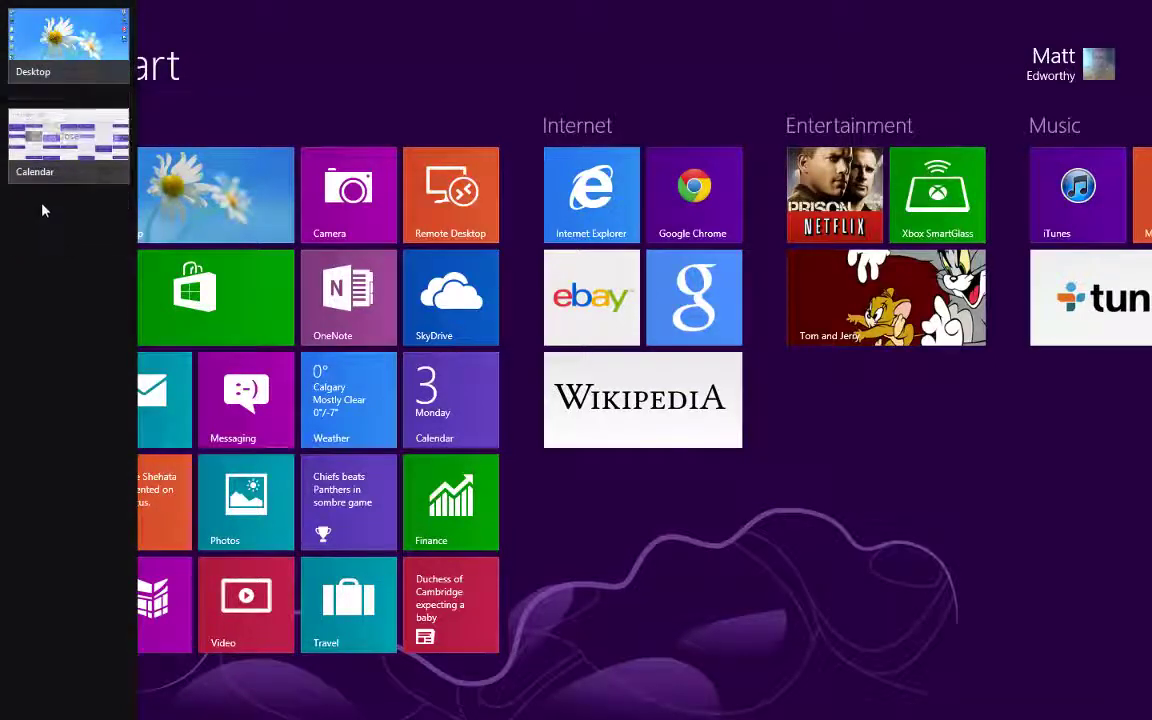
right_click(45, 145)
click(80, 146)
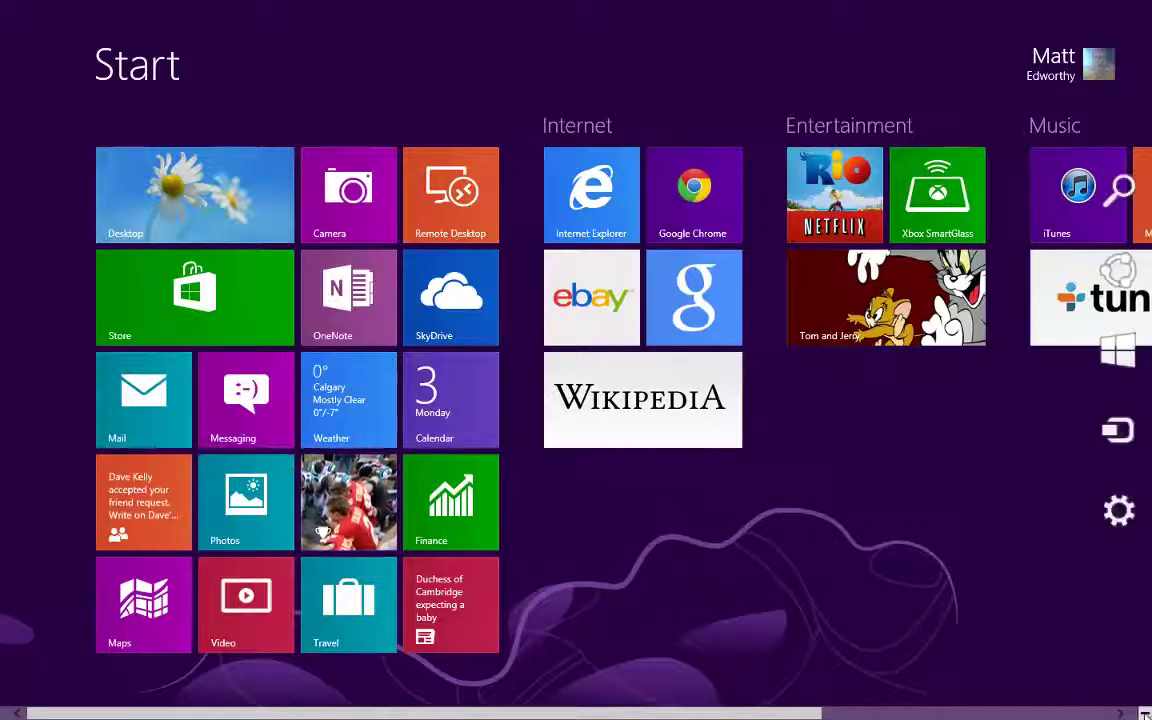
- Zoom out the Start screen and name the group containing Netflix and Xbox SmartGlass Entertainment
mouse_move(1145, 712)
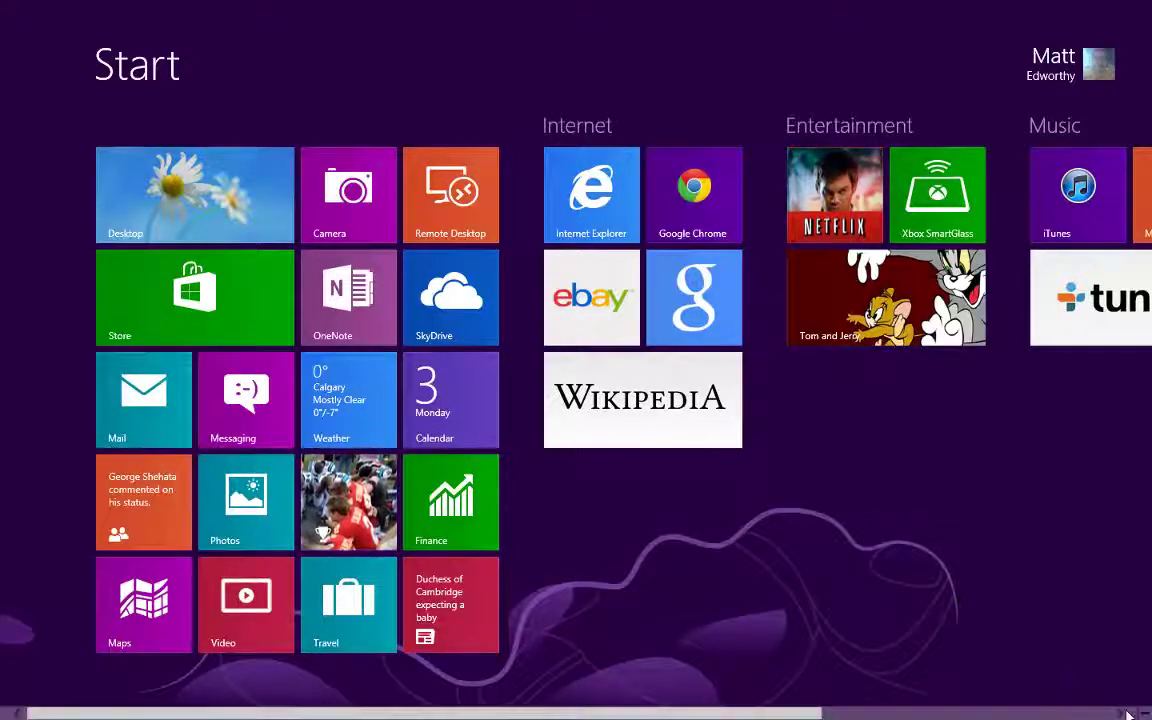
click(1140, 713)
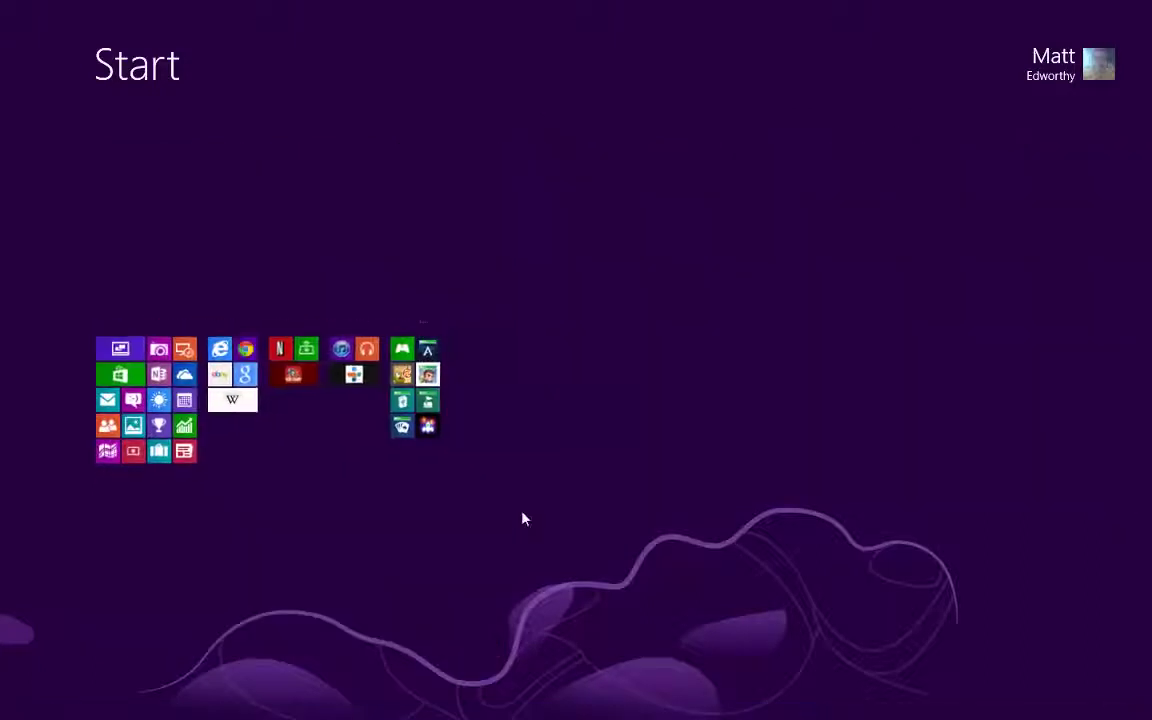
right_click(306, 375)
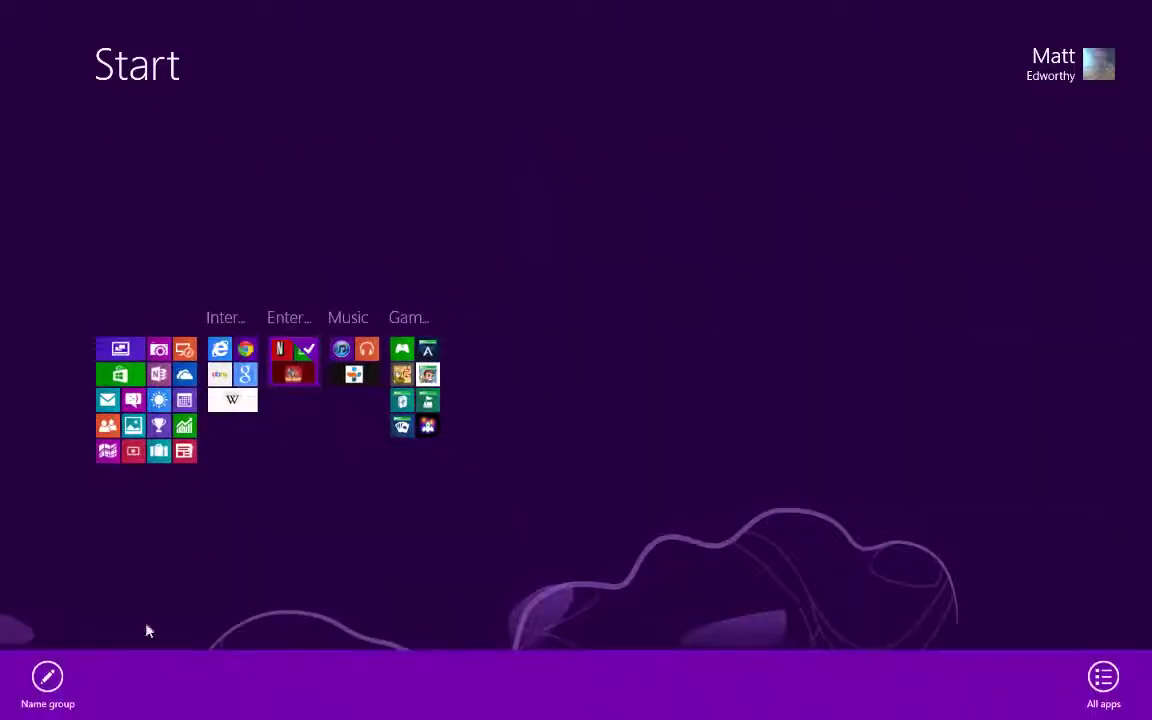
click(60, 676)
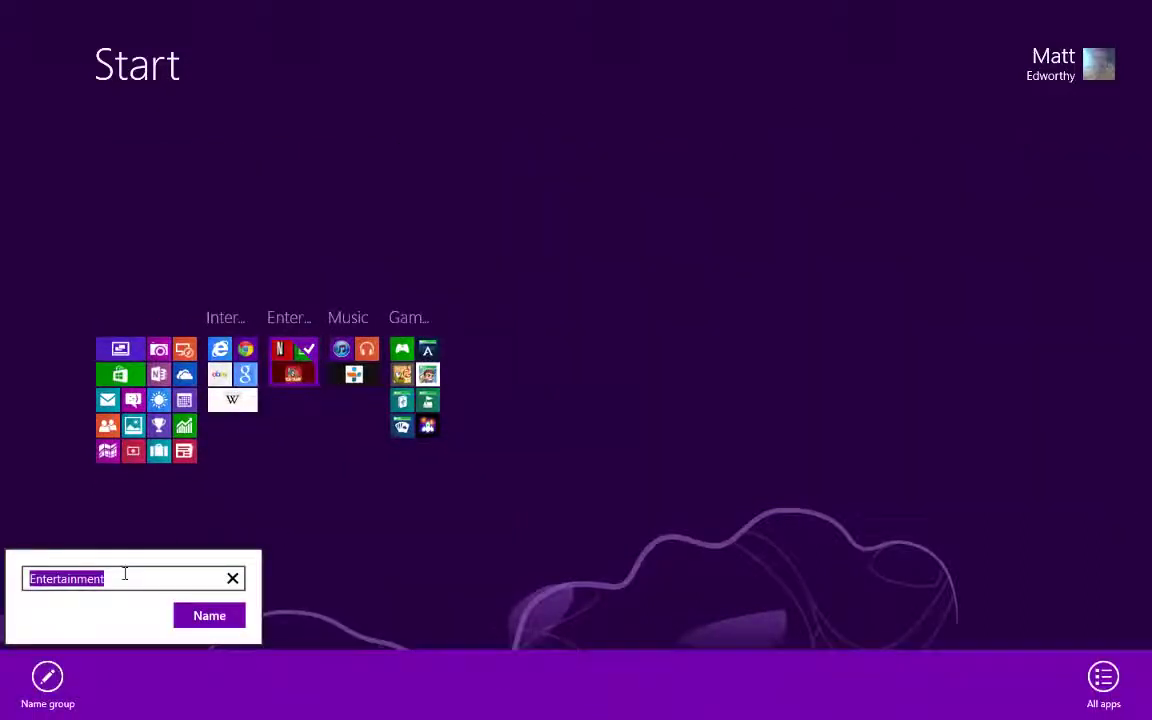
text(jkh)
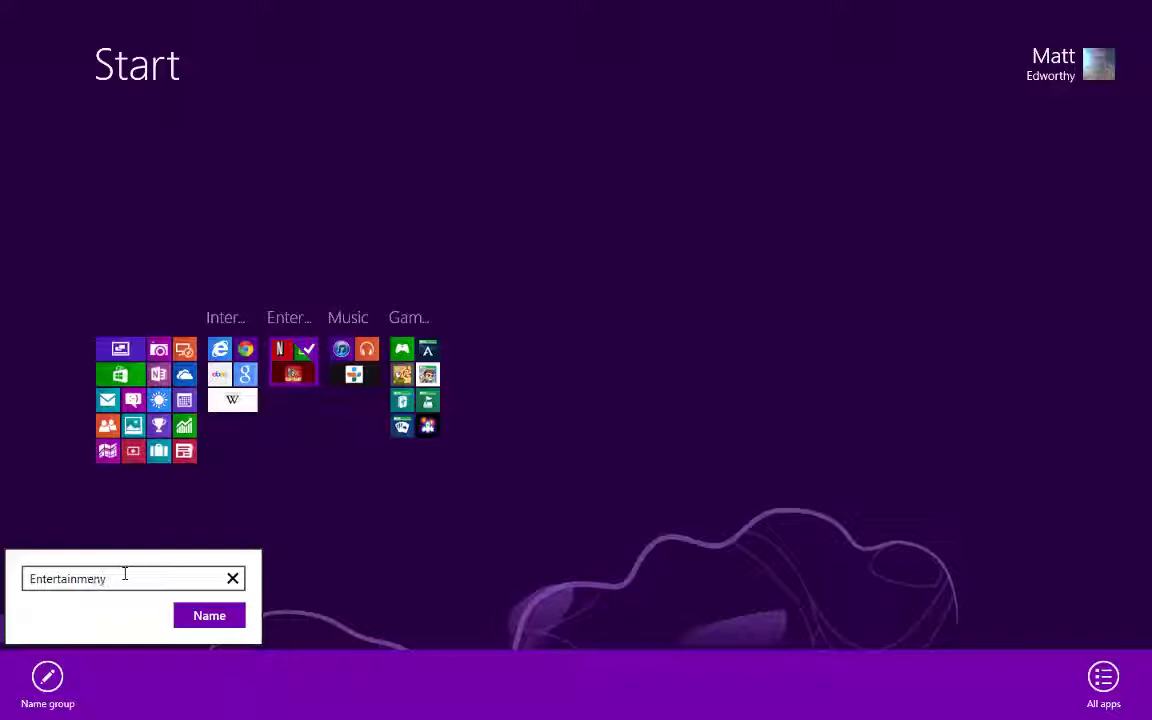
click(208, 616)
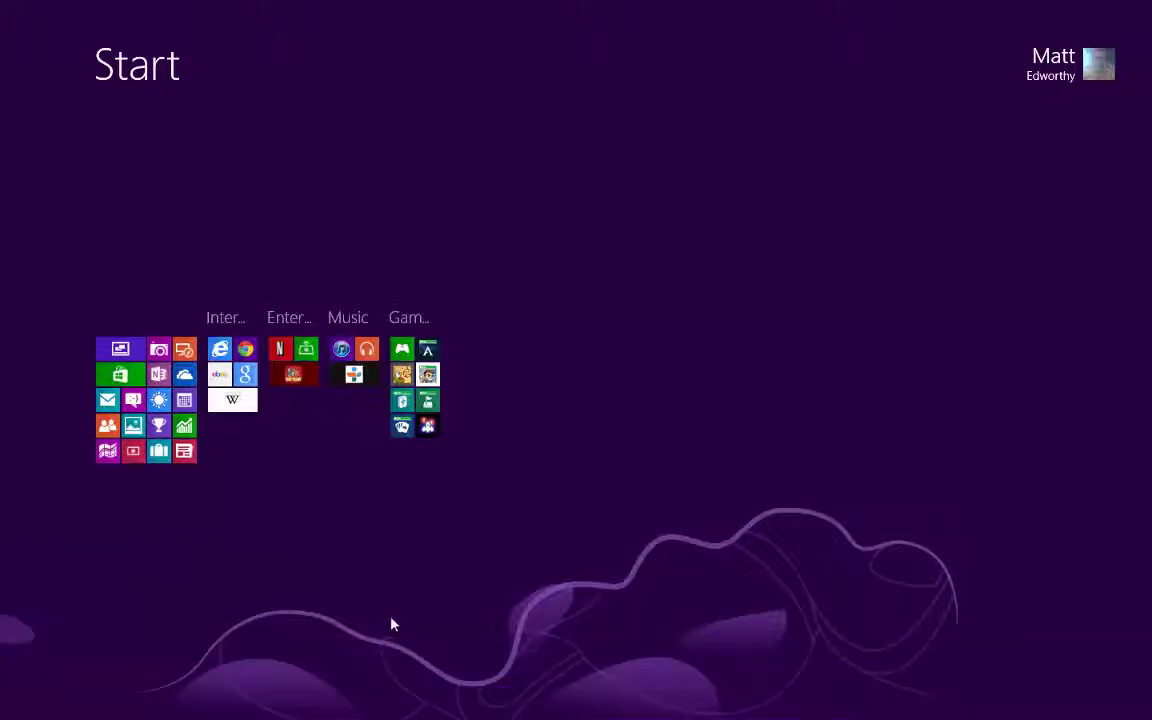
- Try selecting and moving tile groups in the zoomed-out Start screen, and return to the full-size tiles
right_click(365, 335)
right_click(414, 385)
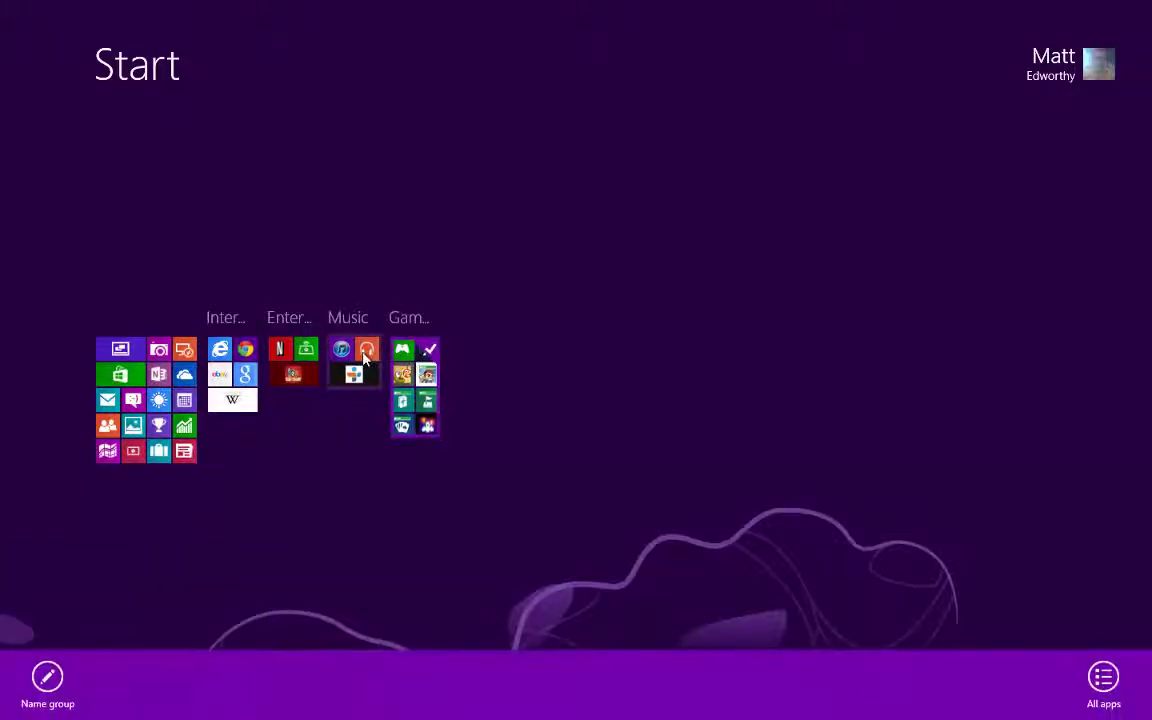
mouse_move(414, 385)
mouse_down()
mouse_move(314, 387)
mouse_move(420, 380)
mouse_up()
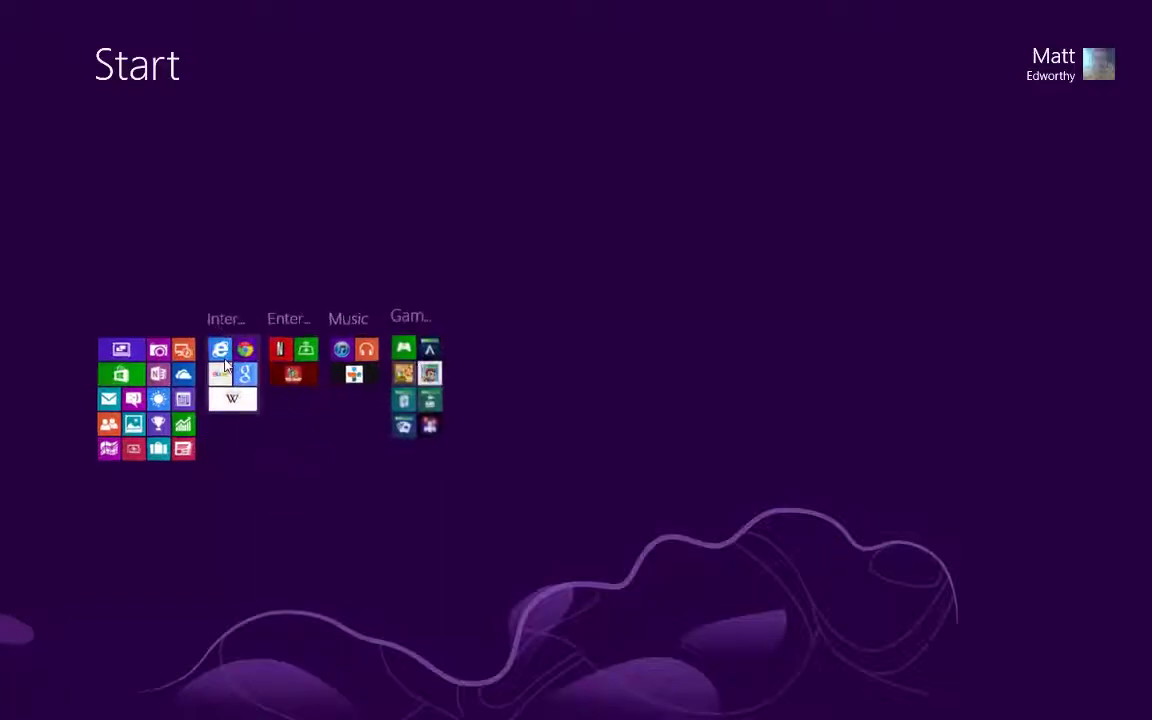
drag(323, 360, 318, 440)
click(327, 507)
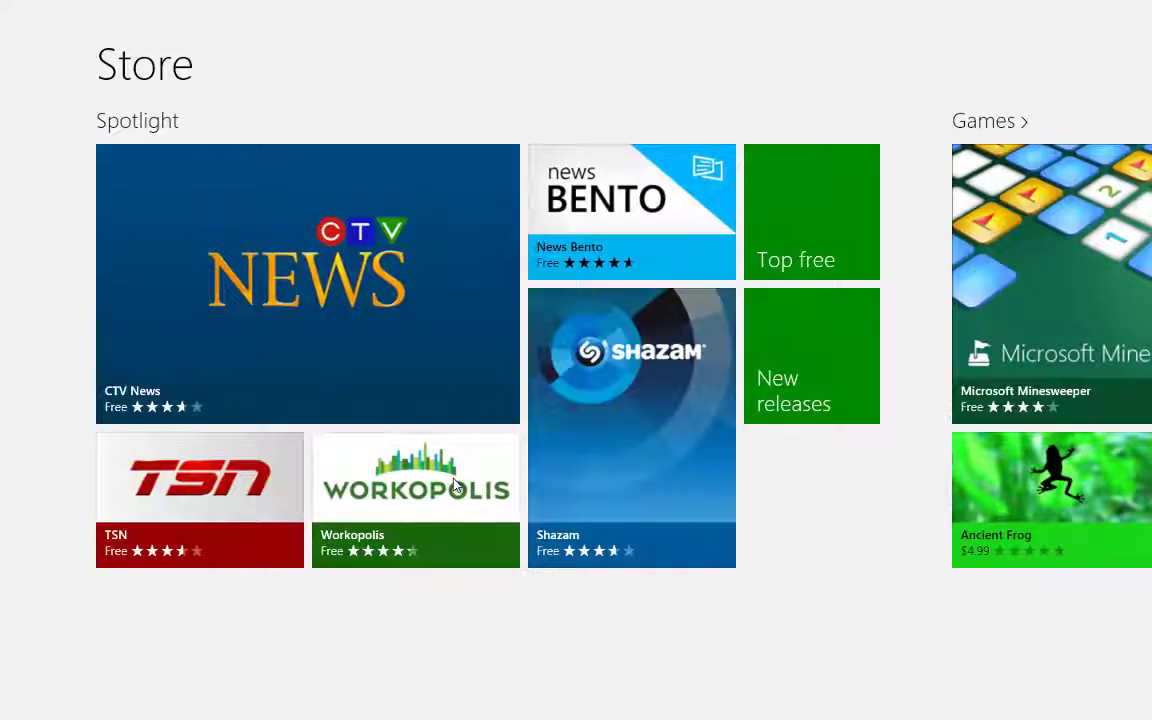
- Browse the Store from Spotlight through the Entertainment category and back, and close the Store
scroll(455, 484, down, 5)
scroll(656, 545, up, 4)
scroll(590, 483, down, 1)
scroll(646, 512, up, 2)
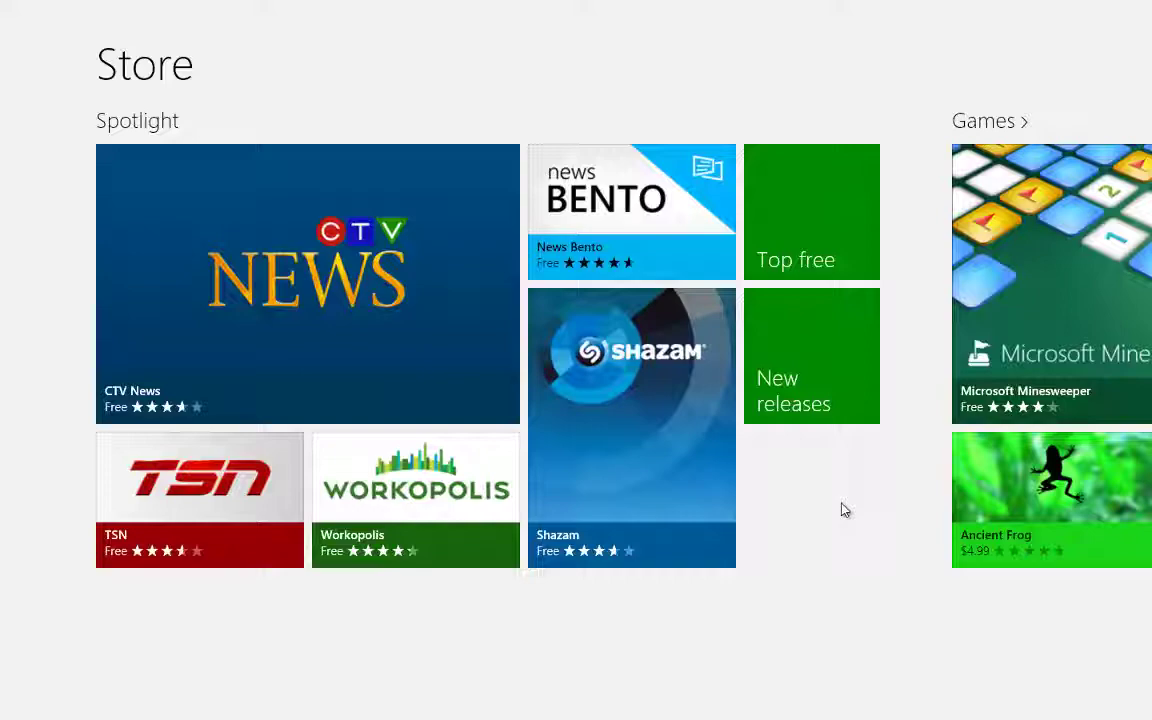
scroll(842, 510, down, 10)
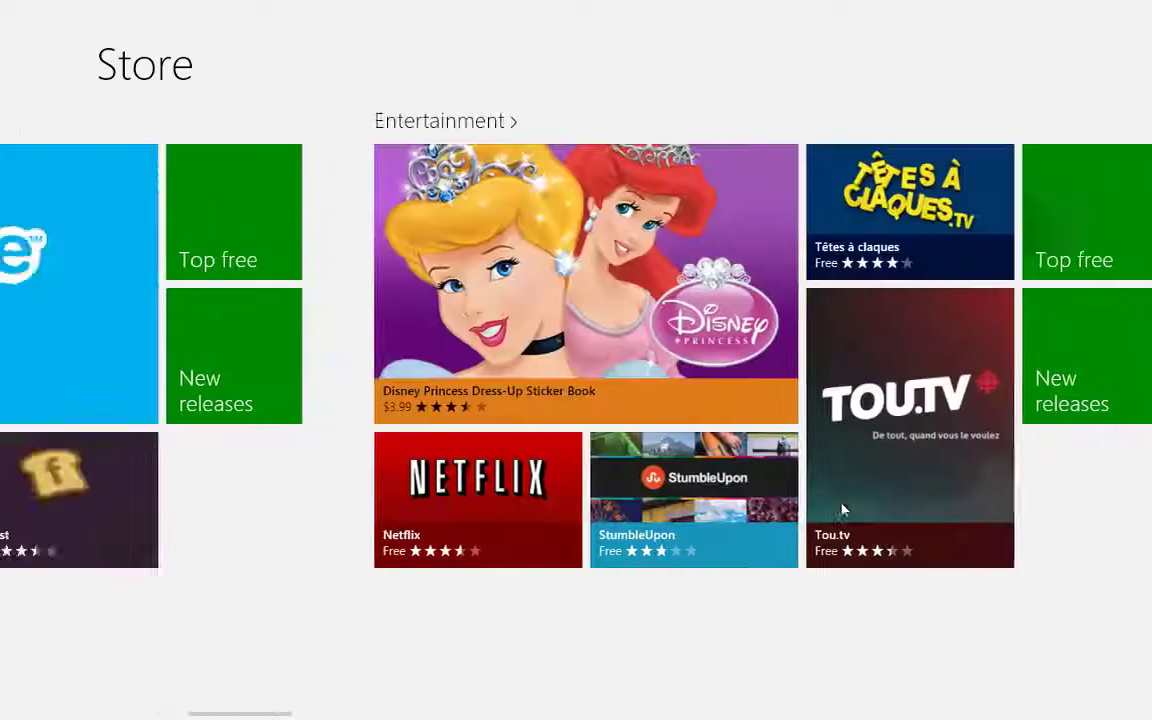
scroll(842, 510, up, 10)
drag(545, 31, 612, 716)
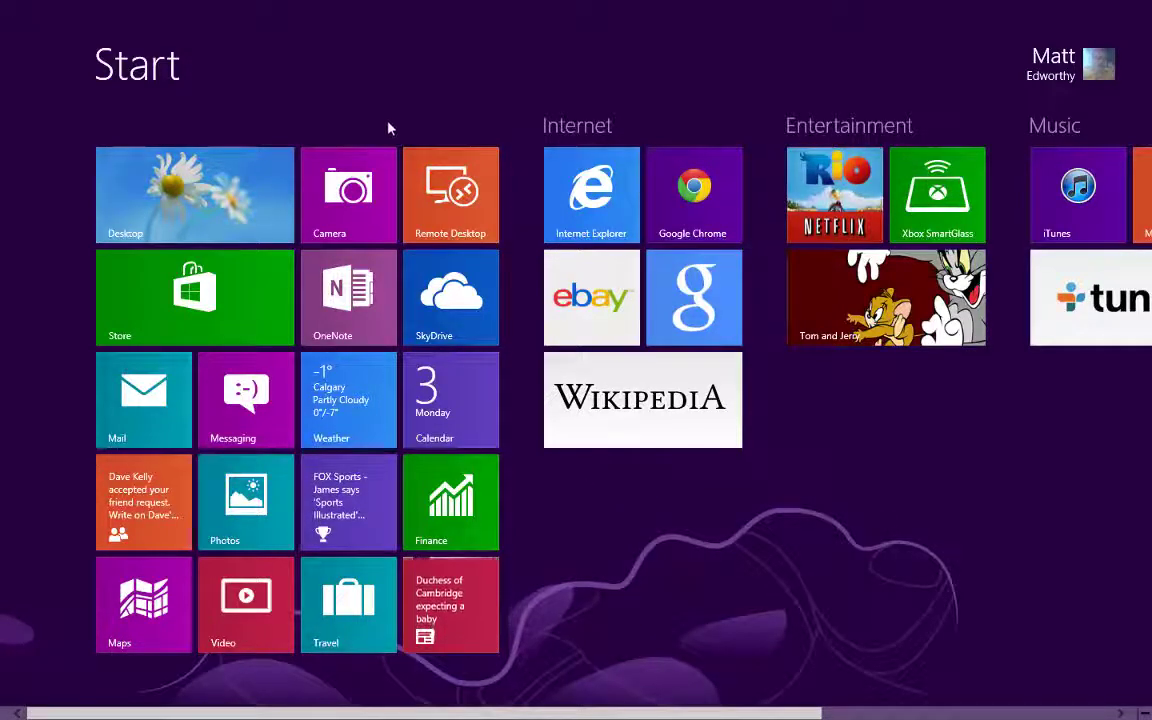
- Open Camera and Remote Desktop one after another, returning to the Start screen from each
click(350, 190)
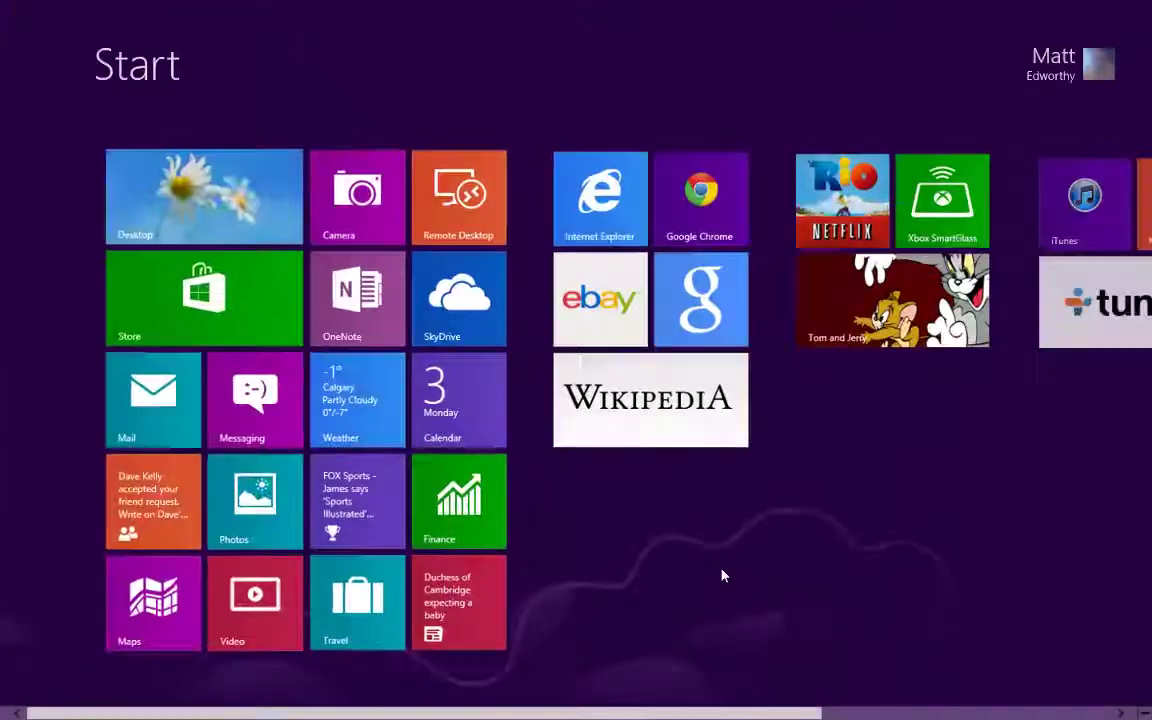
click(468, 232)
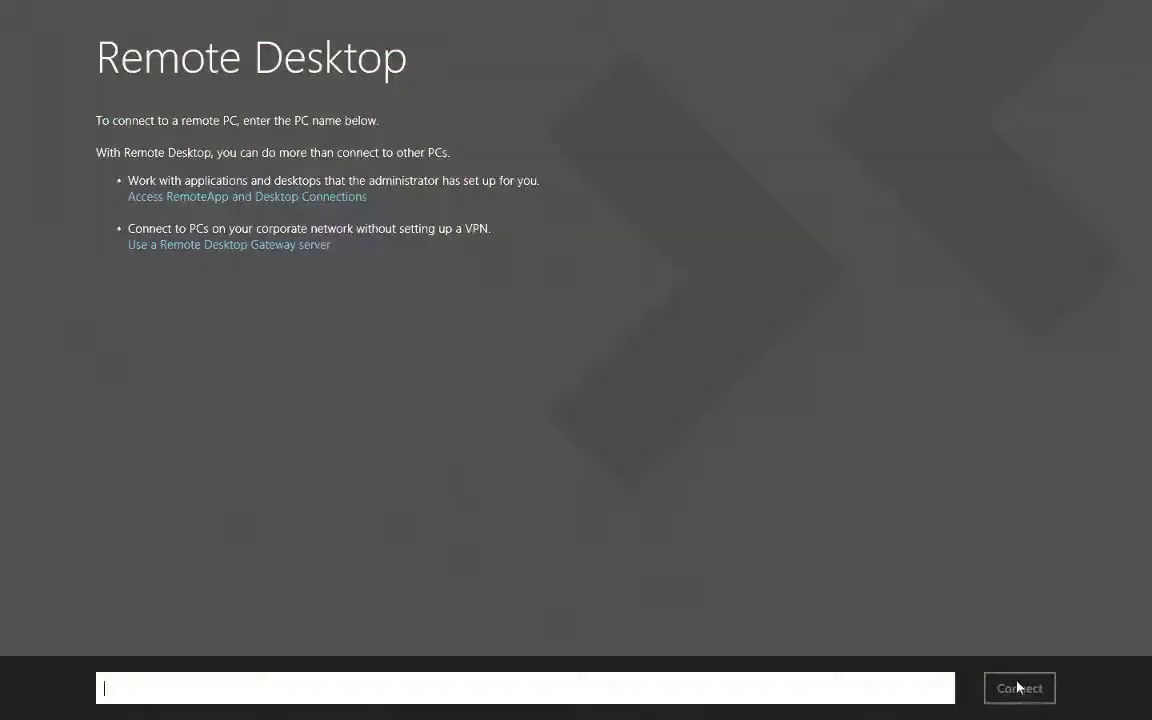
drag(457, 6, 648, 712)
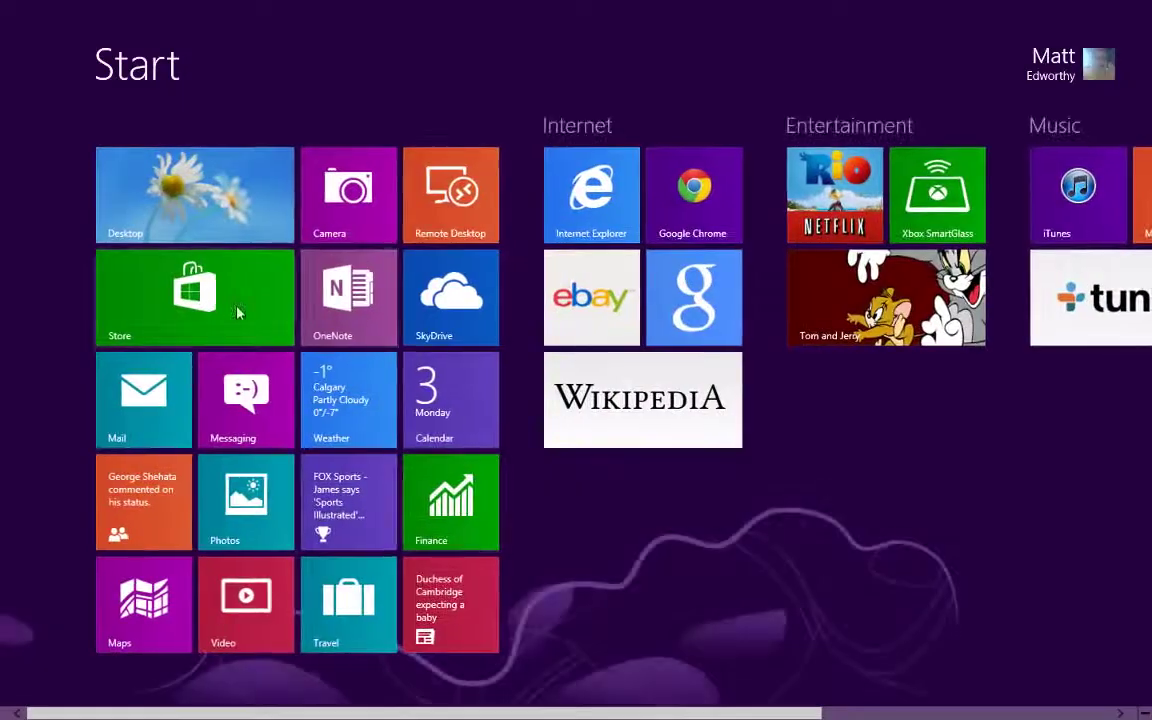
- Open Mail, delete all messages in the POP folder, and return to the Inbox
click(141, 411)
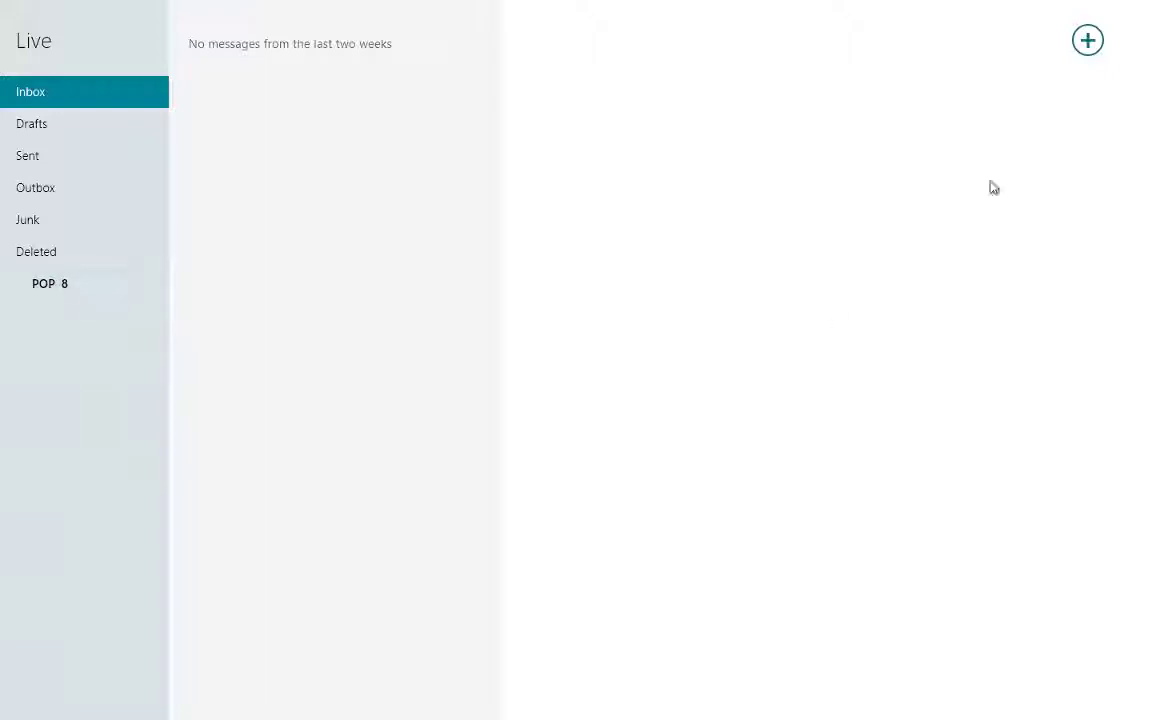
click(54, 283)
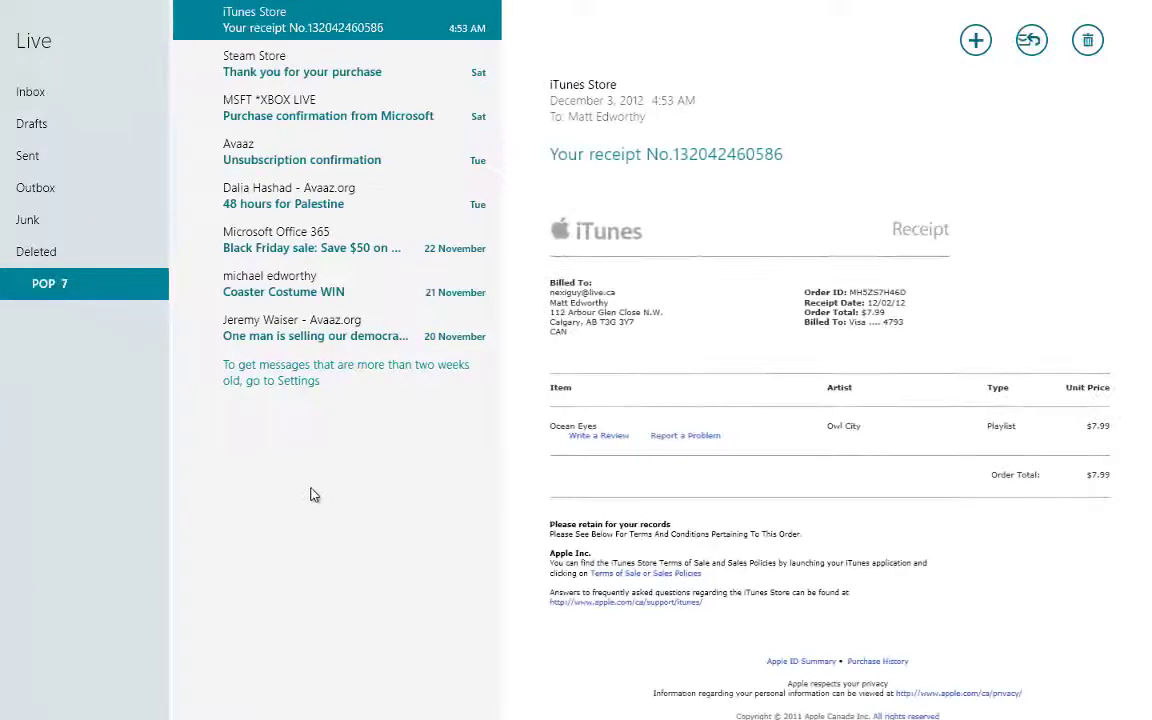
key(ctrl+a)
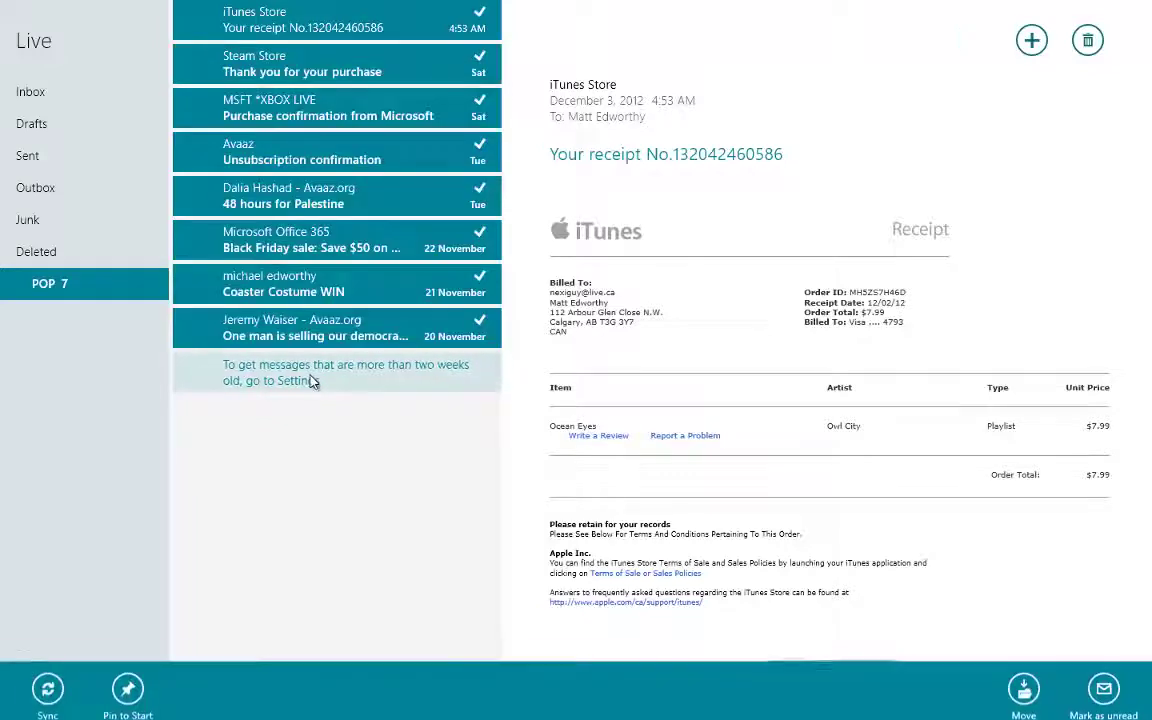
click(1088, 40)
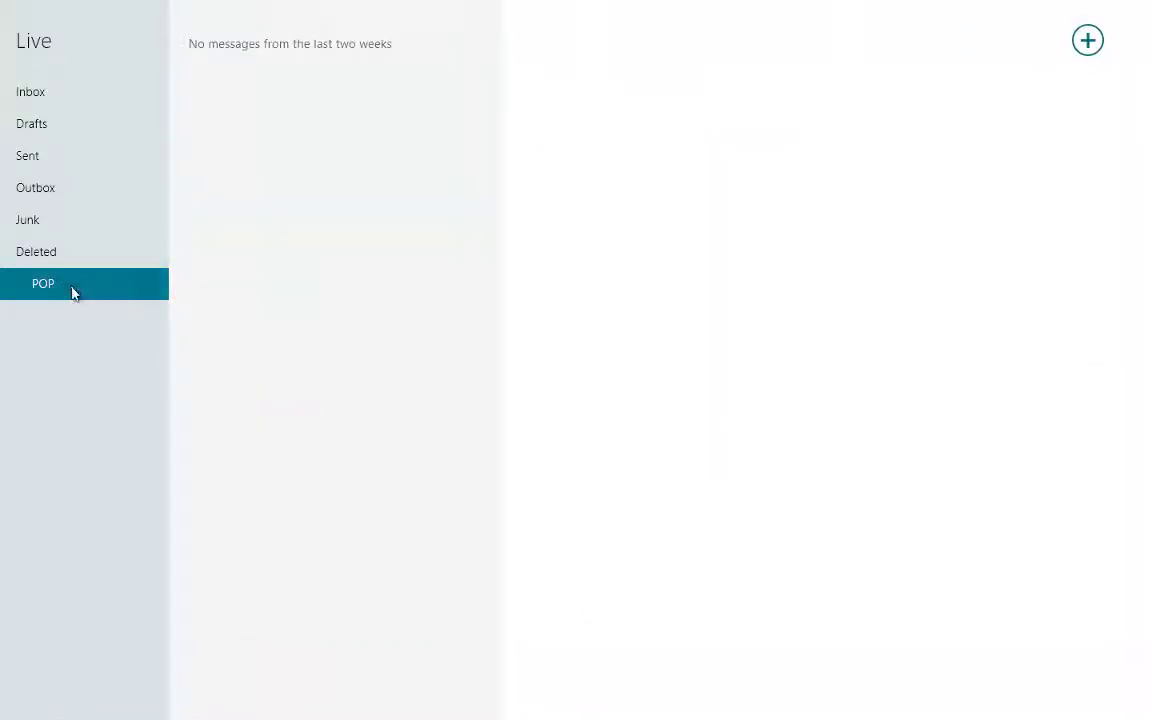
click(40, 96)
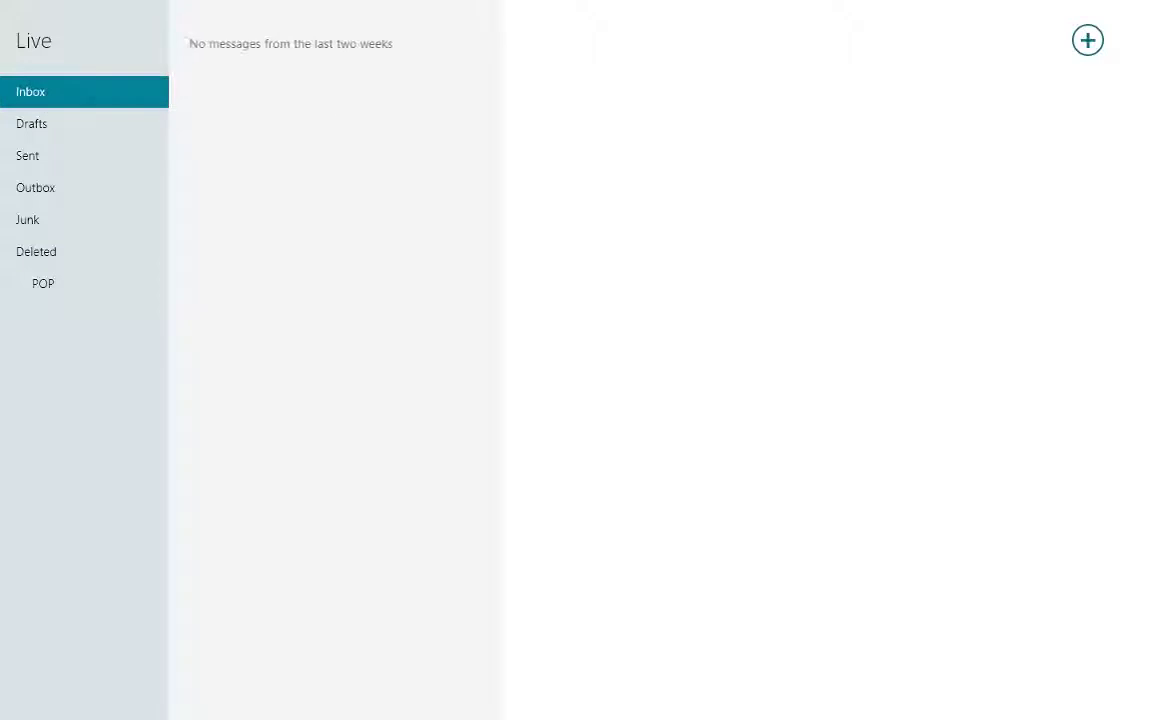
- Start a new e-mail with dfjkgnjdsh in the To field and dfhdfhg in the Cc field, and discard it
click(1088, 40)
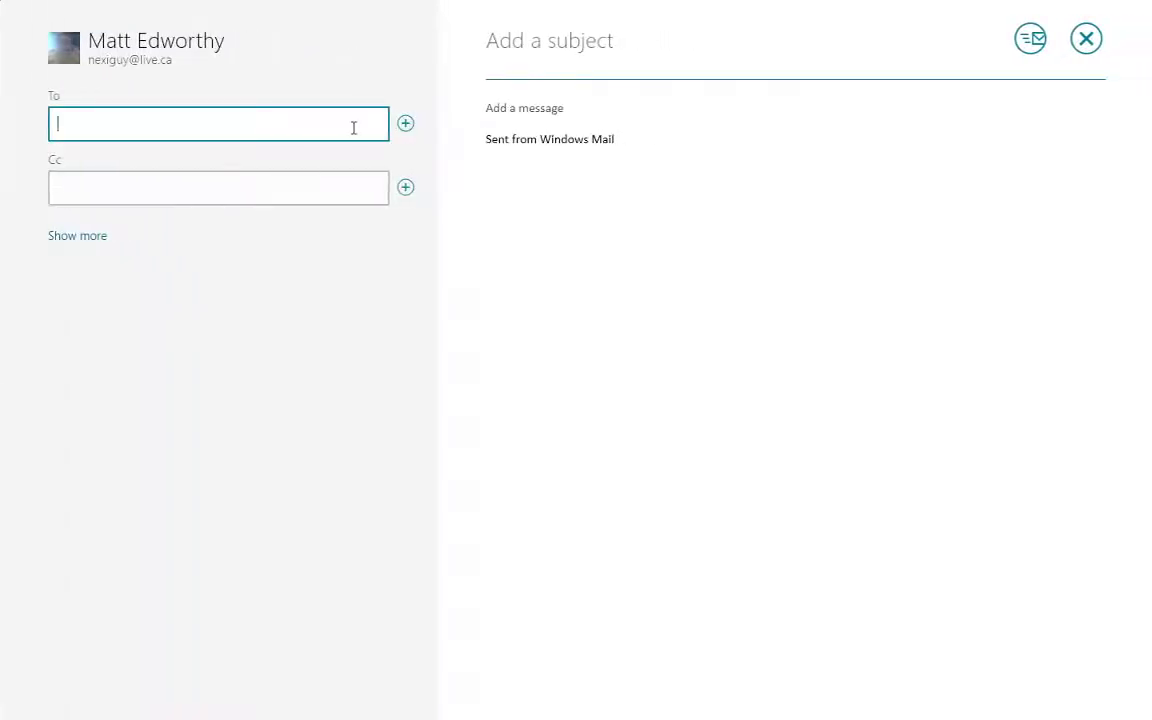
click(313, 180)
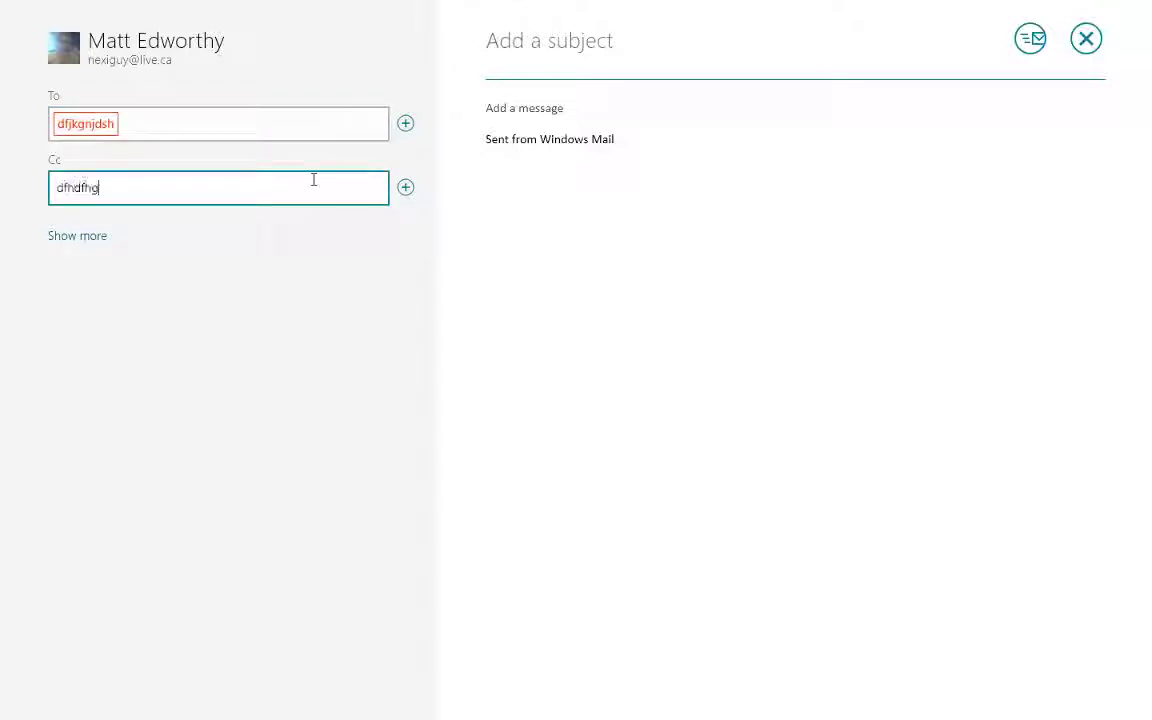
click(1086, 39)
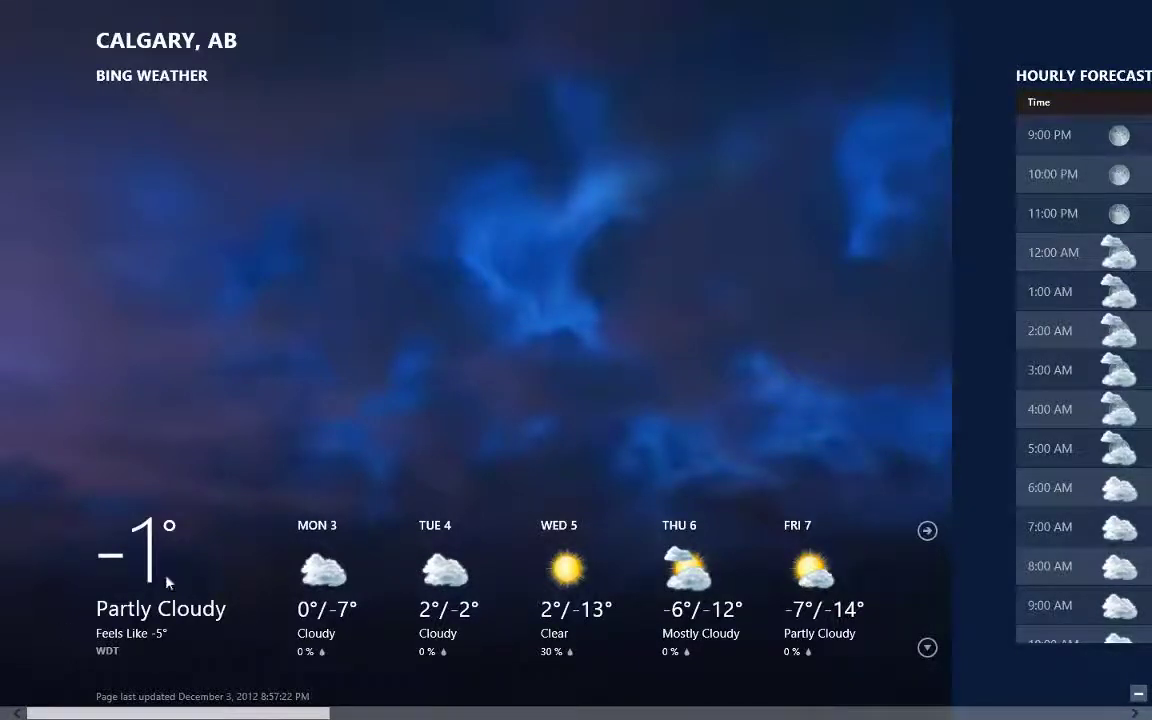
- Close Weather, and view Photos and Messaging in turn, closing each app to return to the Start screen
drag(512, 7, 830, 660)
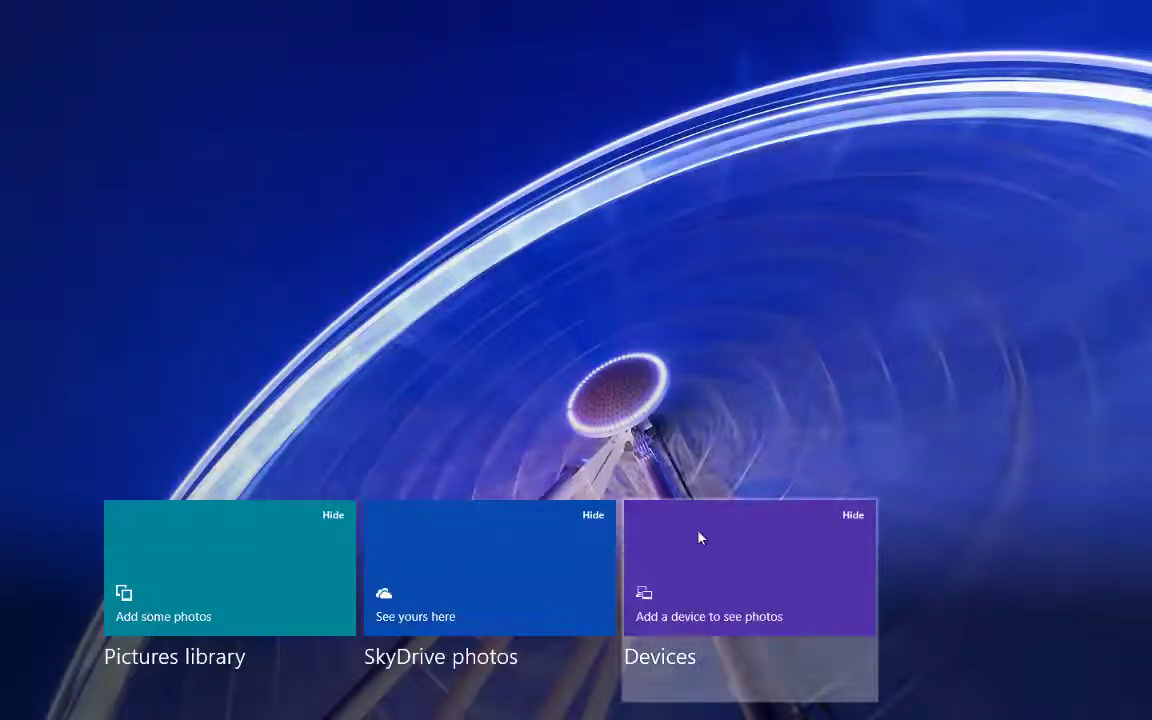
click(671, 540)
drag(502, 664, 501, 715)
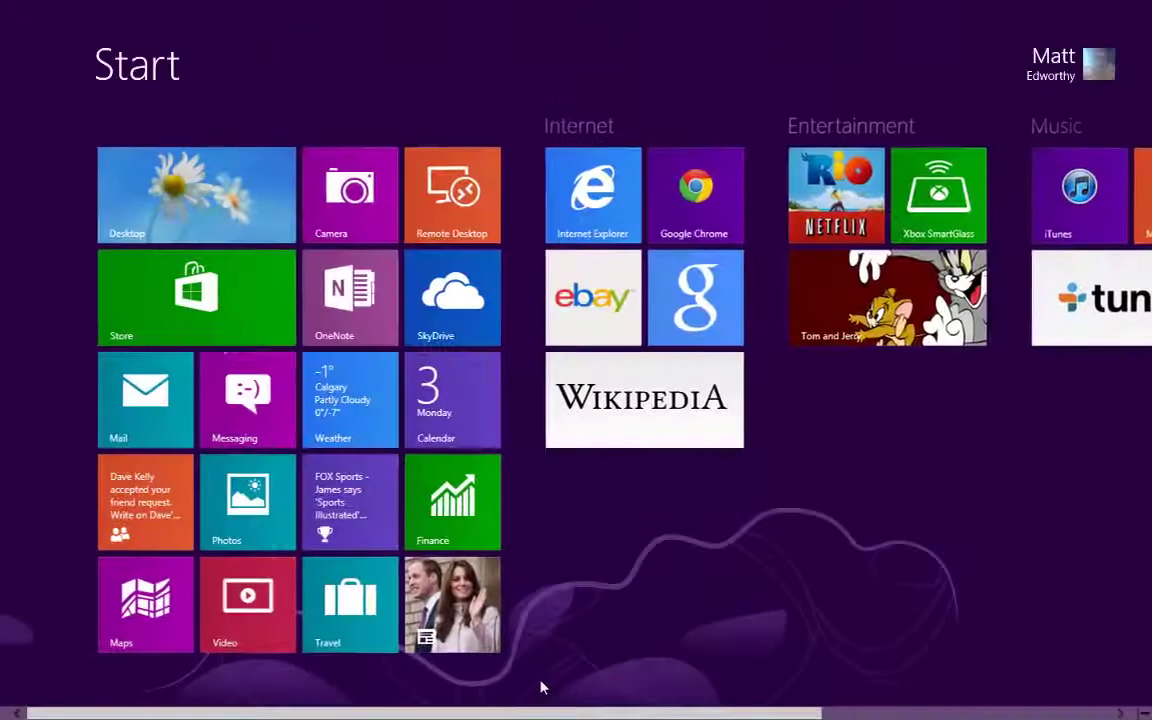
click(240, 378)
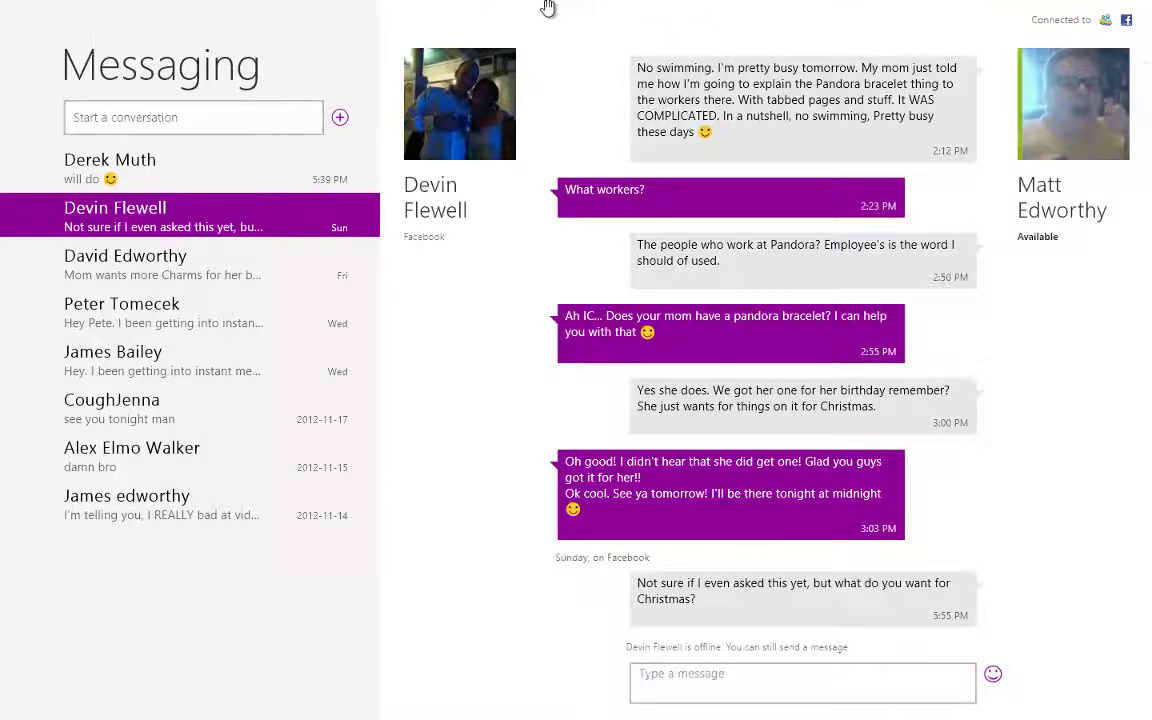
drag(548, 8, 355, 627)
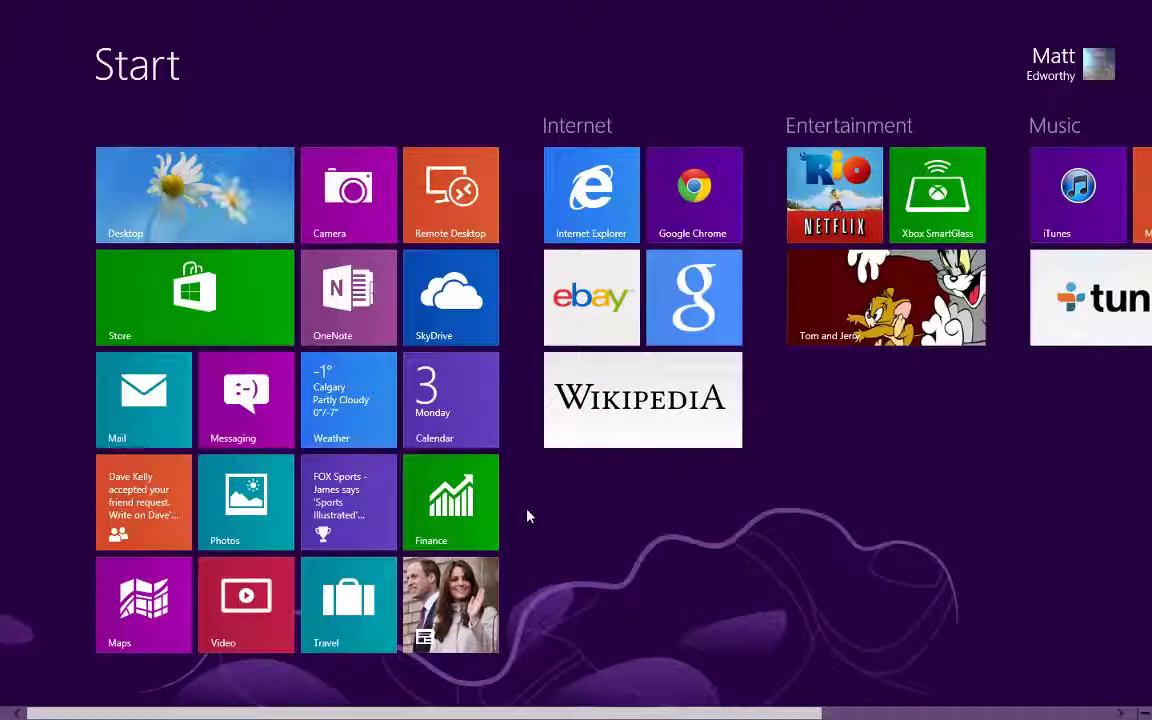
- Open Internet Explorer from the Start screen and show the sharing options for the YouTube video page
scroll(527, 514, down, 3)
scroll(578, 519, up, 3)
click(591, 195)
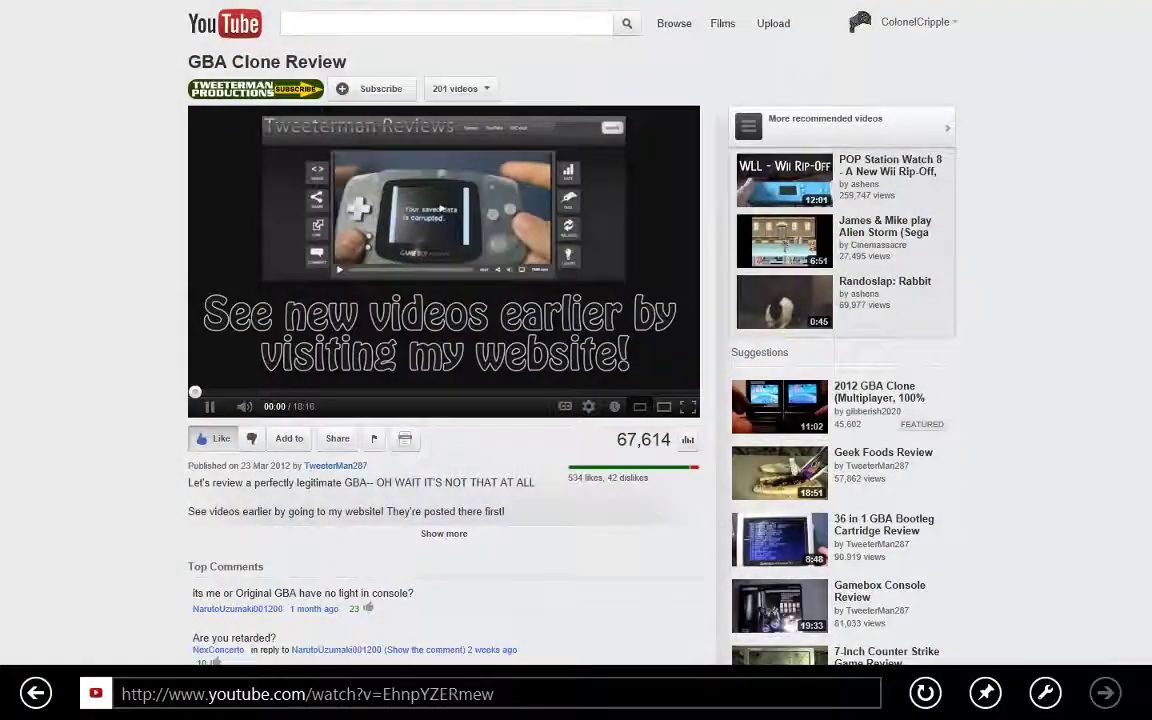
mouse_move(1150, 290)
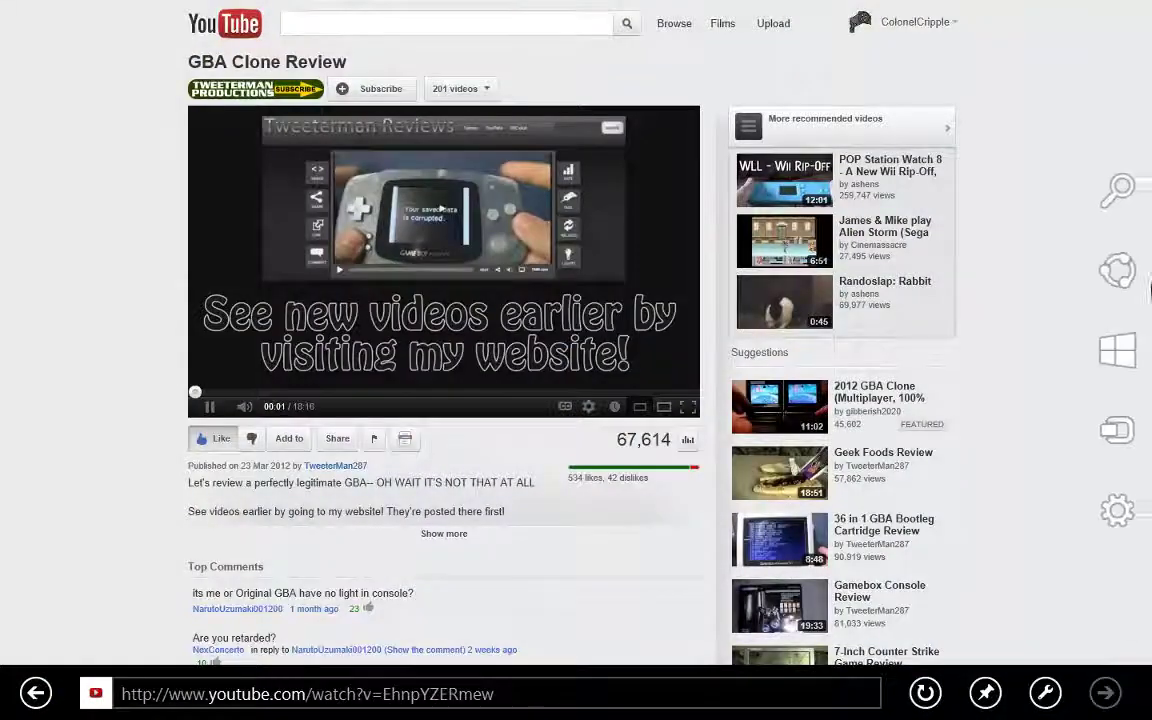
click(1117, 272)
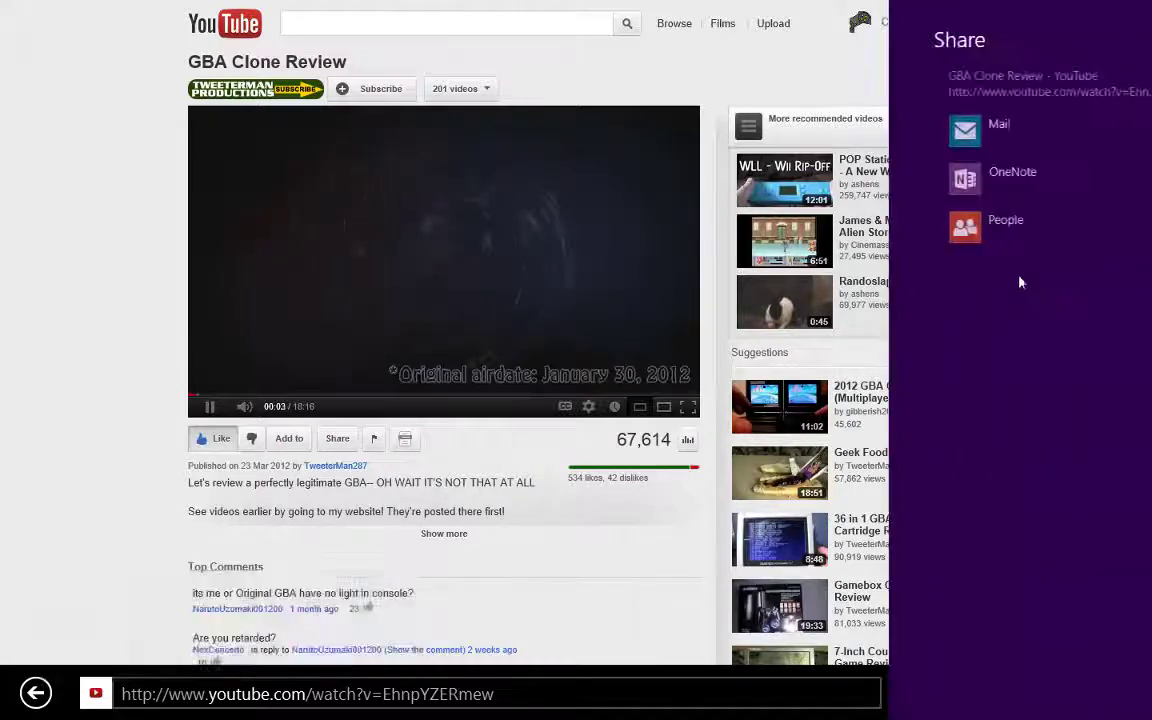
- Pause the GBA Clone Review video and show the sharing options for the page again
click(402, 230)
click(421, 235)
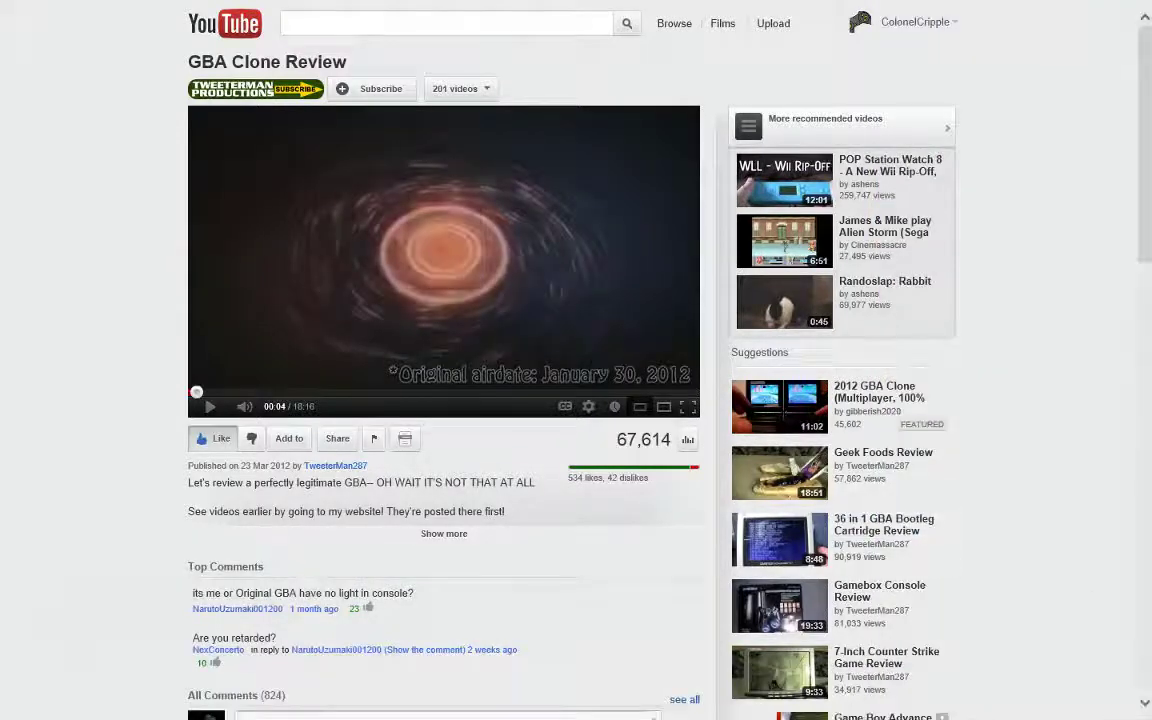
click(1117, 283)
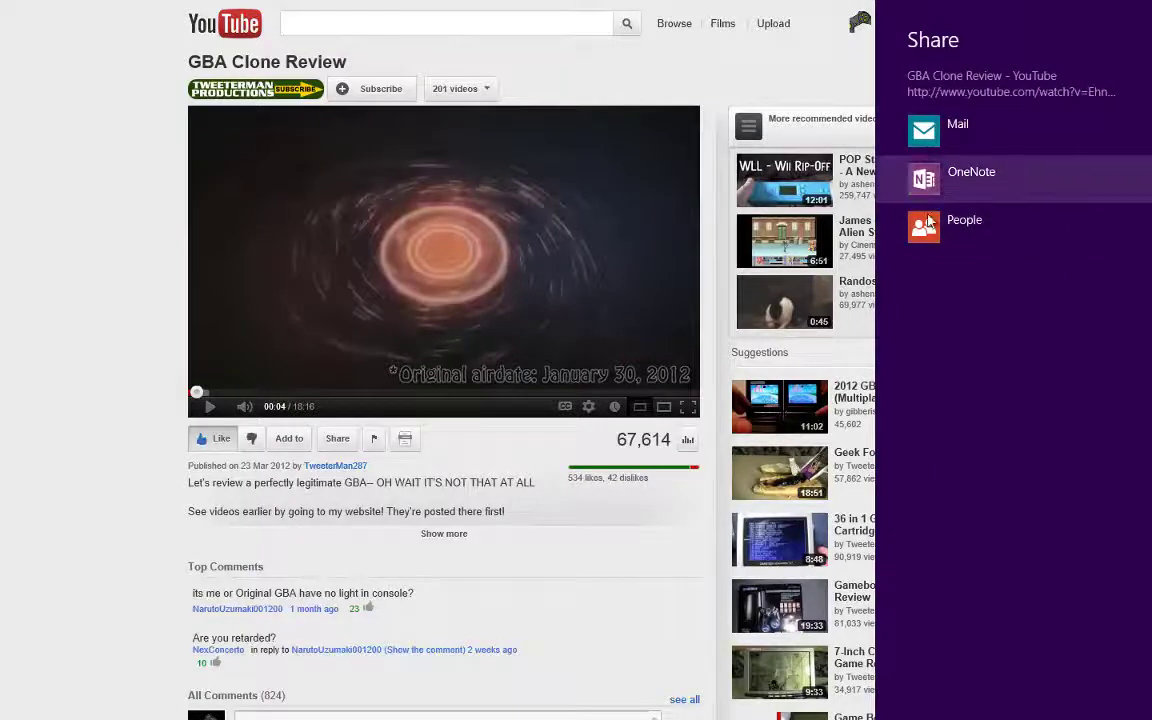
key(super)
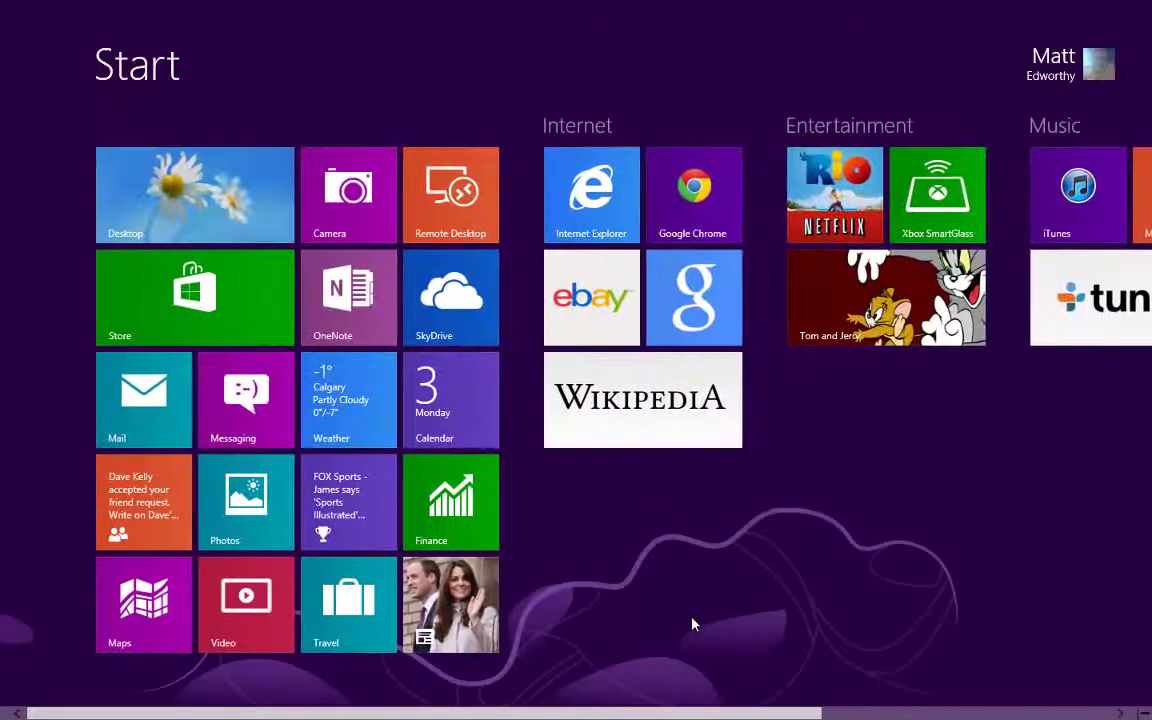
click(686, 340)
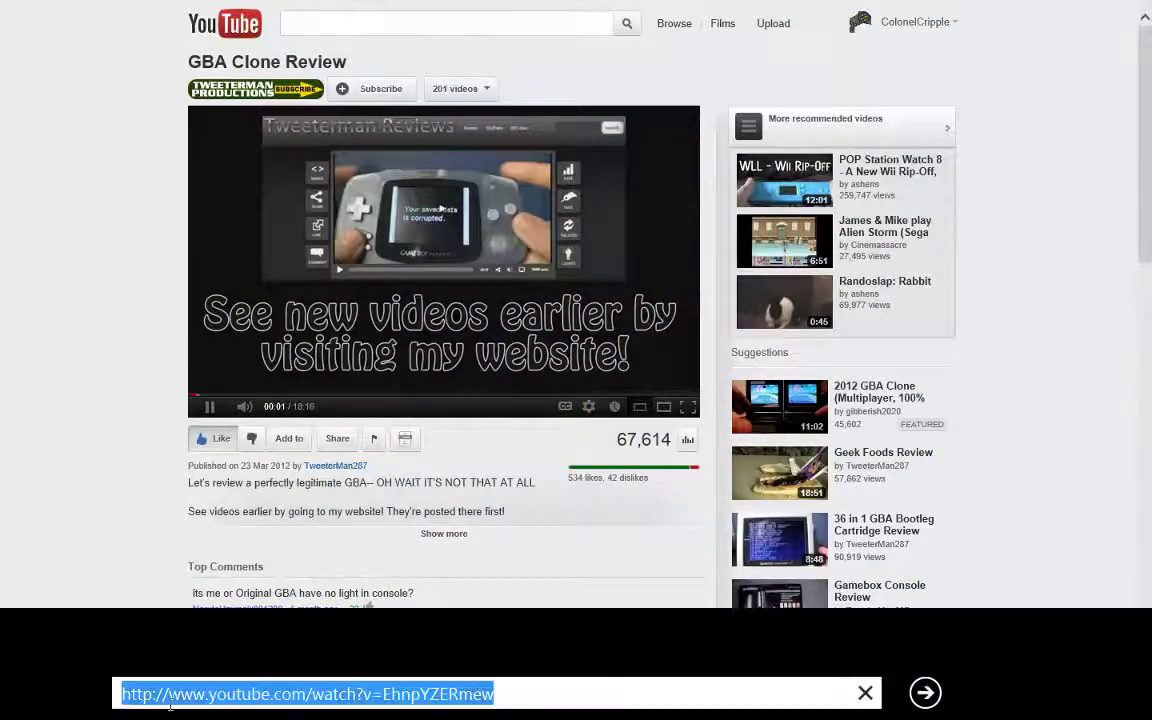
text(www.google.ca)
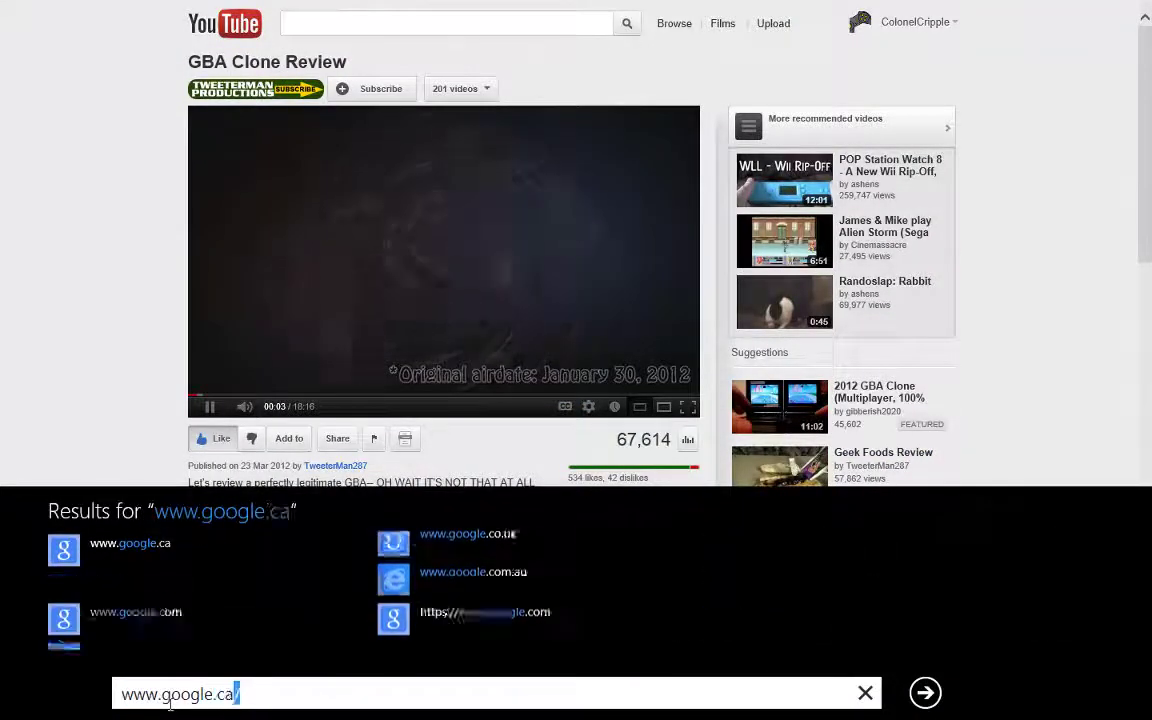
key(Return)
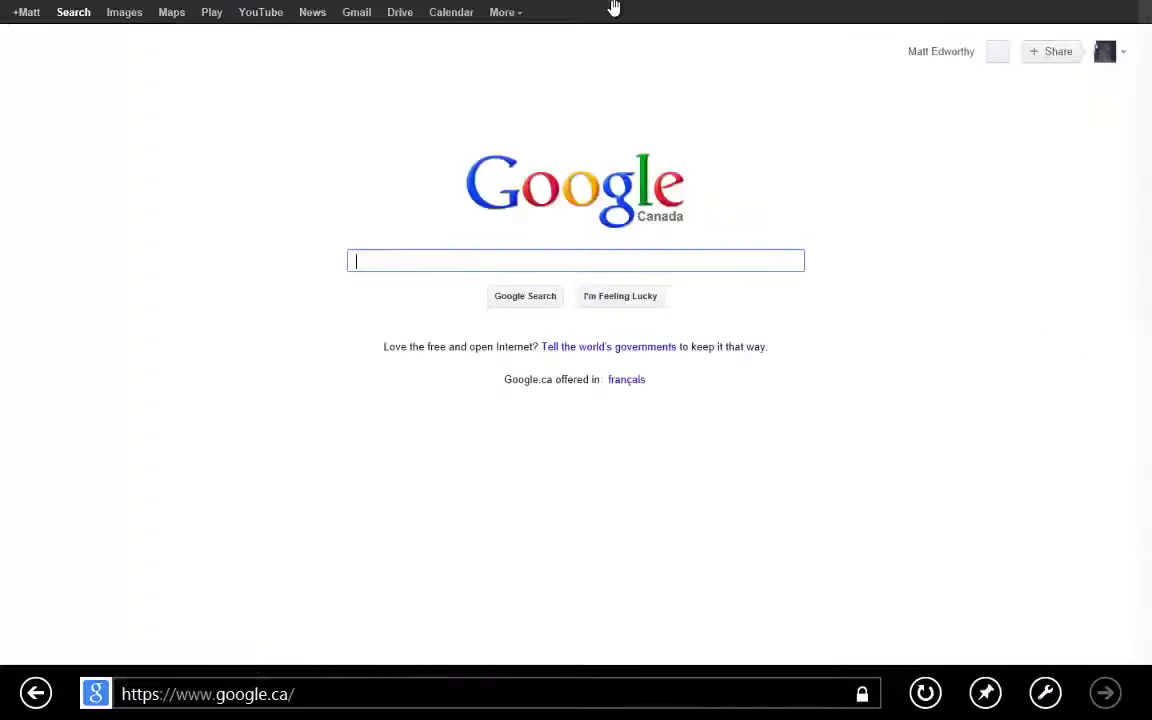
drag(614, 8, 679, 640)
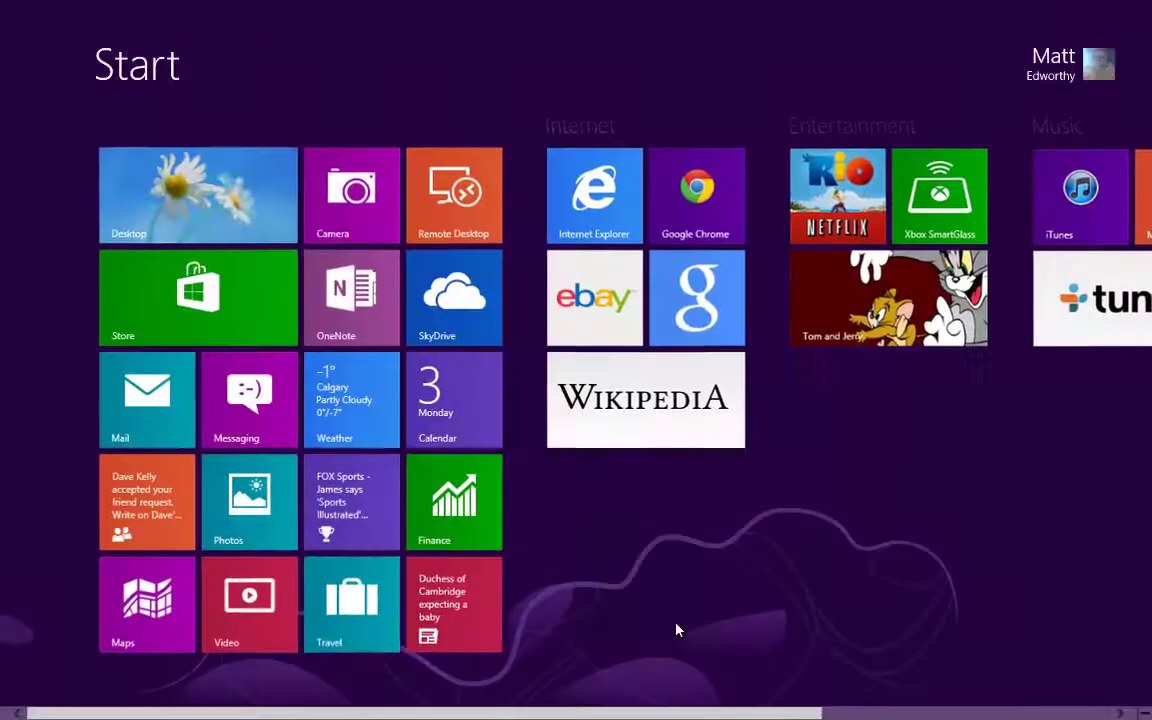
- Look across the Start screen's tile groups, from the main apps through Internet, Entertainment and Music to Games
scroll(676, 630, down, 2)
scroll(676, 630, up, 2)
scroll(836, 288, down, 3)
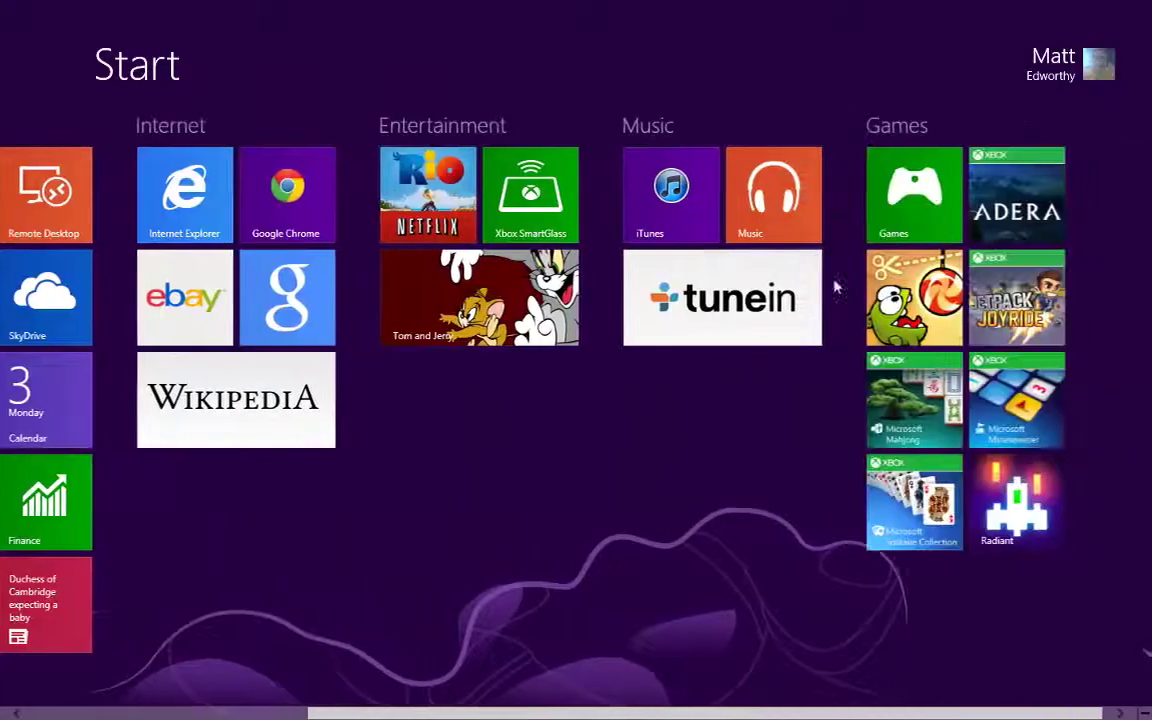
scroll(836, 288, up, 3)
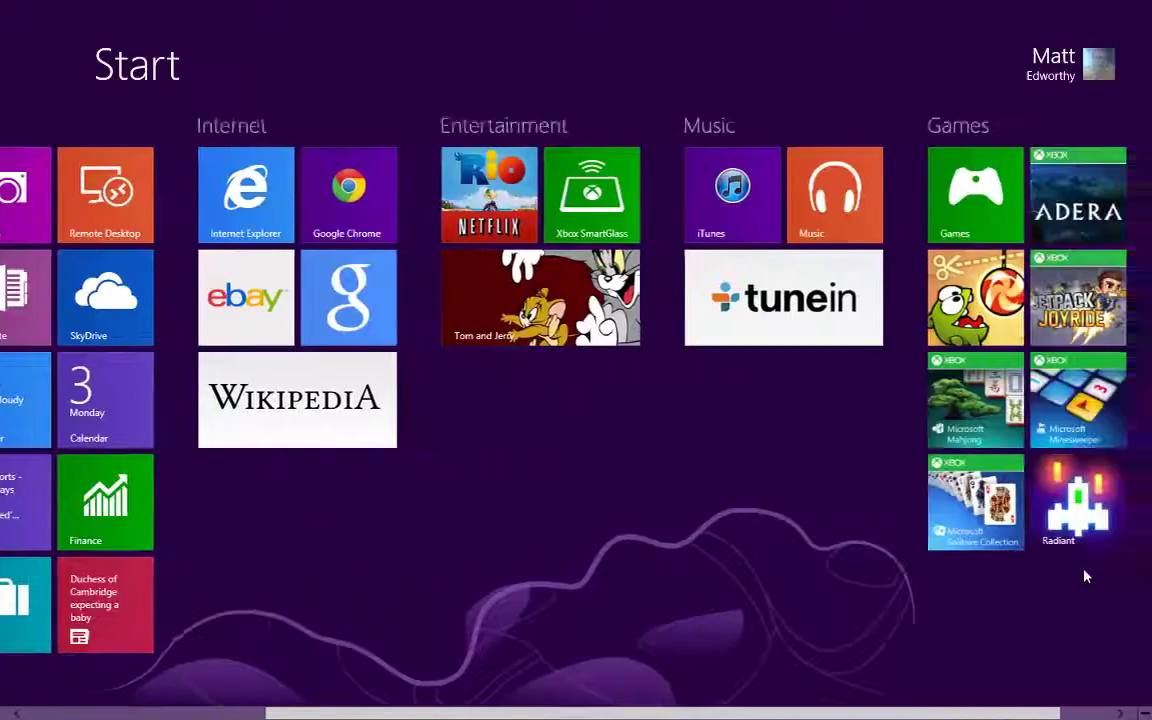
scroll(1085, 573, up, 3)
scroll(1085, 573, down, 2)
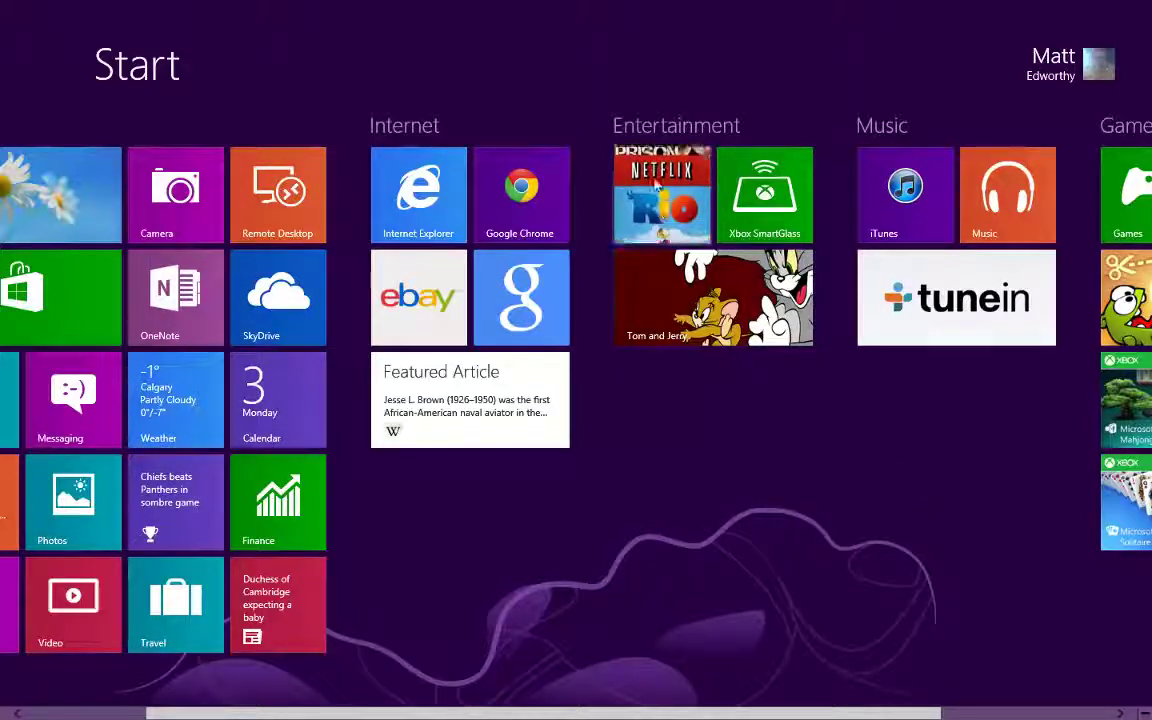
scroll(738, 581, down, 2)
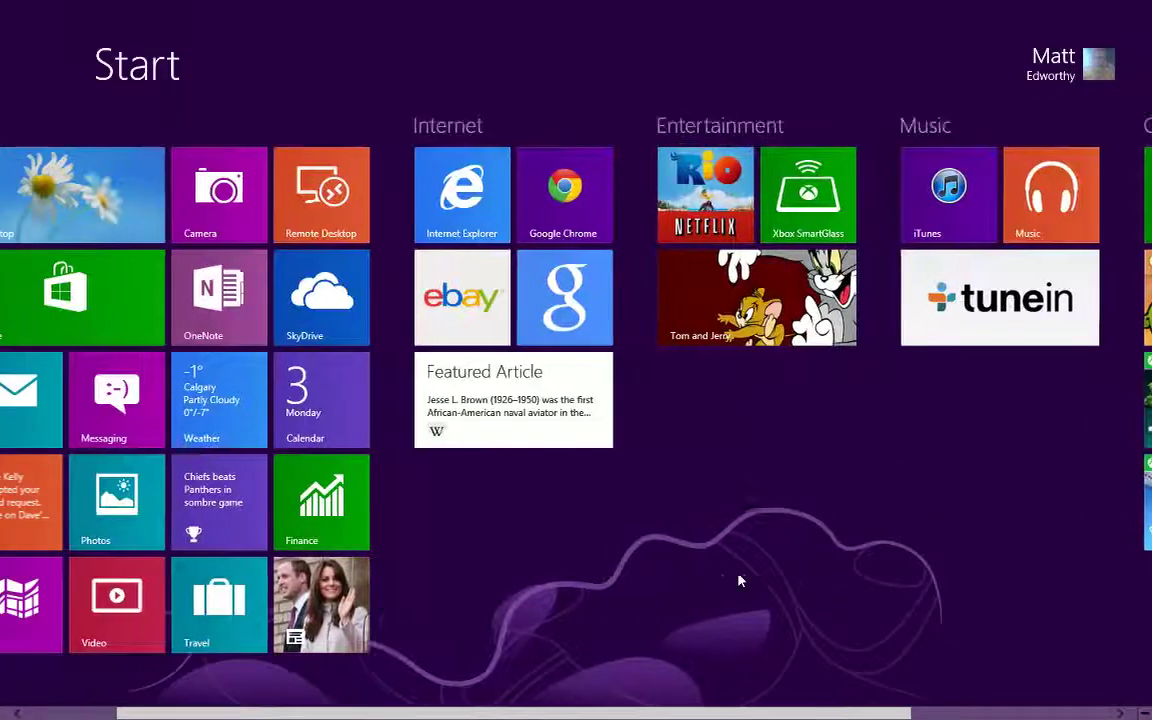
scroll(738, 580, up, 1)
scroll(738, 579, down, 2)
scroll(774, 571, up, 3)
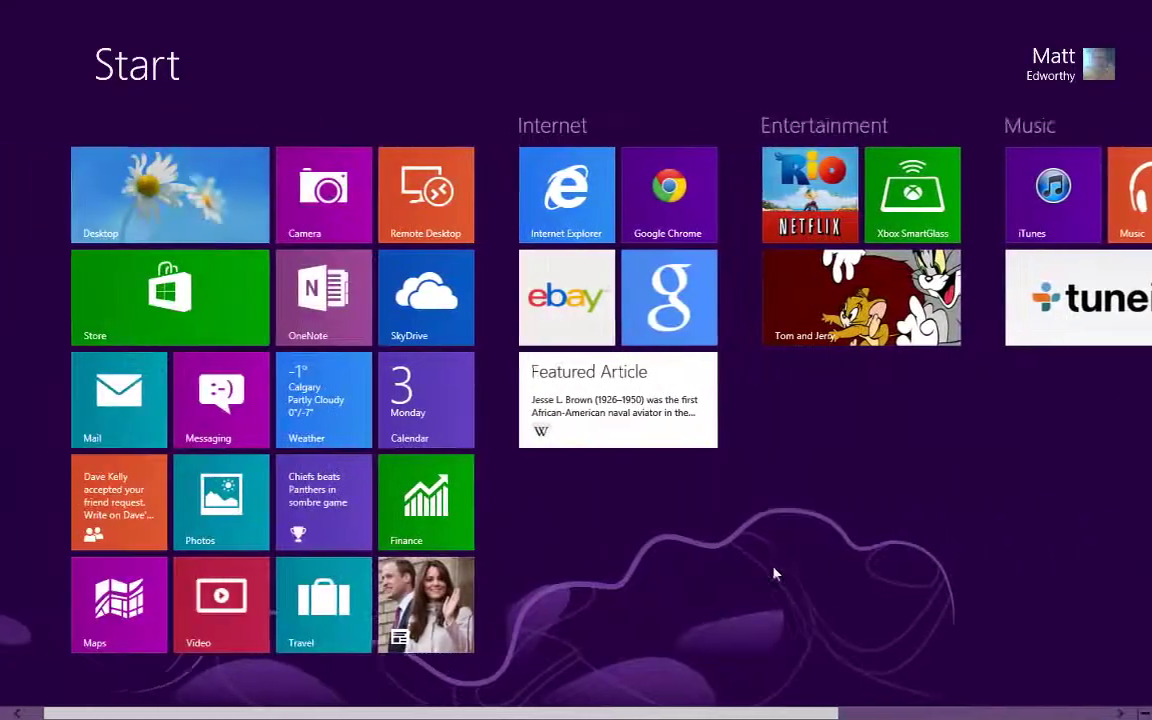
scroll(781, 582, down, 2)
scroll(782, 581, up, 2)
scroll(782, 581, down, 2)
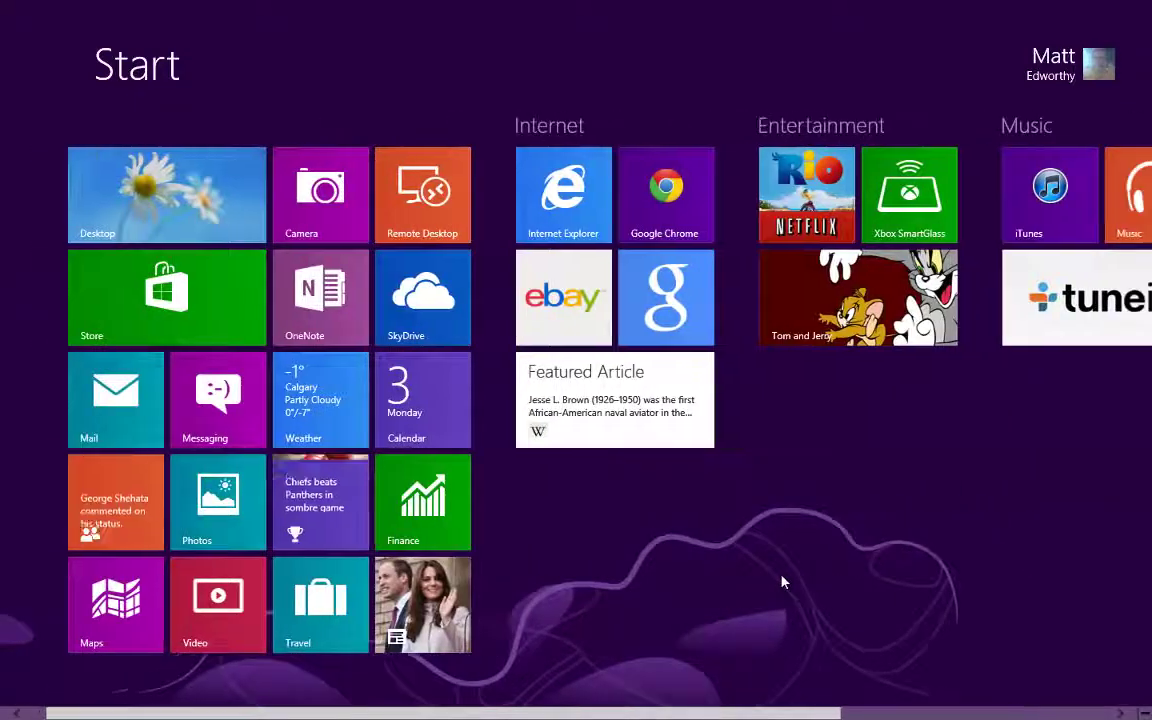
scroll(782, 581, up, 2)
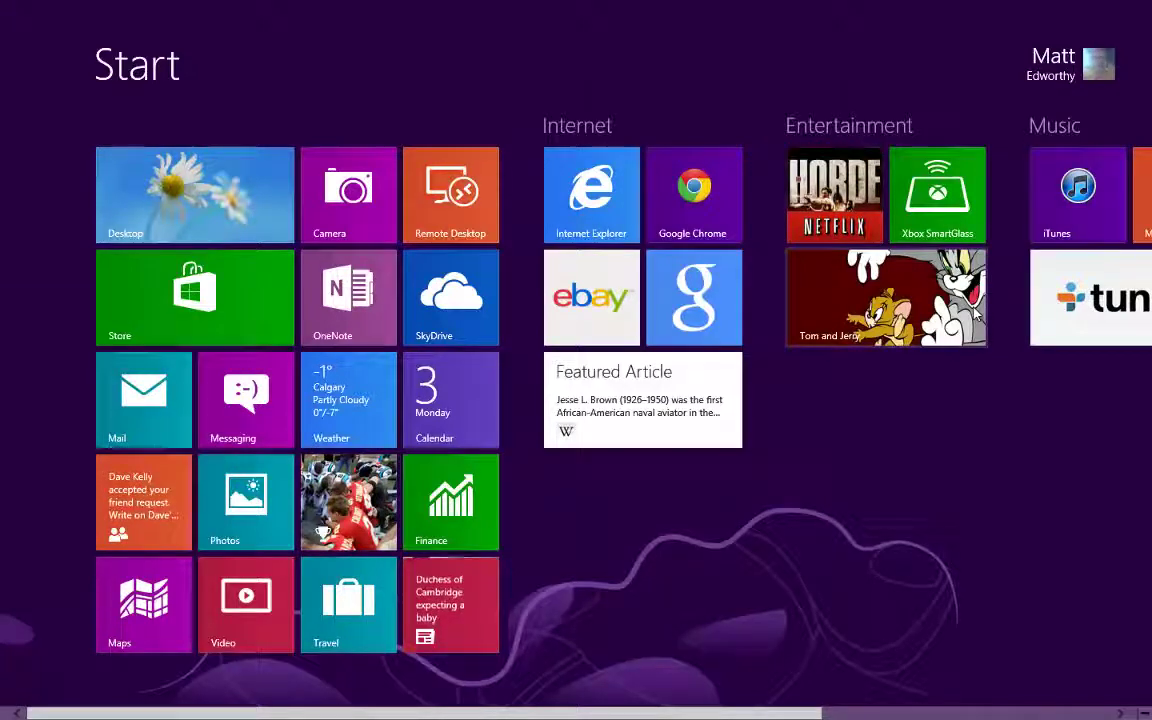
scroll(779, 337, down, 5)
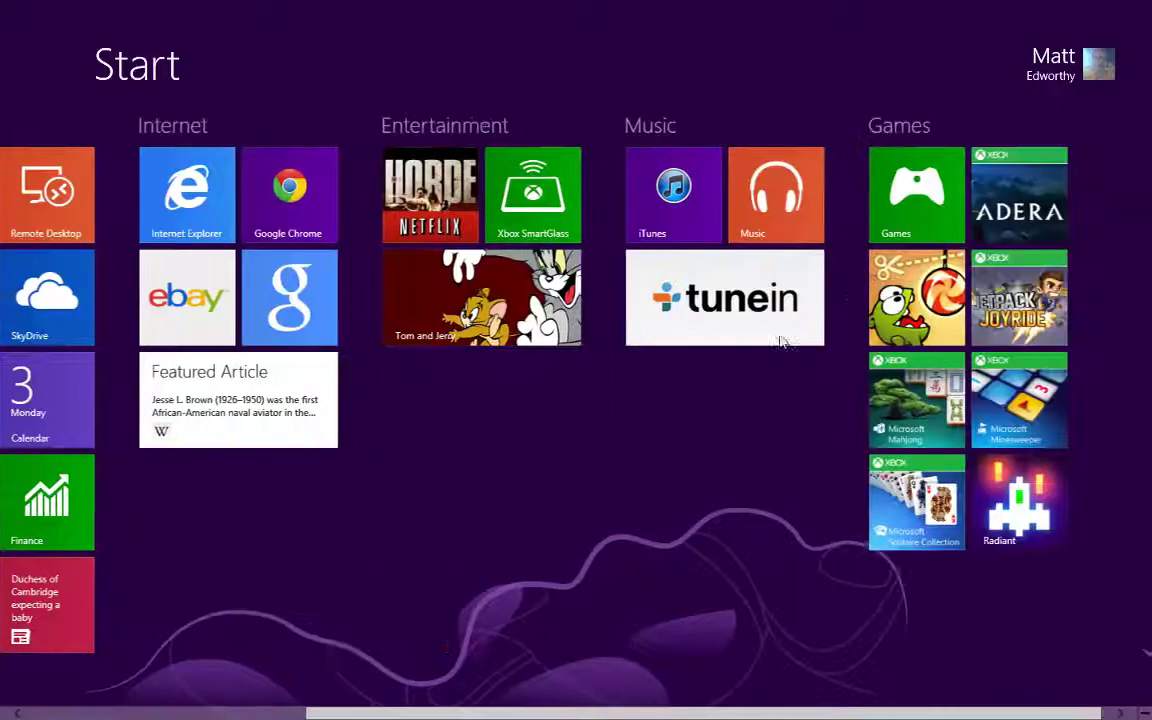
scroll(630, 495, up, 1)
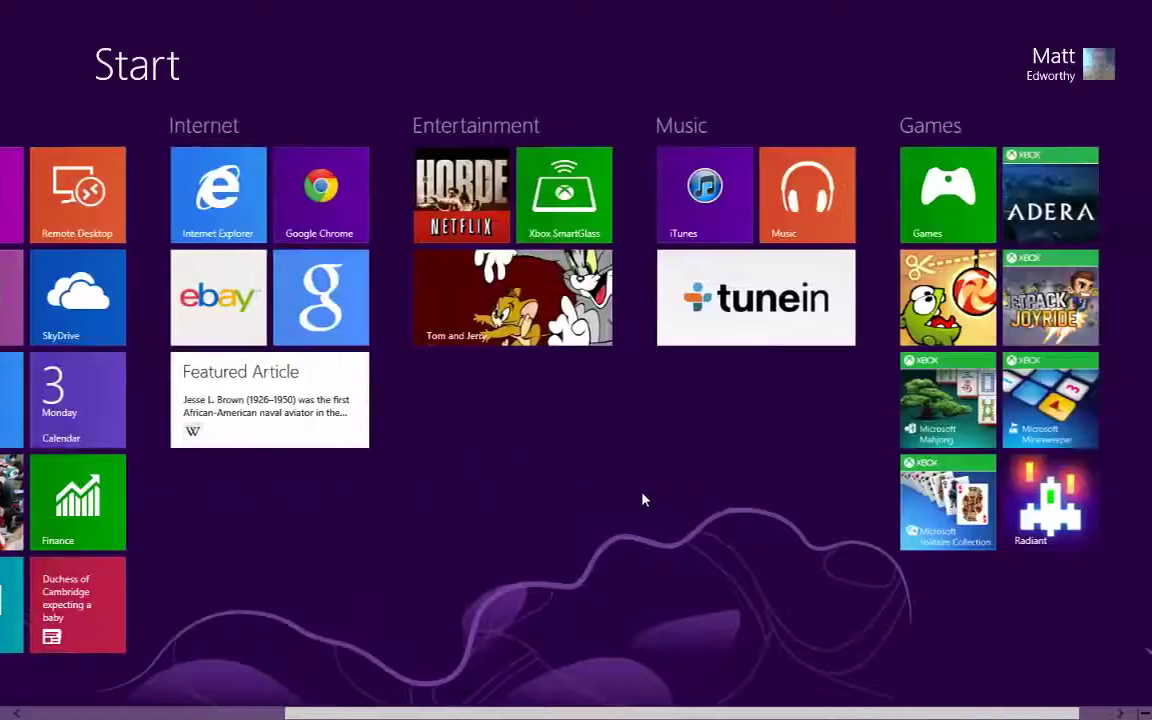
scroll(600, 400, down, 1)
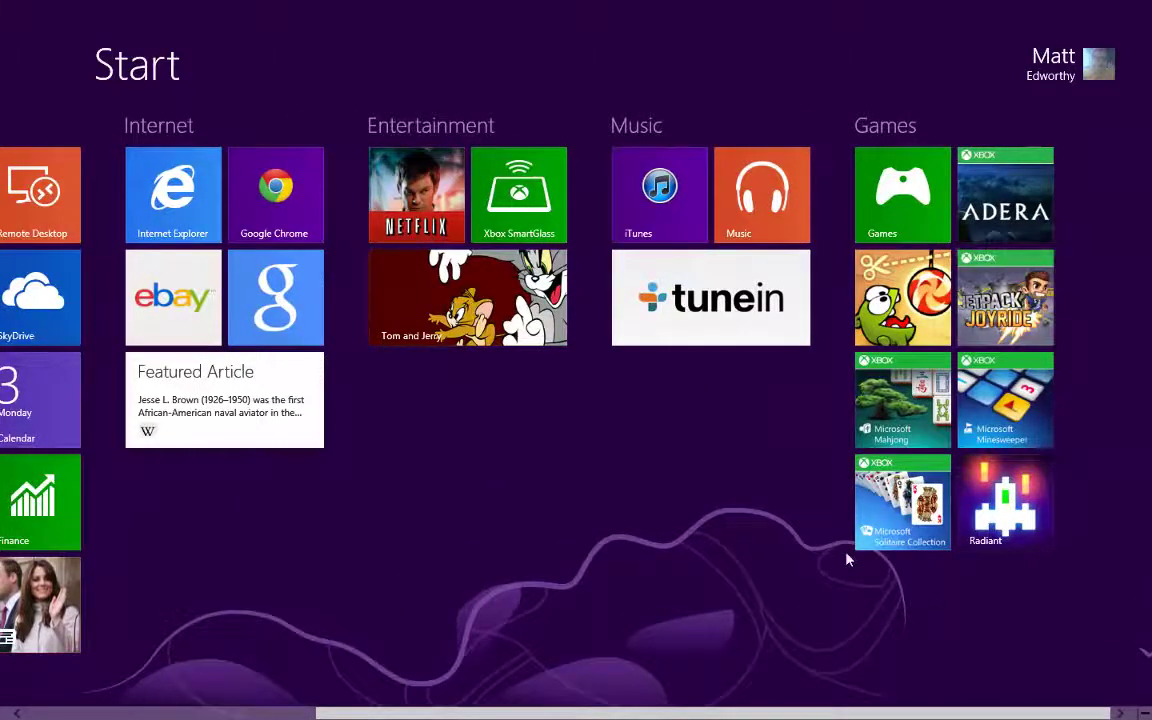
scroll(848, 555, up, 2)
scroll(848, 555, down, 2)
scroll(848, 562, up, 4)
scroll(851, 558, down, 4)
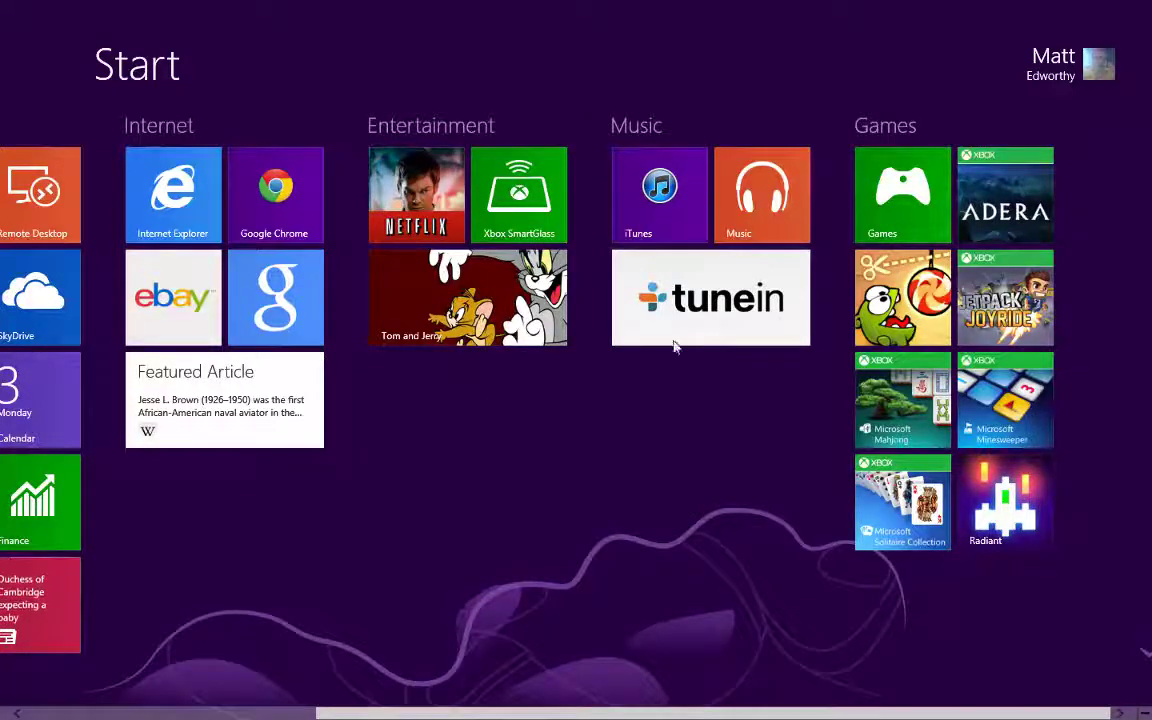
scroll(715, 352, up, 1)
scroll(720, 383, down, 1)
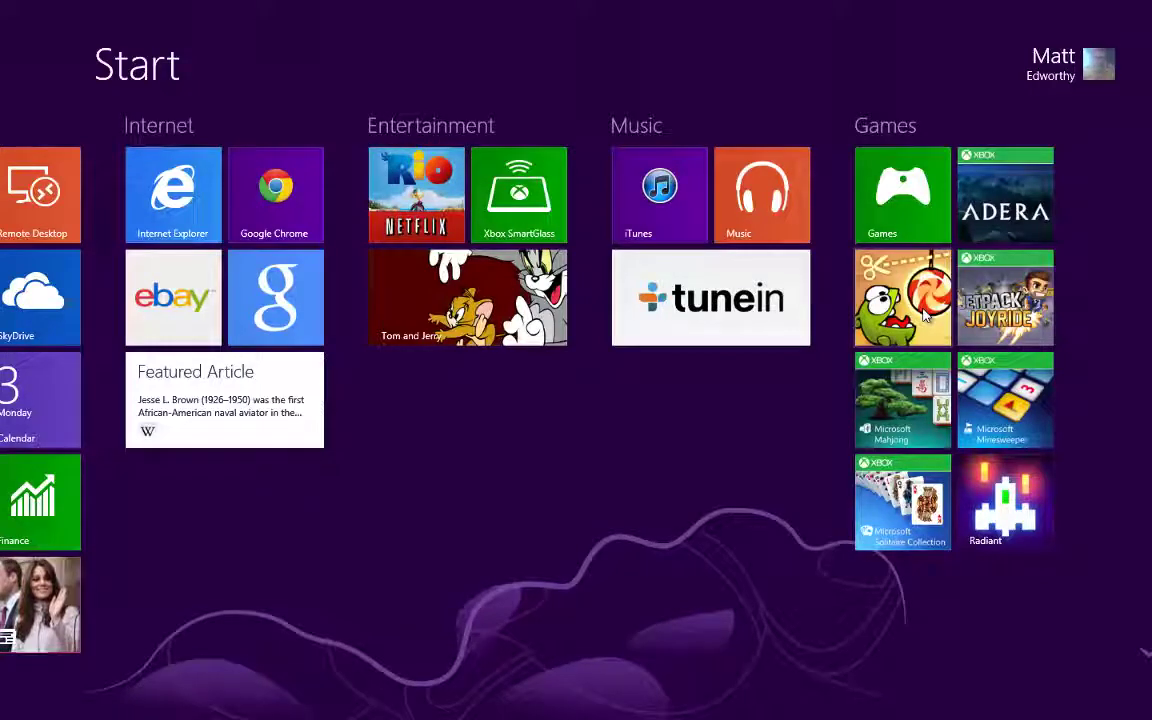
scroll(826, 281, up, 5)
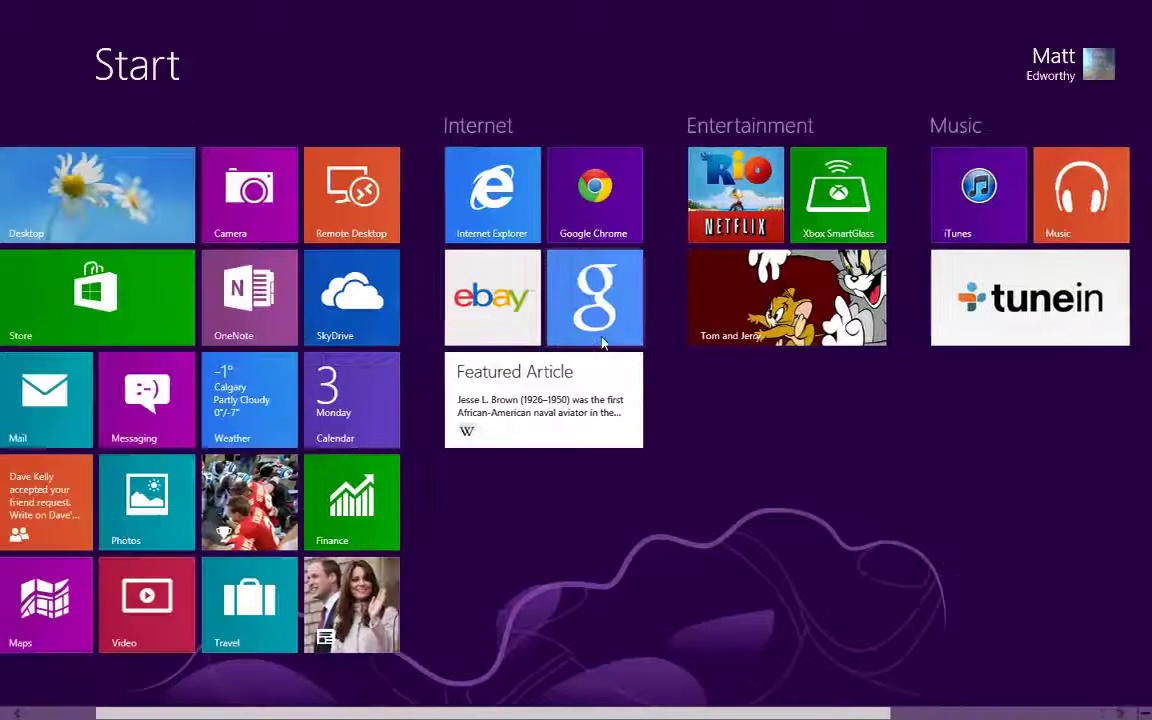
scroll(805, 345, down, 5)
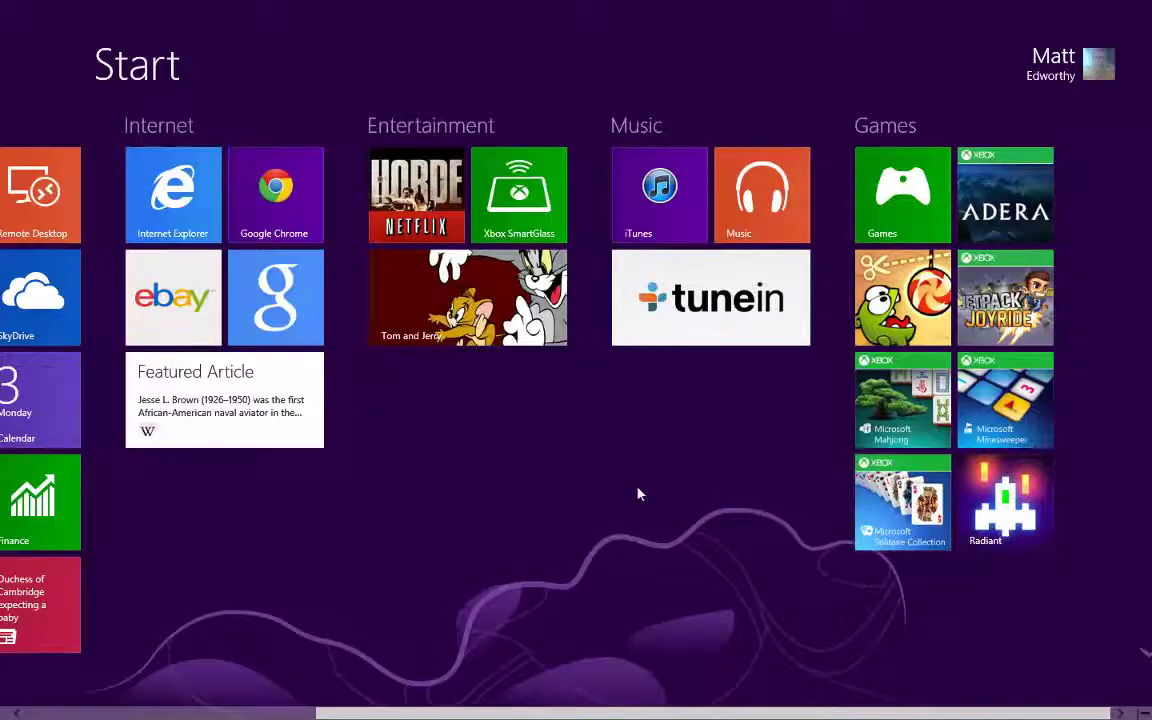
scroll(638, 491, up, 5)
scroll(638, 491, down, 5)
scroll(836, 504, up, 5)
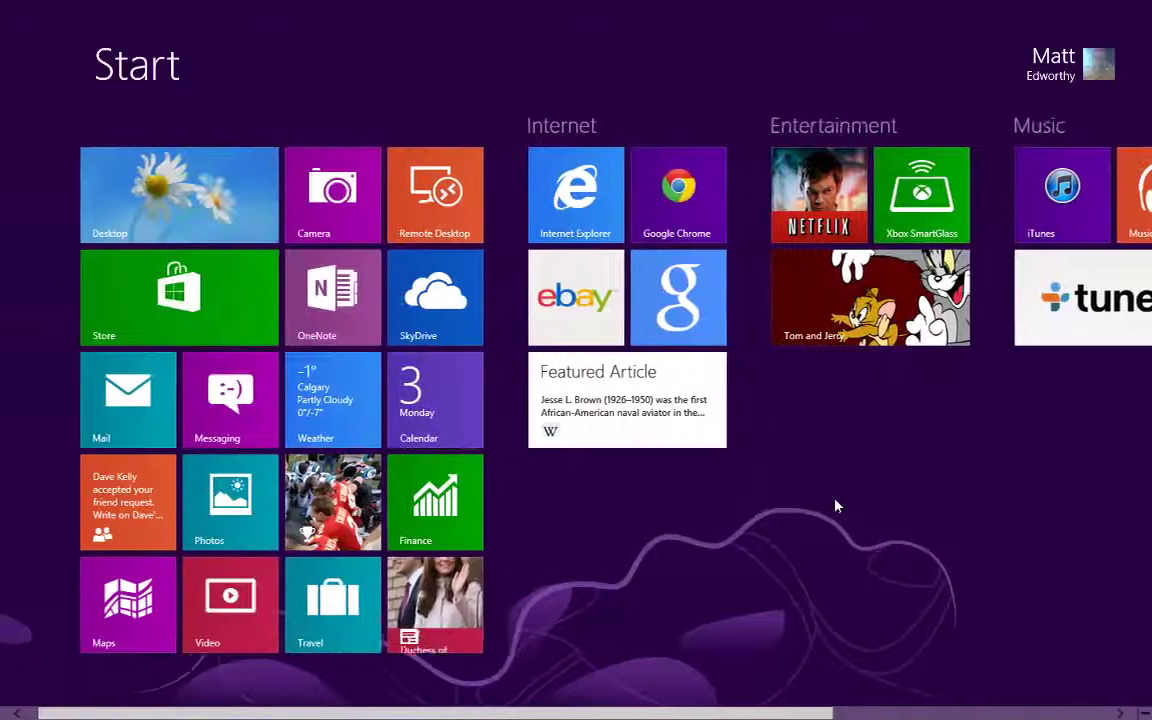
scroll(843, 480, down, 5)
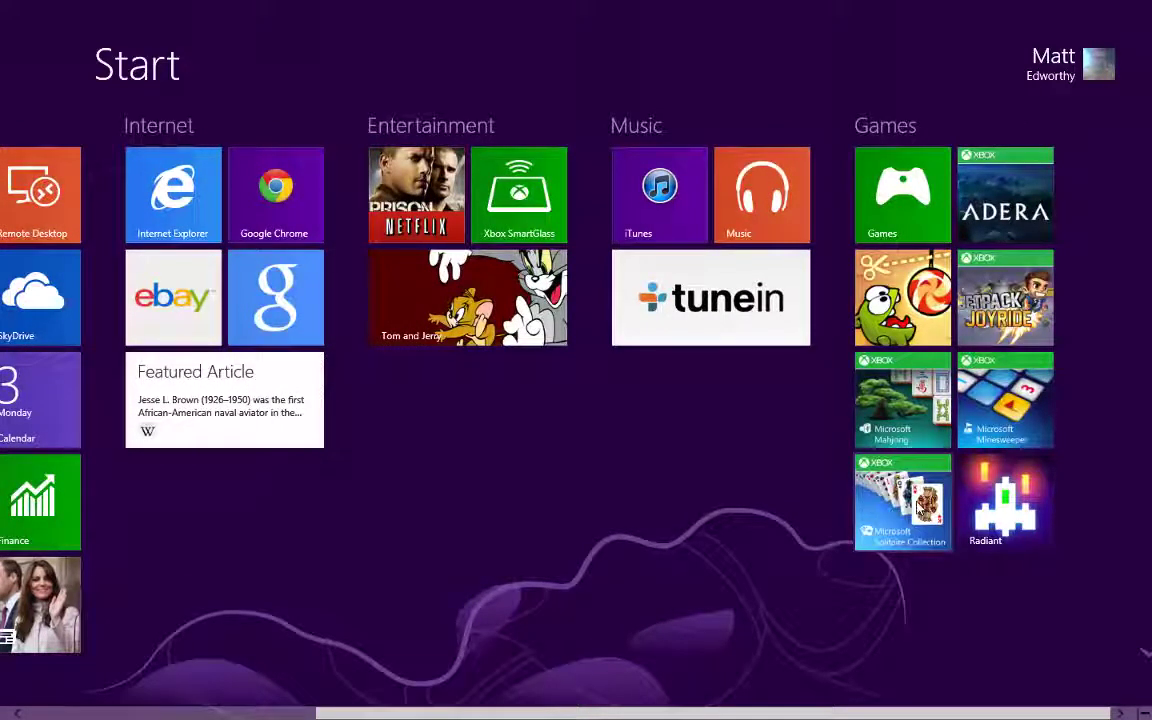
- Open the desktop from the Start screen and bring up the screen recorder's control window
scroll(895, 476, up, 3)
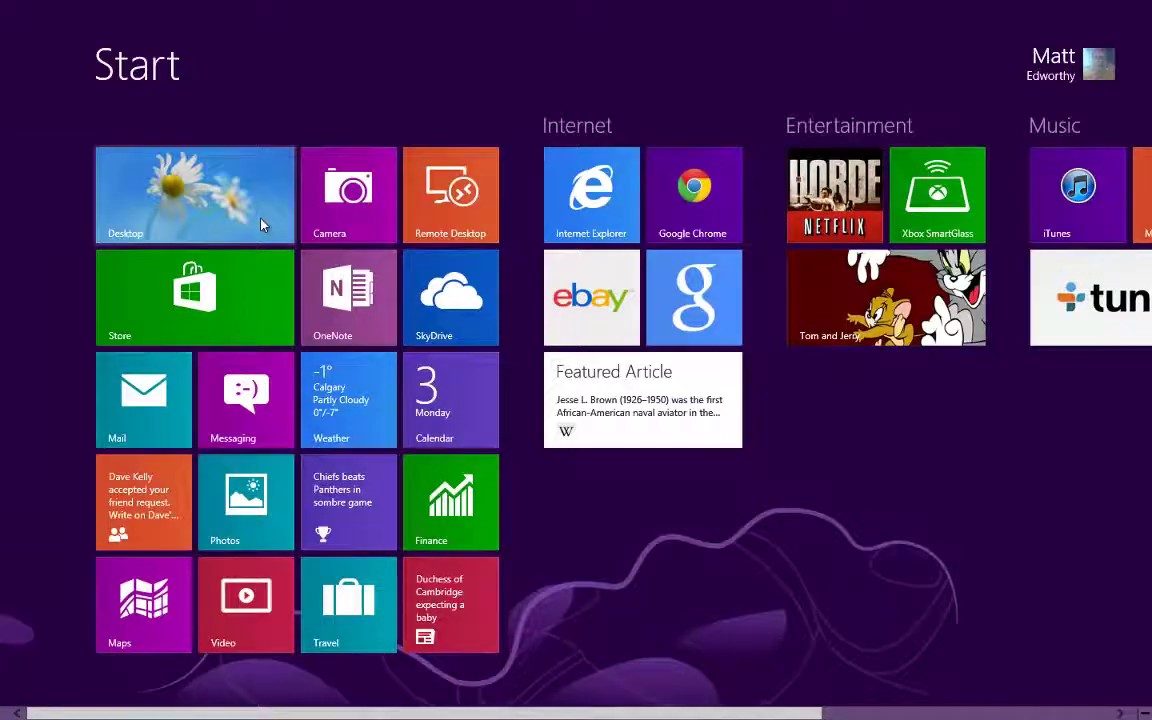
click(260, 225)
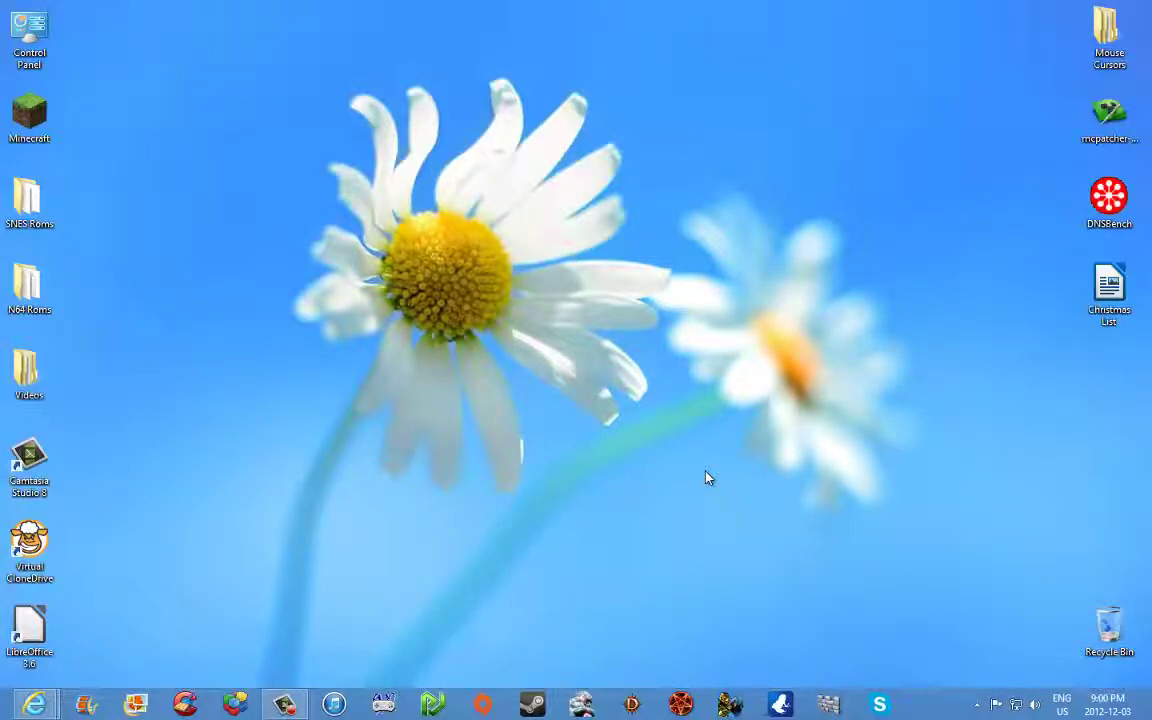
click(281, 706)
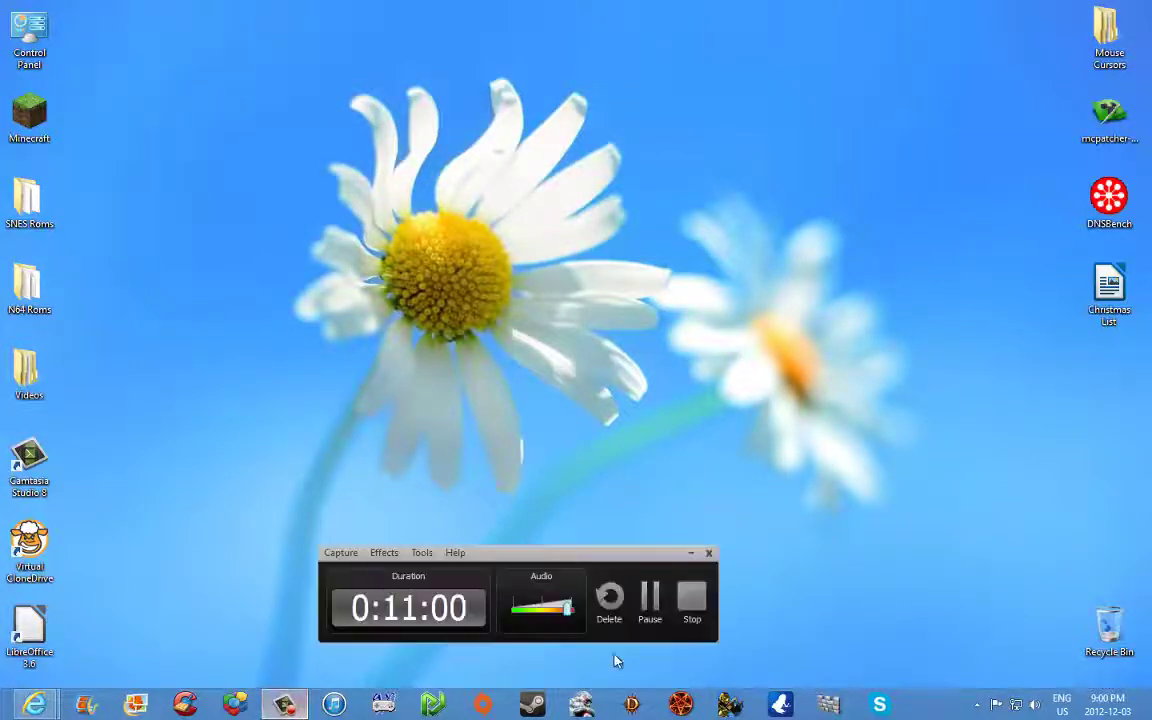